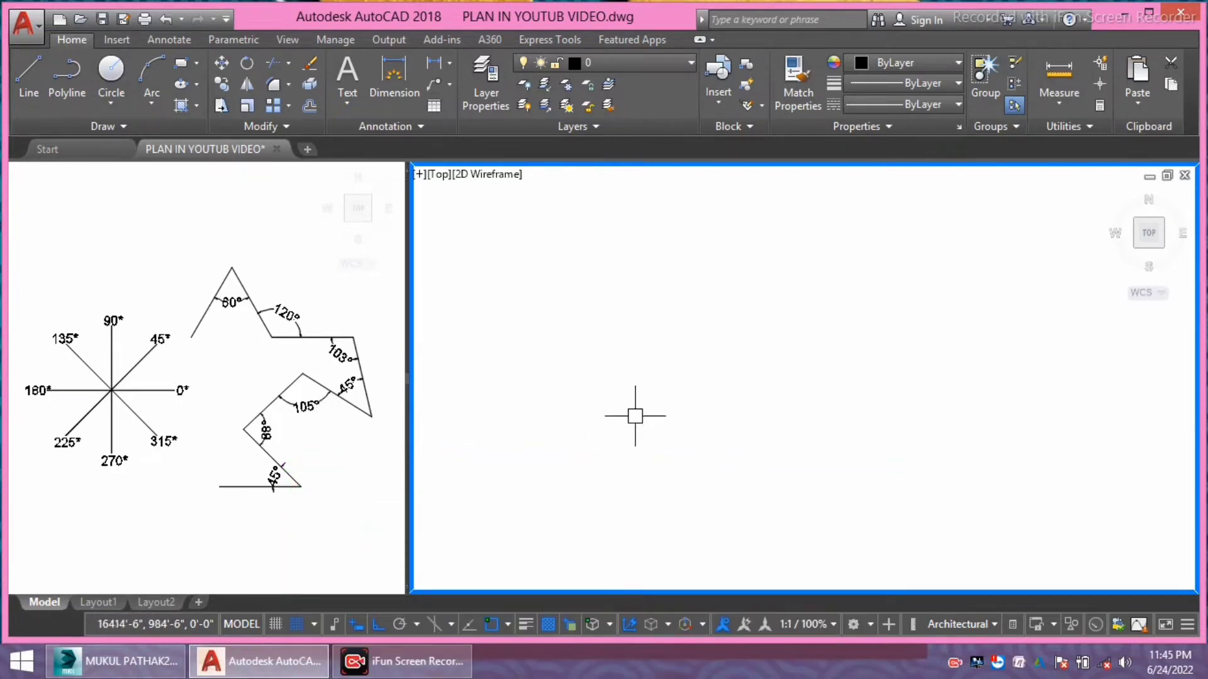
# - Zoom the left viewport in on the angle compass of 0° to 315° directions
pyautogui.click(232, 393)
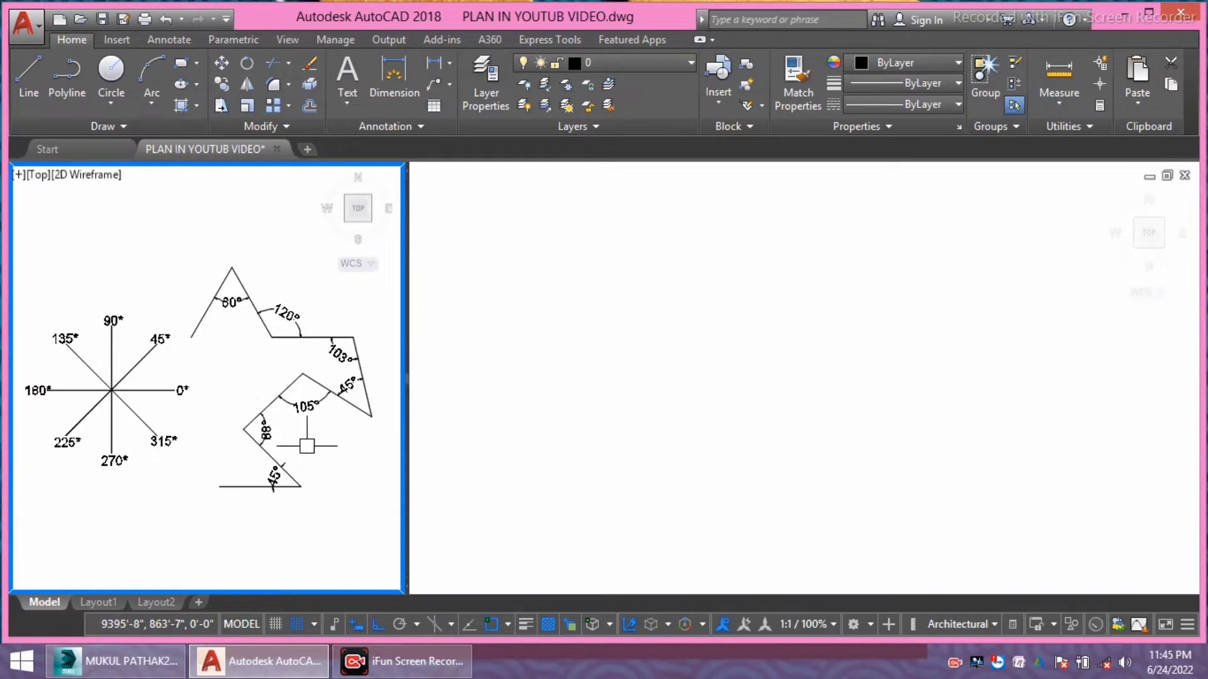
pyautogui.moveTo(304, 450); pyautogui.dragTo(318, 439, button='middle')
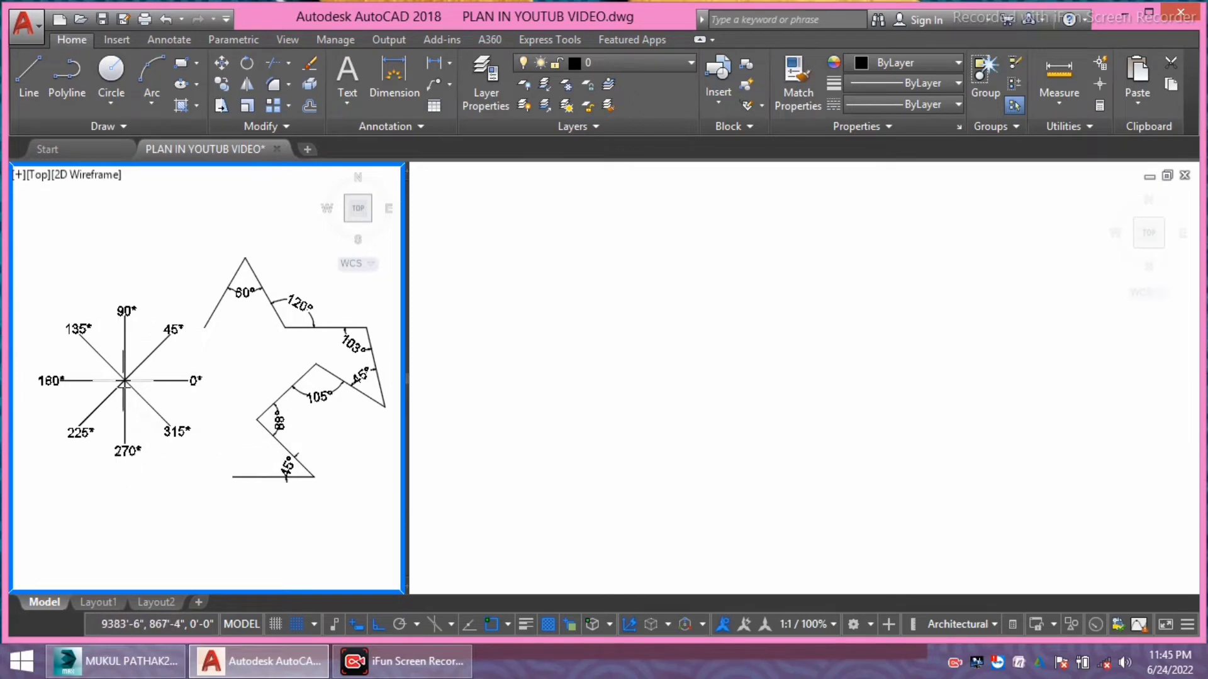
pyautogui.scroll(2, 89, 391)
pyautogui.moveTo(89, 391); pyautogui.dragTo(153, 409, button='middle')
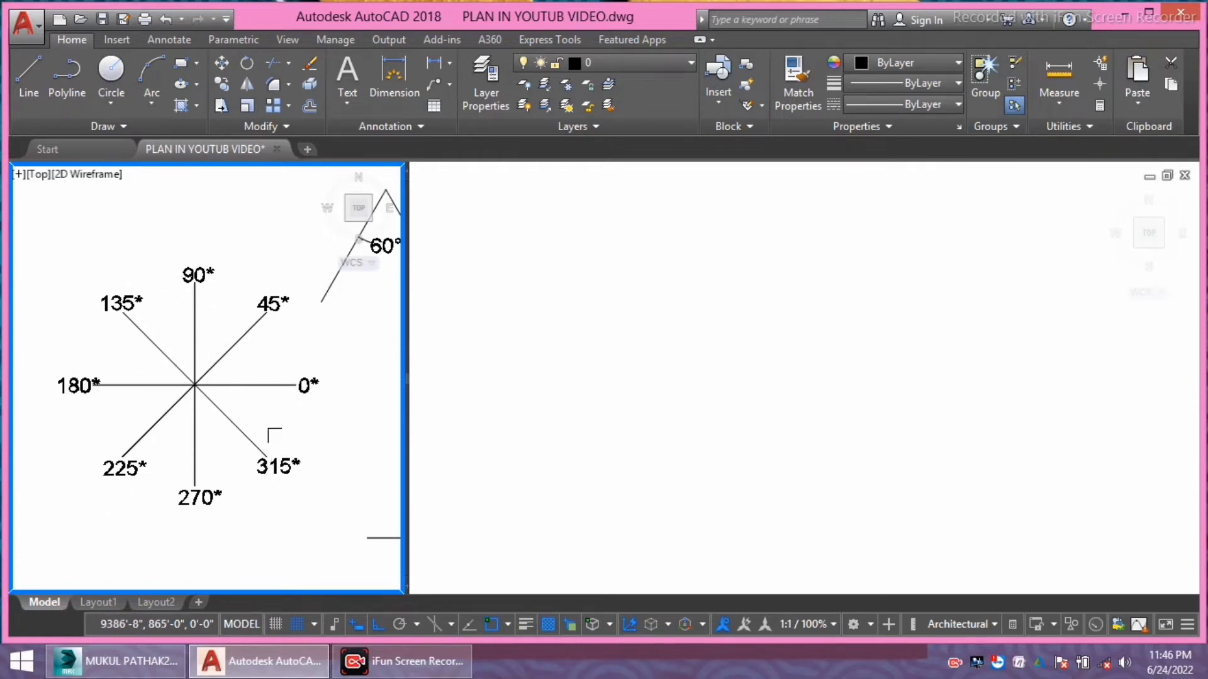
# - Pan and zoom the left viewport from the compass to the dimensioned zigzag reference figure
pyautogui.moveTo(258, 419); pyautogui.dragTo(251, 426, button='middle')
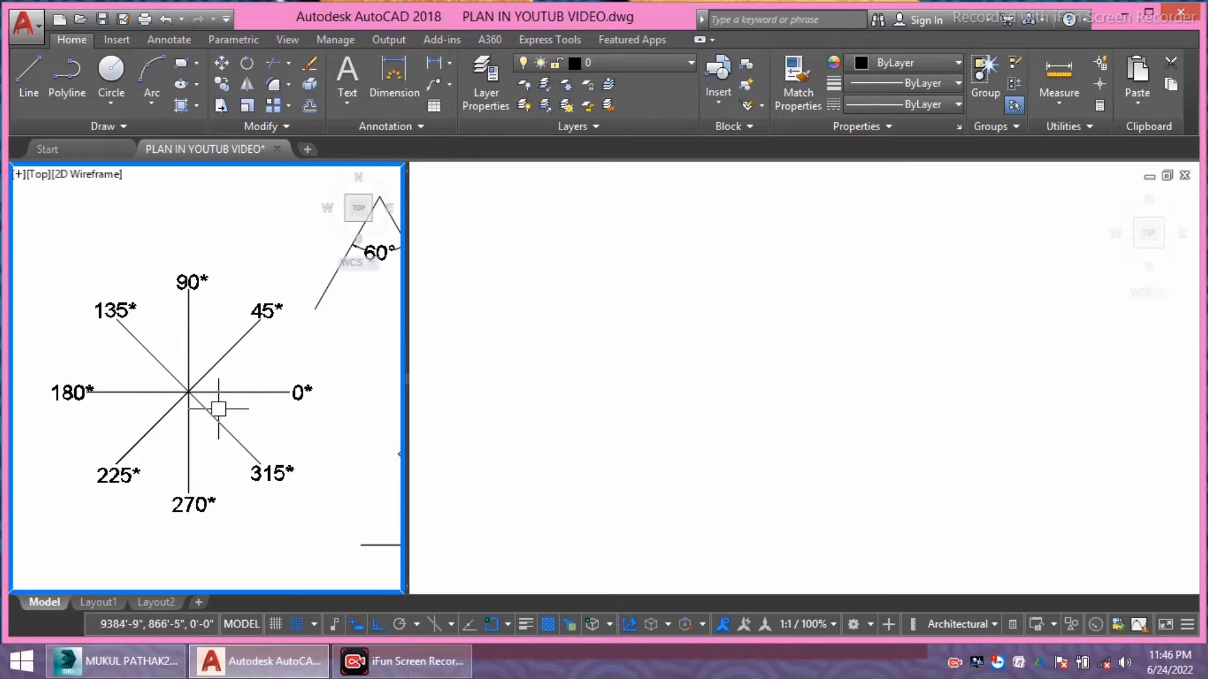
pyautogui.moveTo(241, 410); pyautogui.dragTo(234, 410, button='middle')
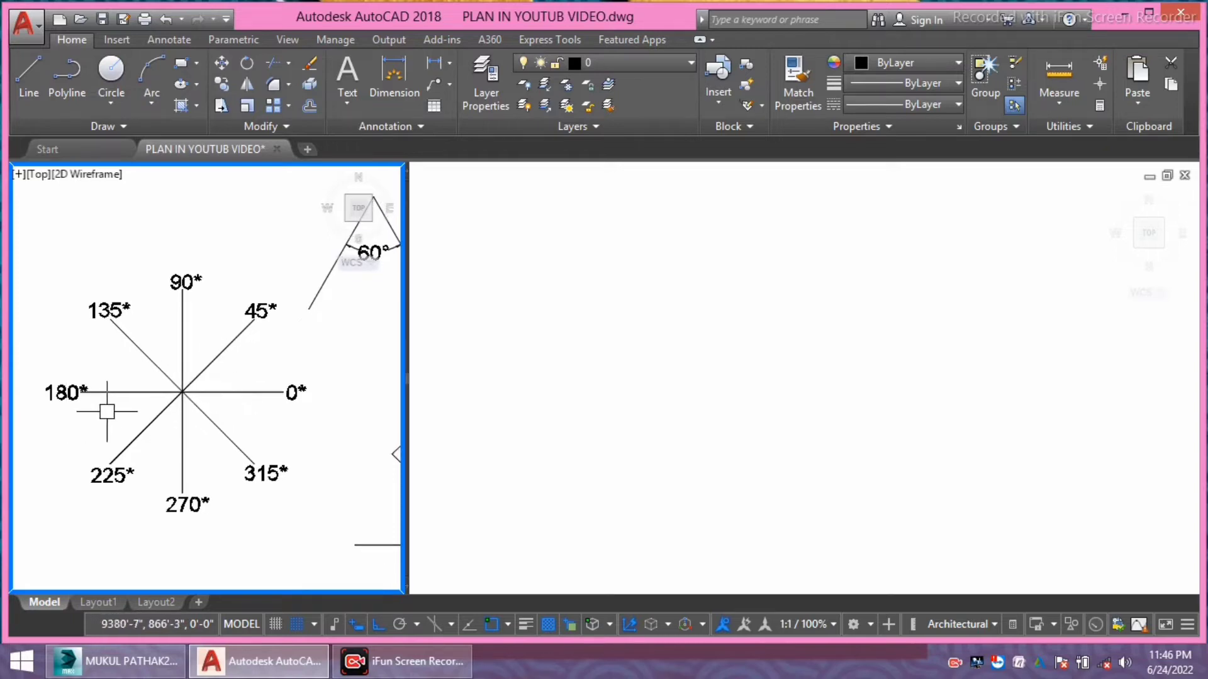
pyautogui.moveTo(100, 412); pyautogui.dragTo(127, 395, button='middle')
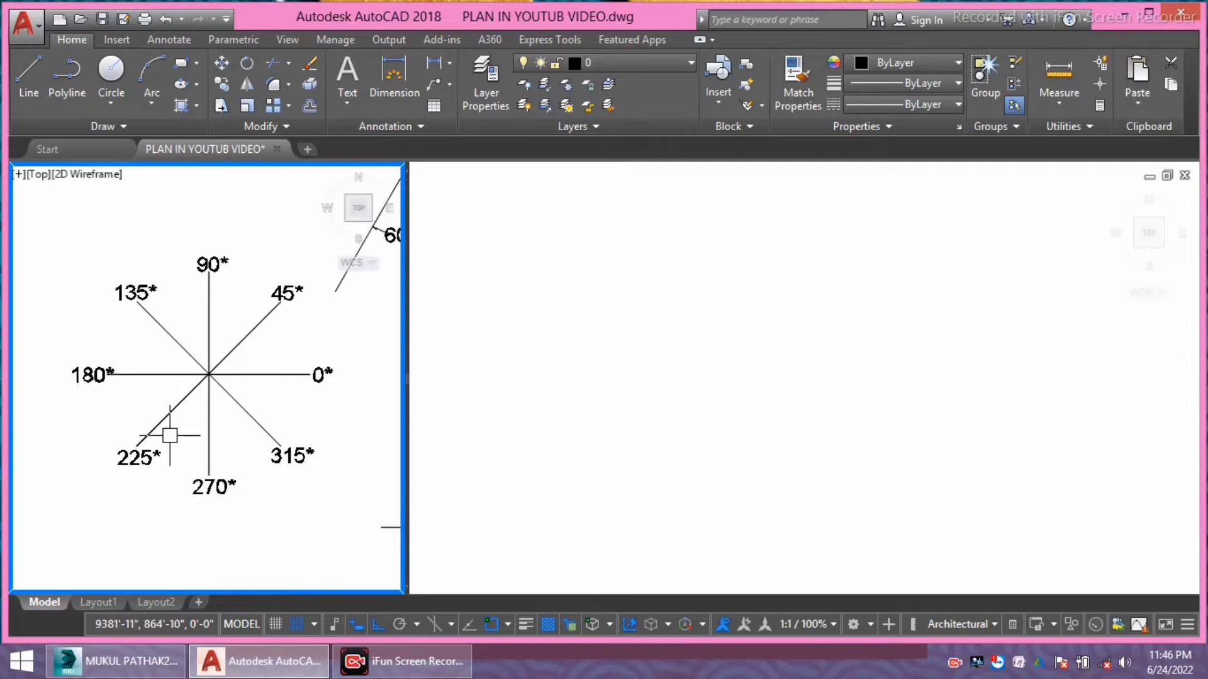
pyautogui.moveTo(198, 445)
pyautogui.mouseDown(button='middle')
pyautogui.moveTo(144, 434)
pyautogui.moveTo(146, 401)
pyautogui.mouseUp(button='middle')
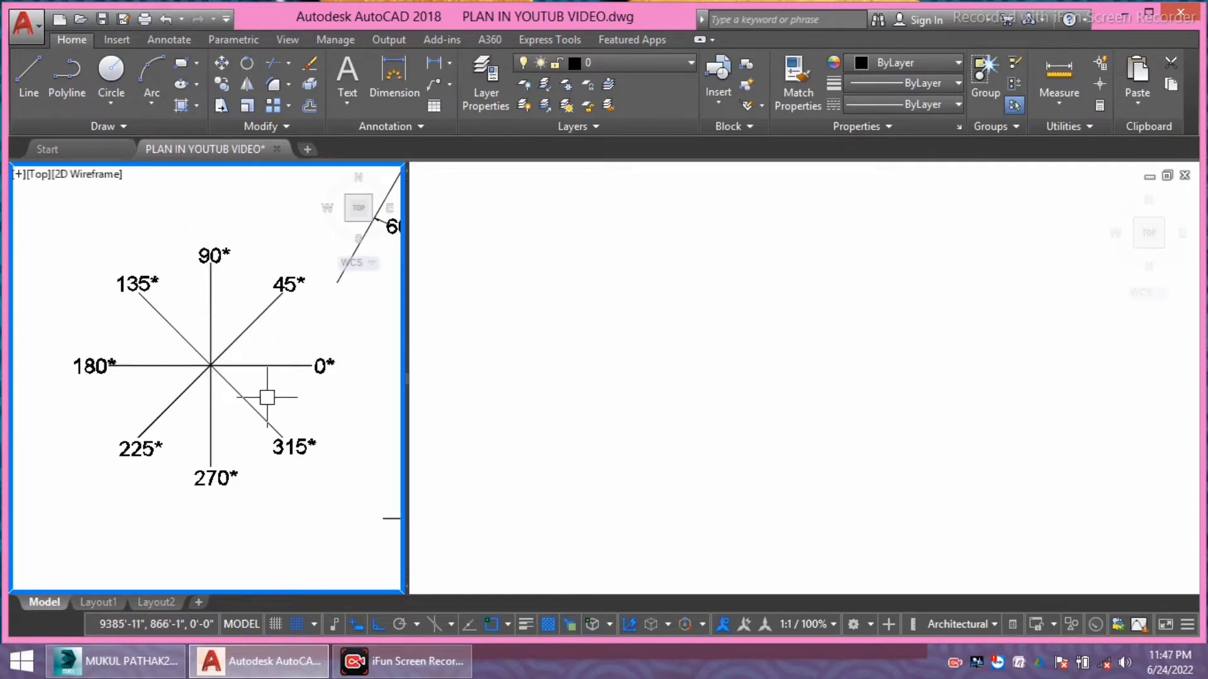
pyautogui.moveTo(300, 438); pyautogui.dragTo(294, 442, button='middle')
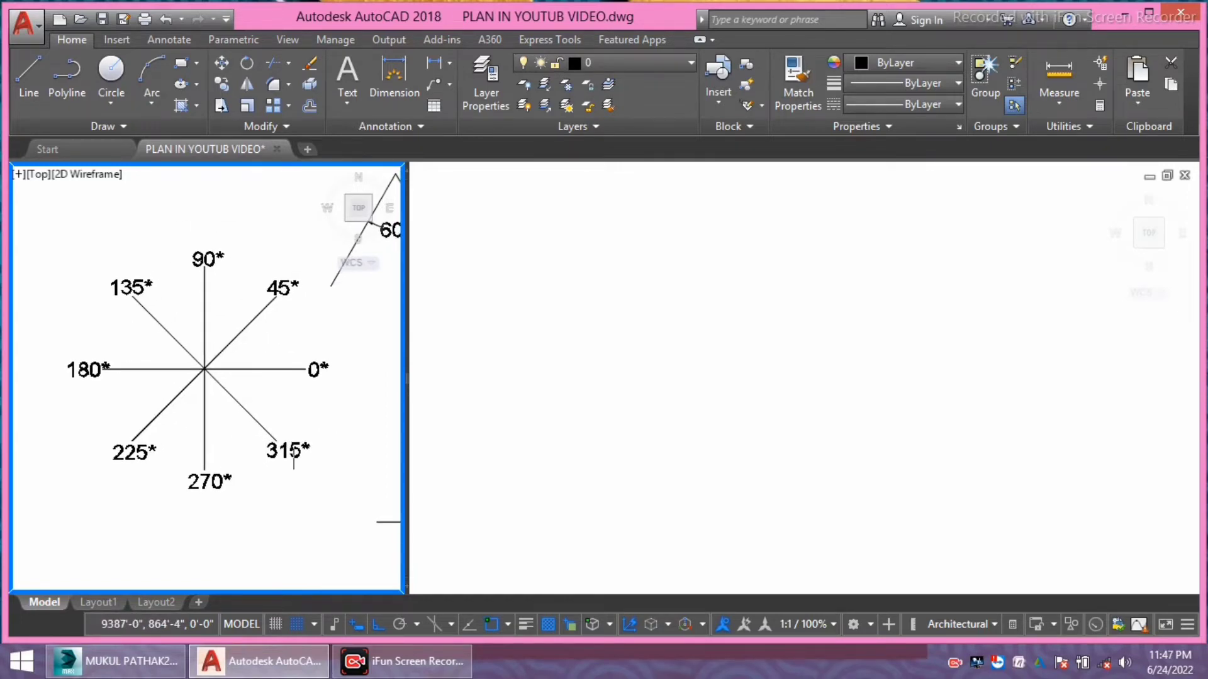
pyautogui.scroll(-2, 294, 462)
pyautogui.moveTo(197, 445); pyautogui.dragTo(141, 434, button='middle')
pyautogui.scroll(2, 289, 439)
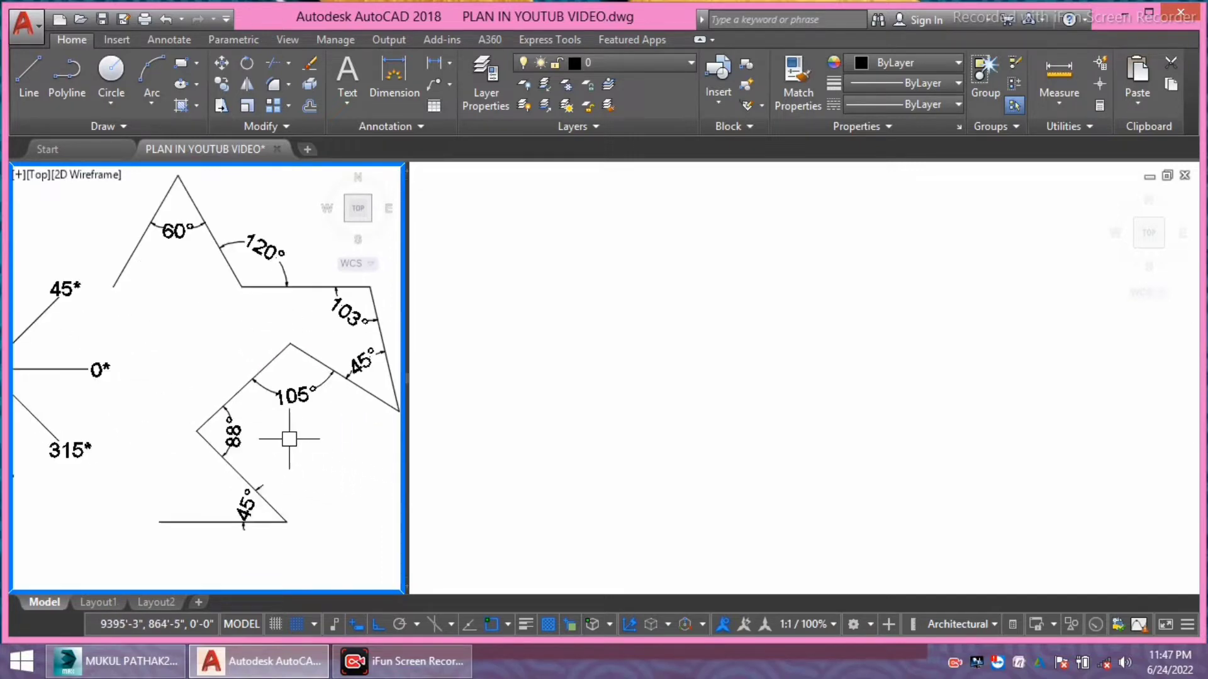
pyautogui.moveTo(289, 439); pyautogui.dragTo(260, 437, button='middle')
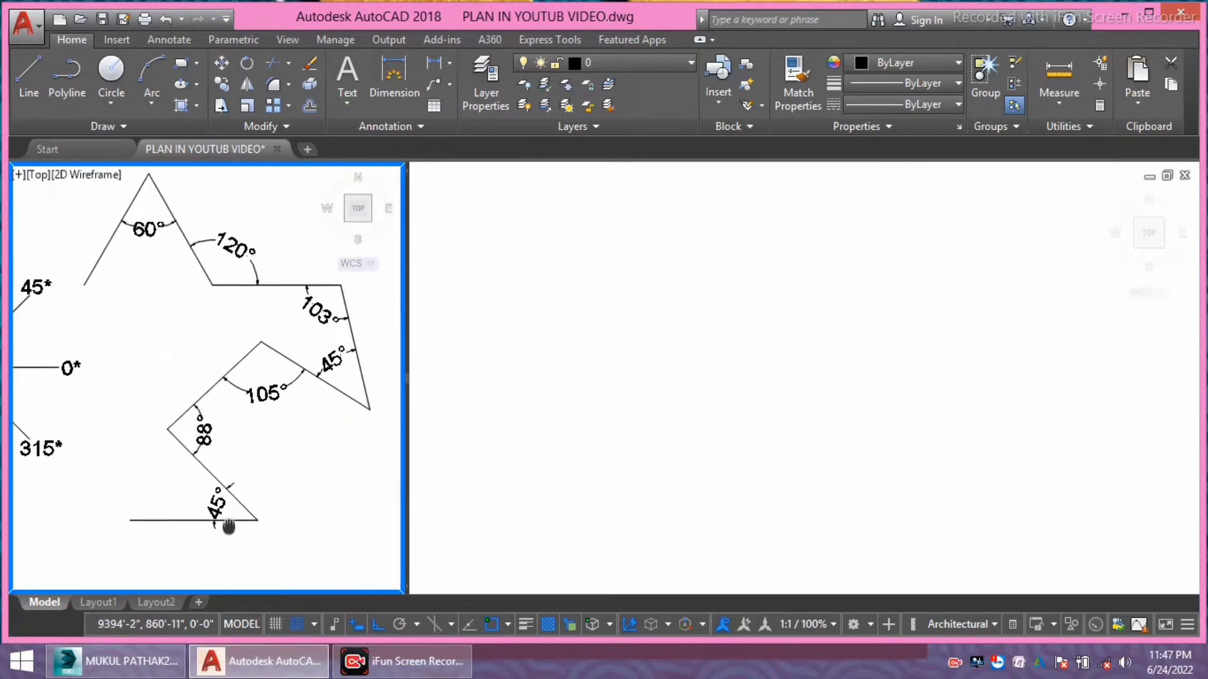
pyautogui.moveTo(228, 526); pyautogui.dragTo(229, 530, button='middle')
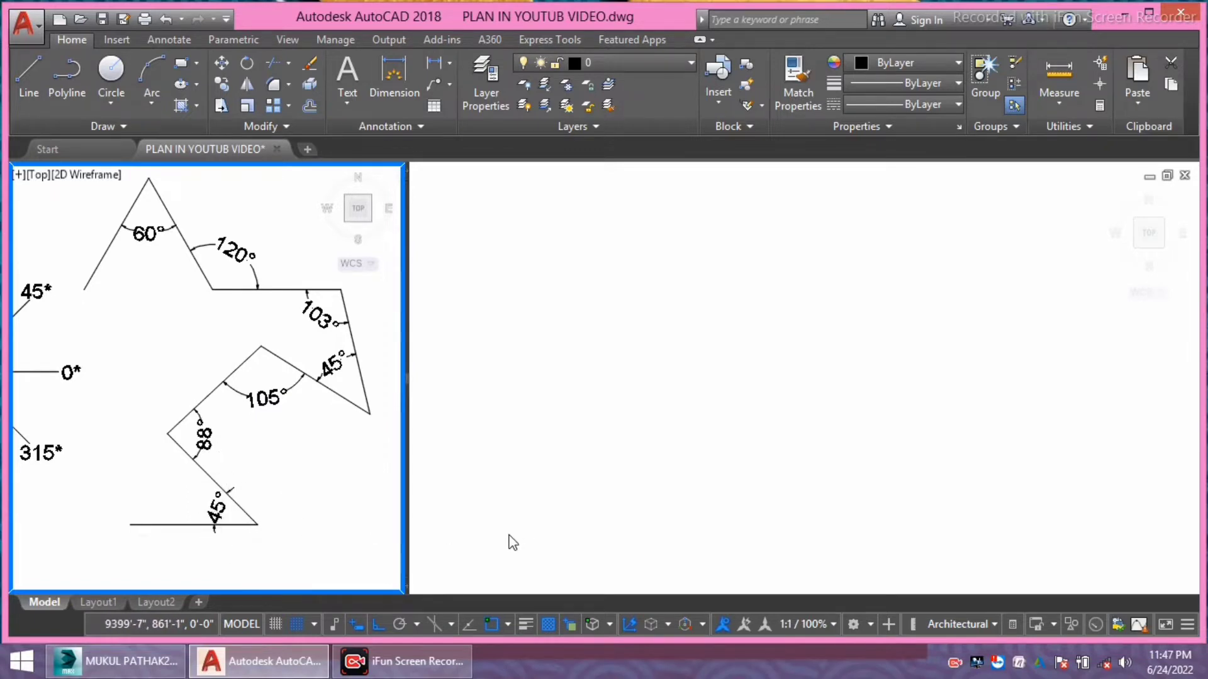
pyautogui.click(625, 490)
# - Draw a 5-foot horizontal base line at 0° in the right viewport
pyautogui.click(558, 500)
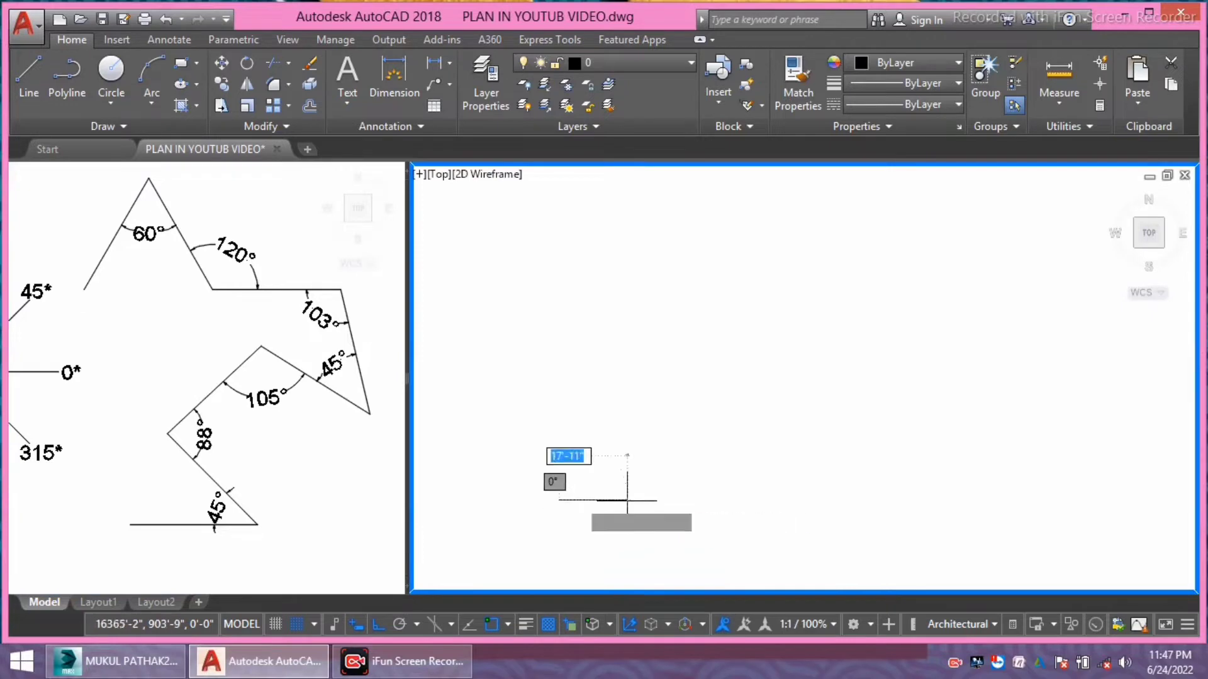
pyautogui.write('5')
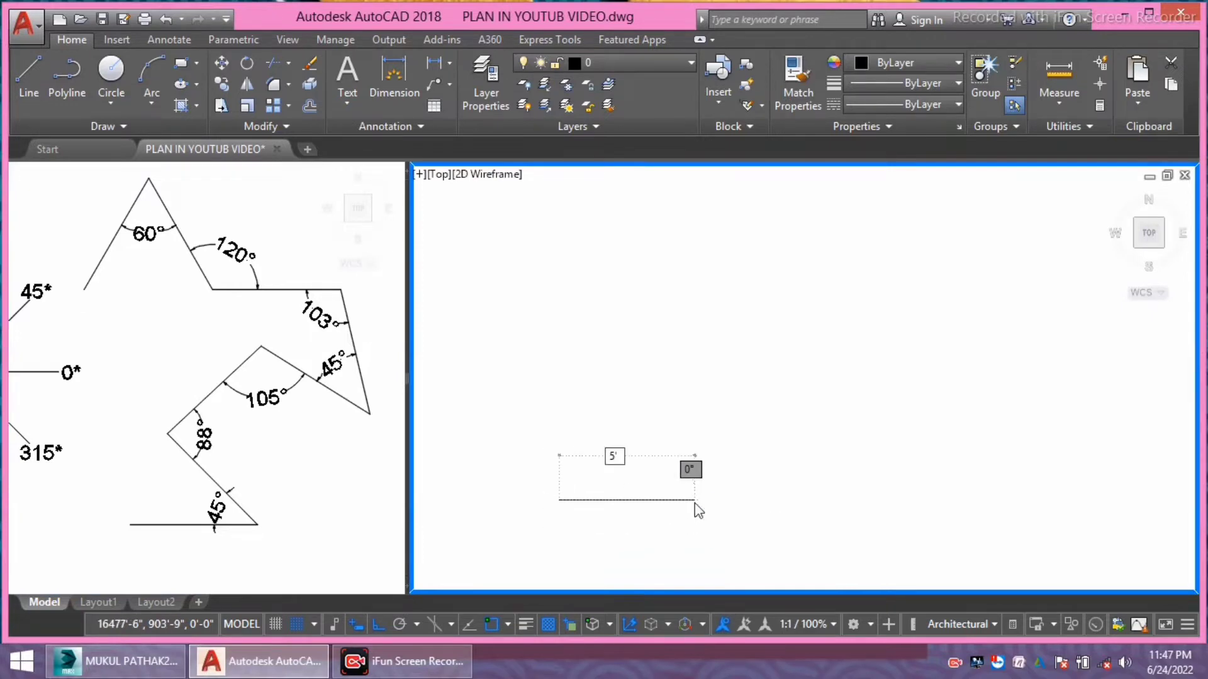
pyautogui.press('Return')
pyautogui.press('Return')
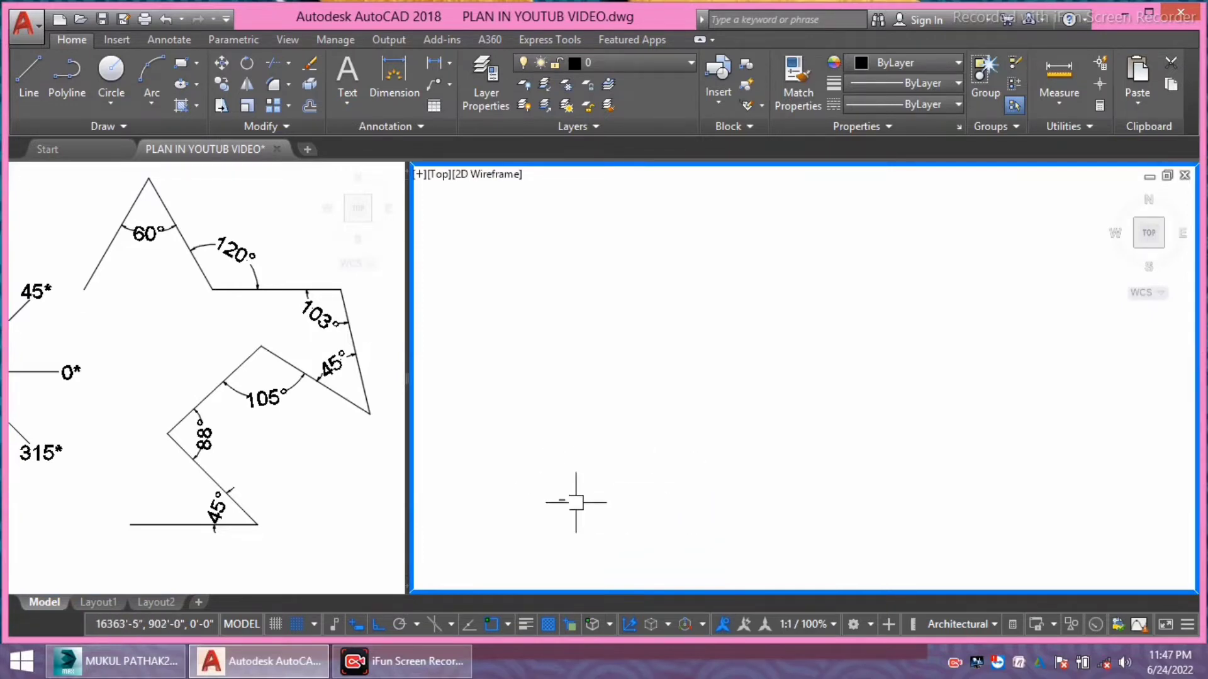
pyautogui.scroll(8, 585, 494)
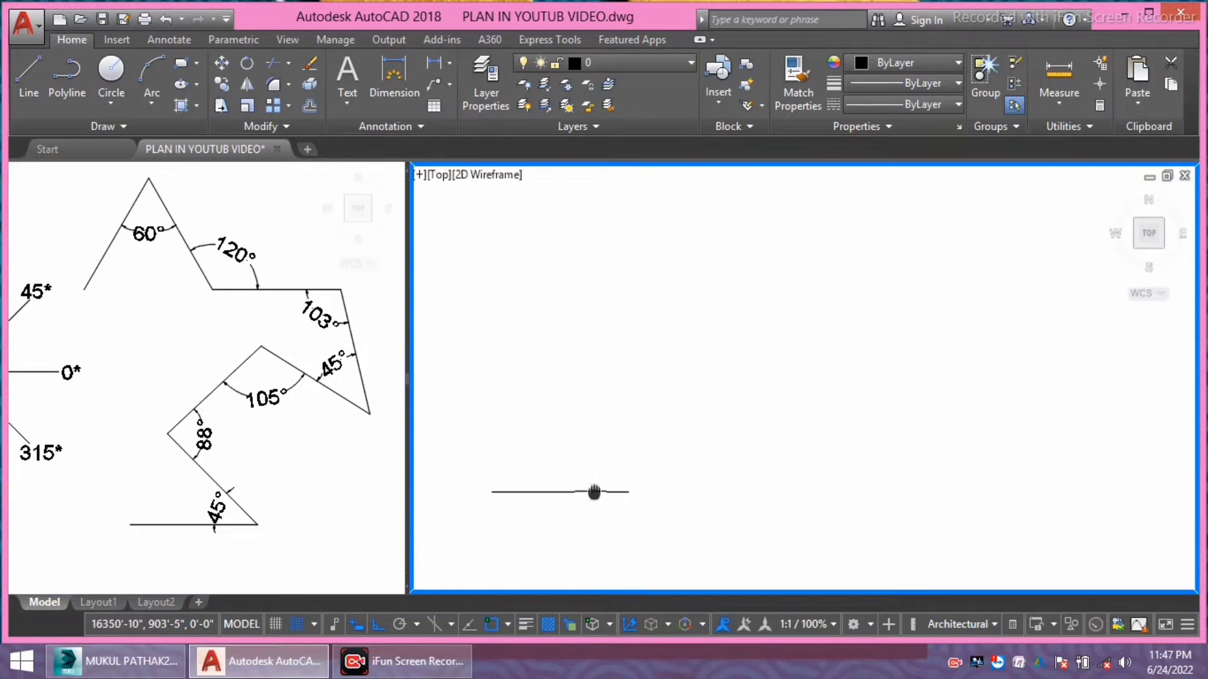
pyautogui.scroll(2, 647, 432)
pyautogui.moveTo(647, 431); pyautogui.dragTo(727, 493, button='middle')
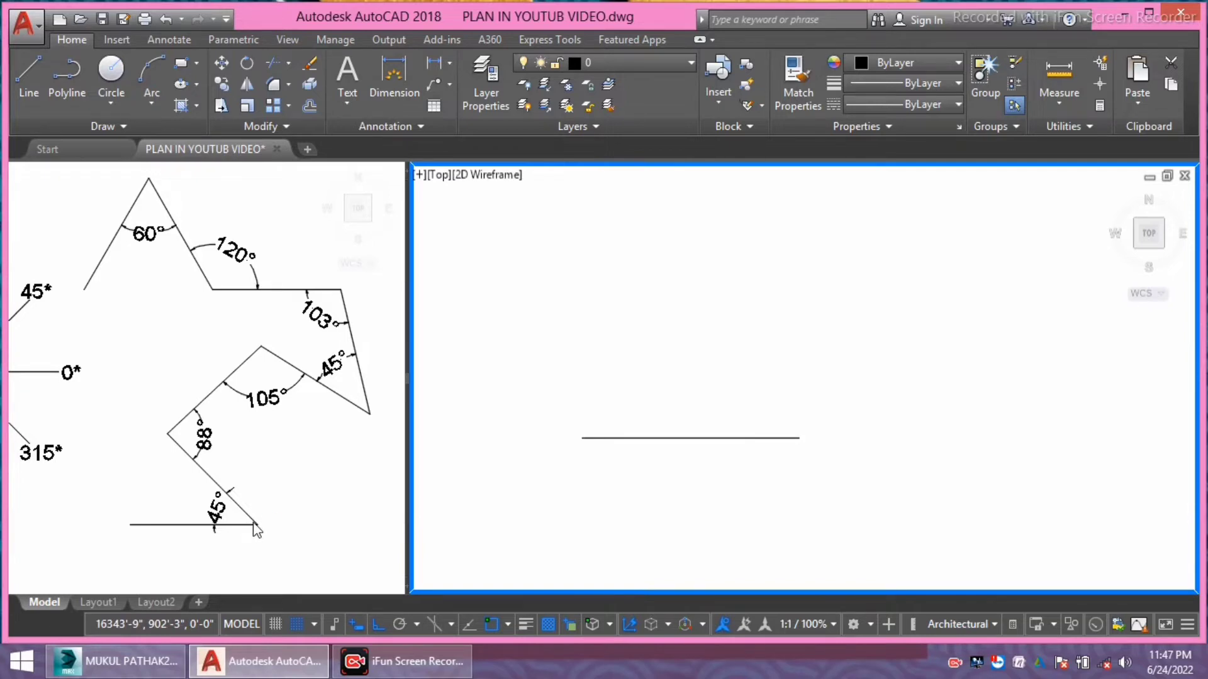
# - Draw a 5-foot line at 135° from the base line's right endpoint
pyautogui.press('l')
pyautogui.press('Return')
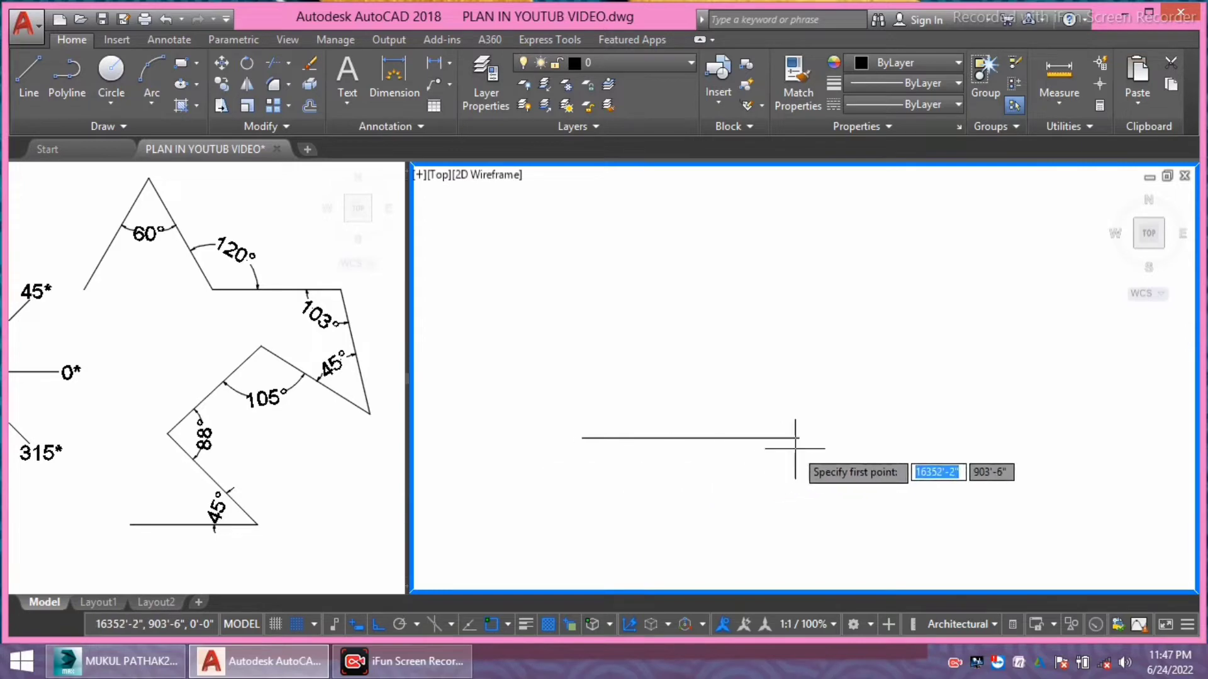
pyautogui.click(799, 438)
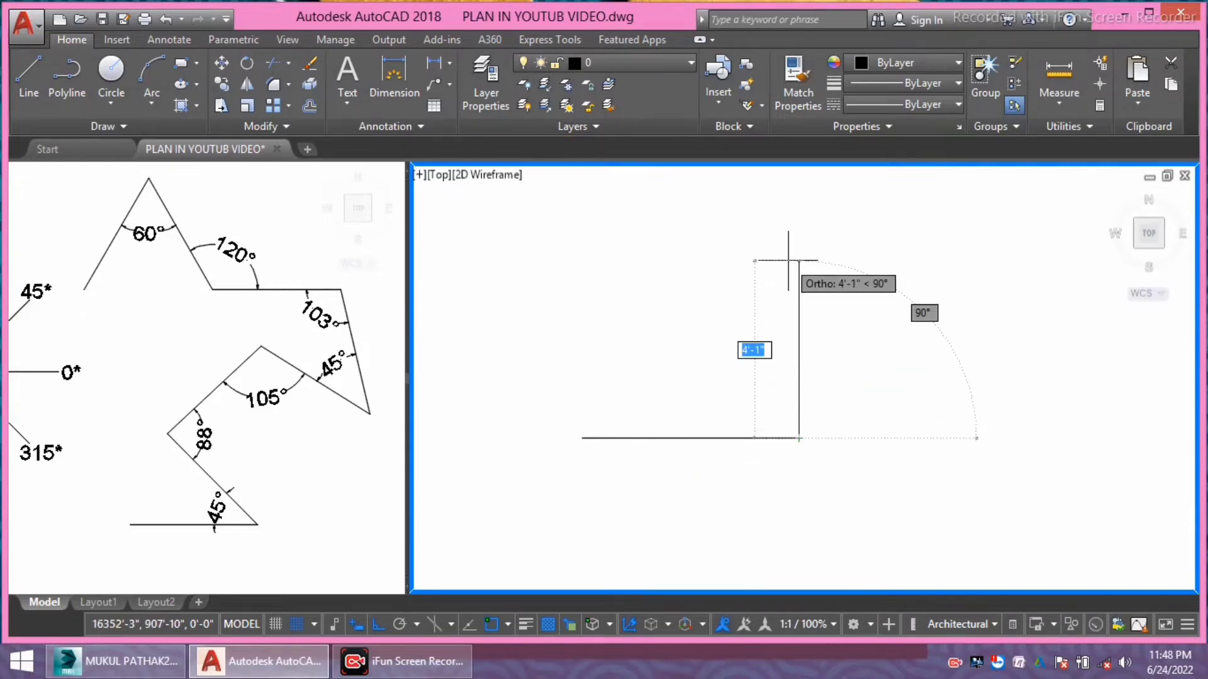
pyautogui.write('5')
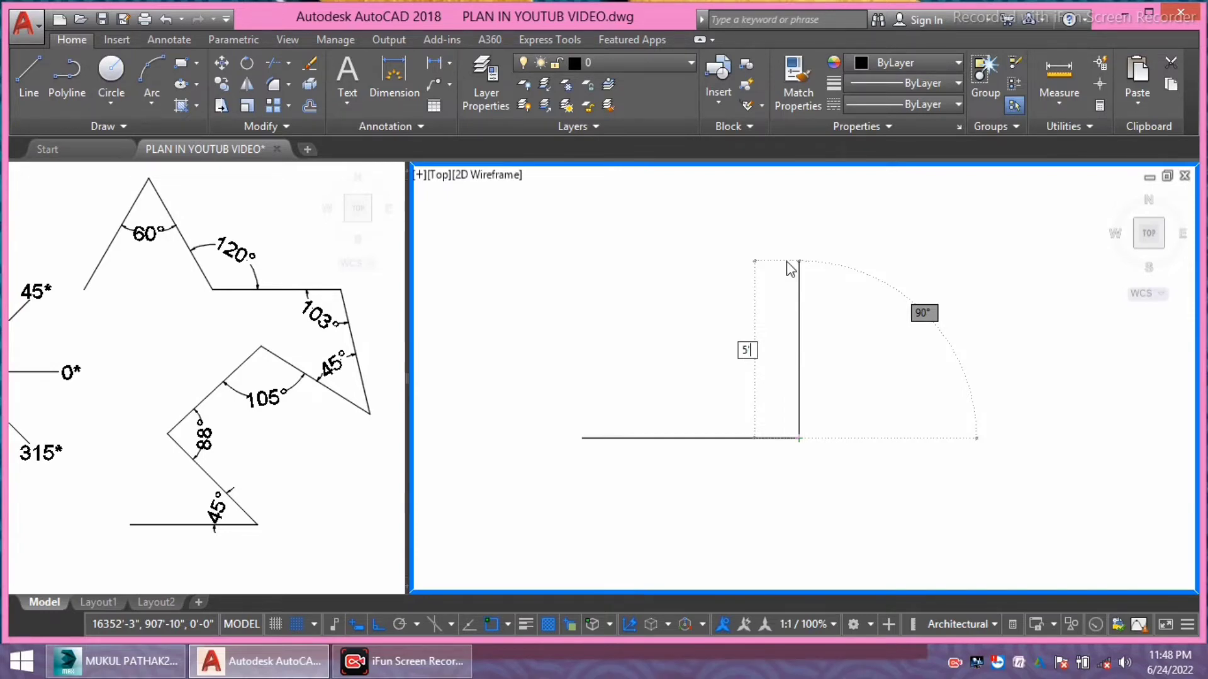
pyautogui.press('Tab')
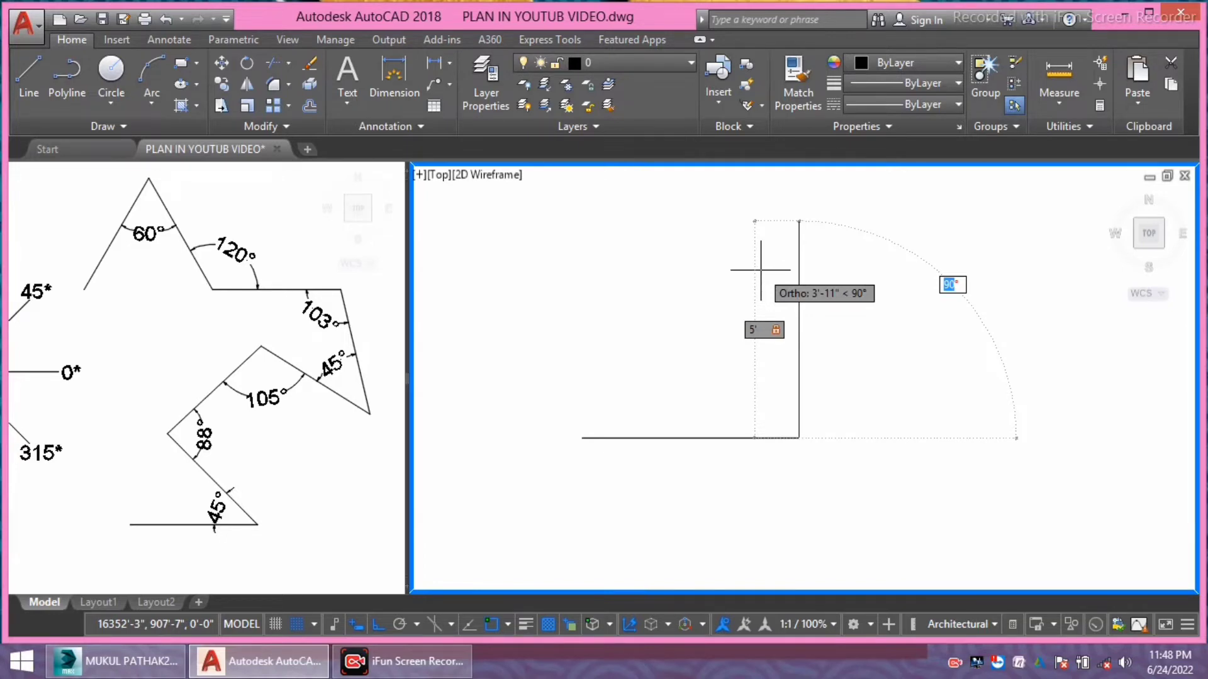
pyautogui.write('135')
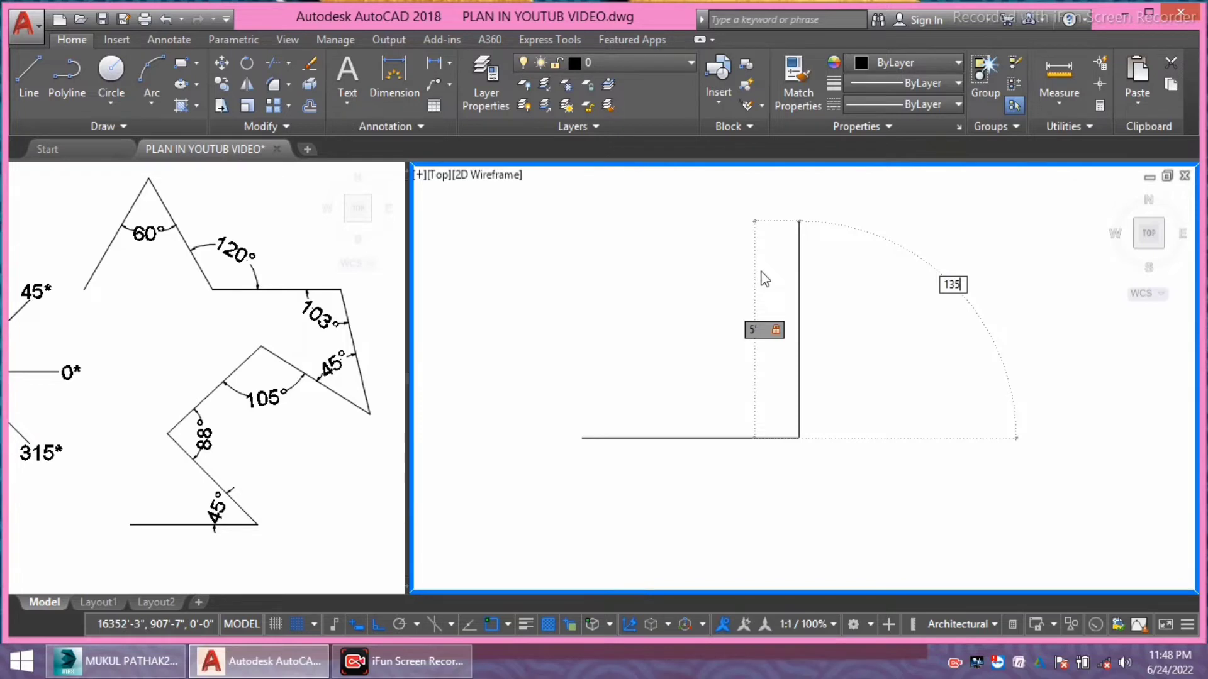
pyautogui.press('Return')
pyautogui.press('Return')
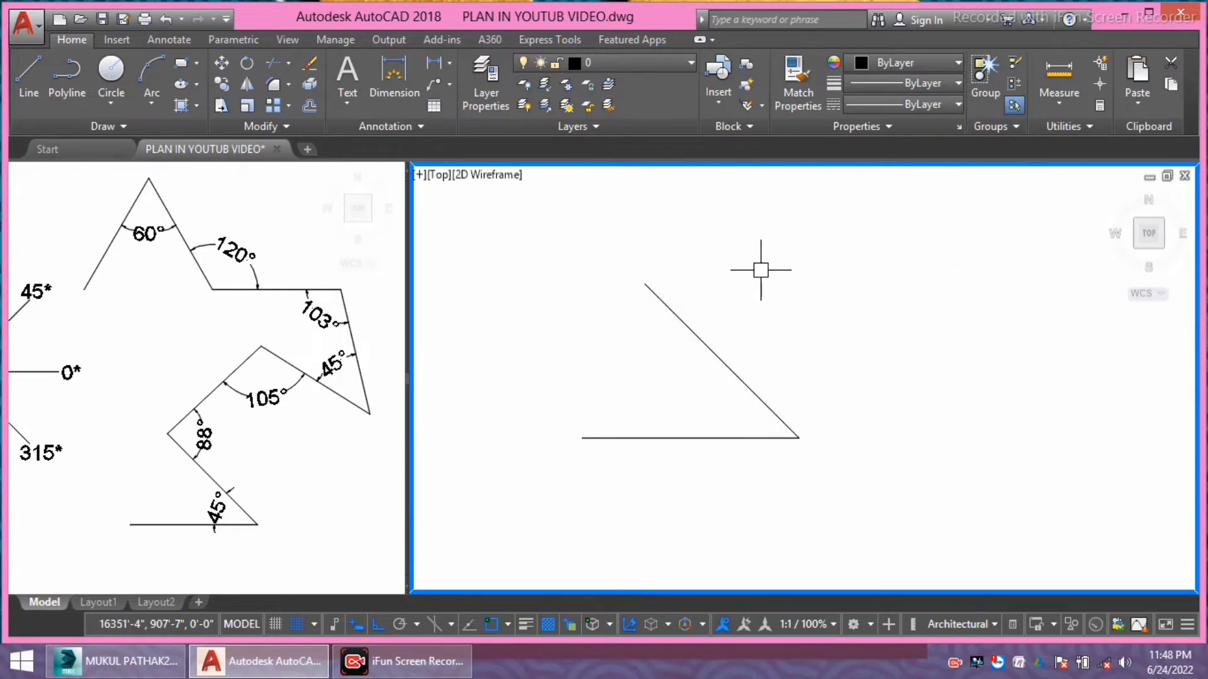
pyautogui.moveTo(746, 391); pyautogui.dragTo(749, 385, button='middle')
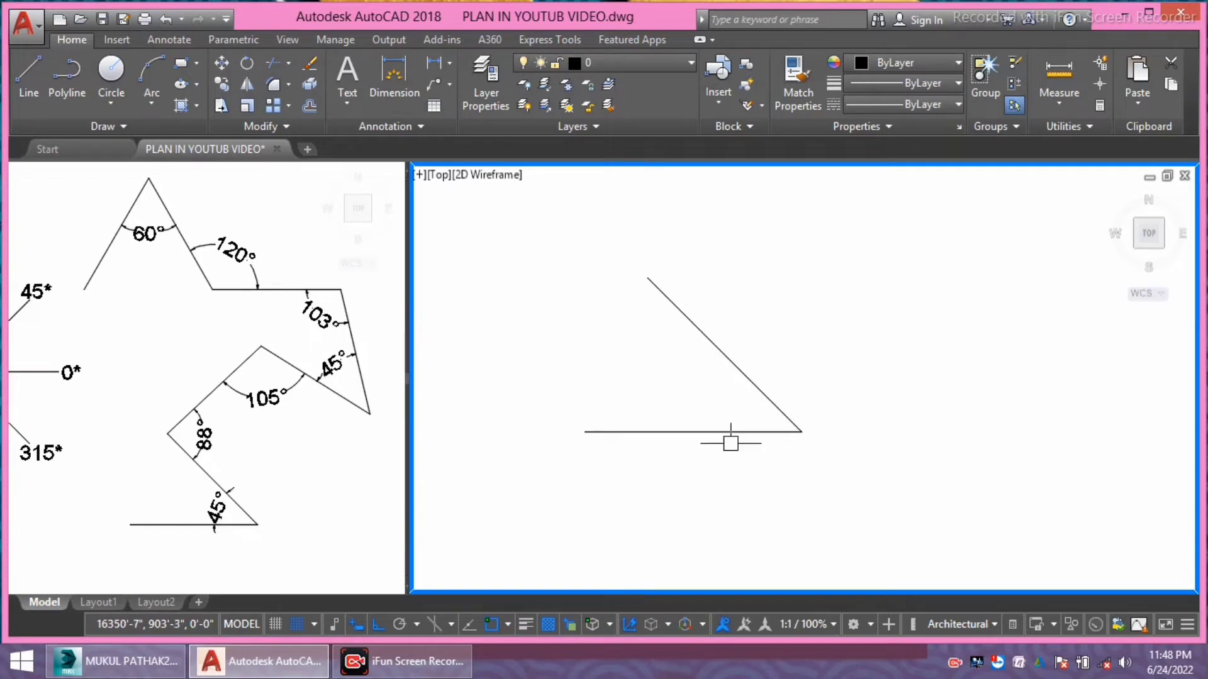
# - Add a 45° angular dimension between the 135° diagonal and the base line
pyautogui.moveTo(747, 444); pyautogui.dragTo(754, 433, button='middle')
pyautogui.scroll(2, 730, 387)
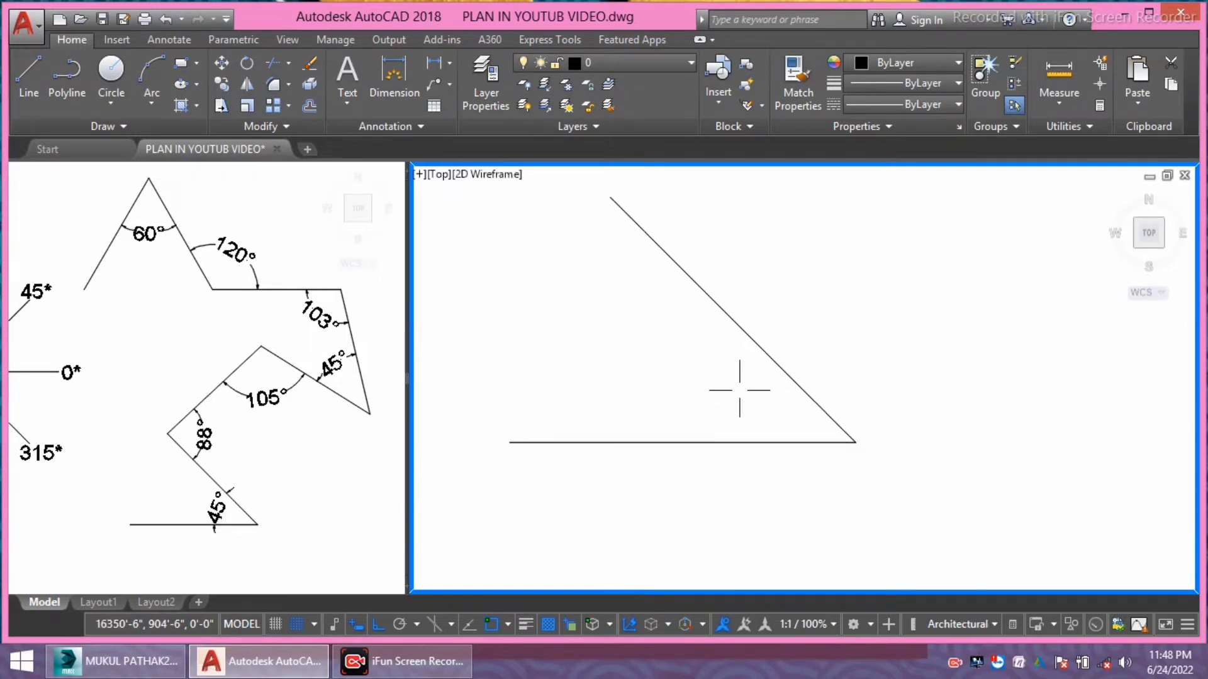
pyautogui.moveTo(734, 391); pyautogui.dragTo(753, 437, button='middle')
pyautogui.write('d')
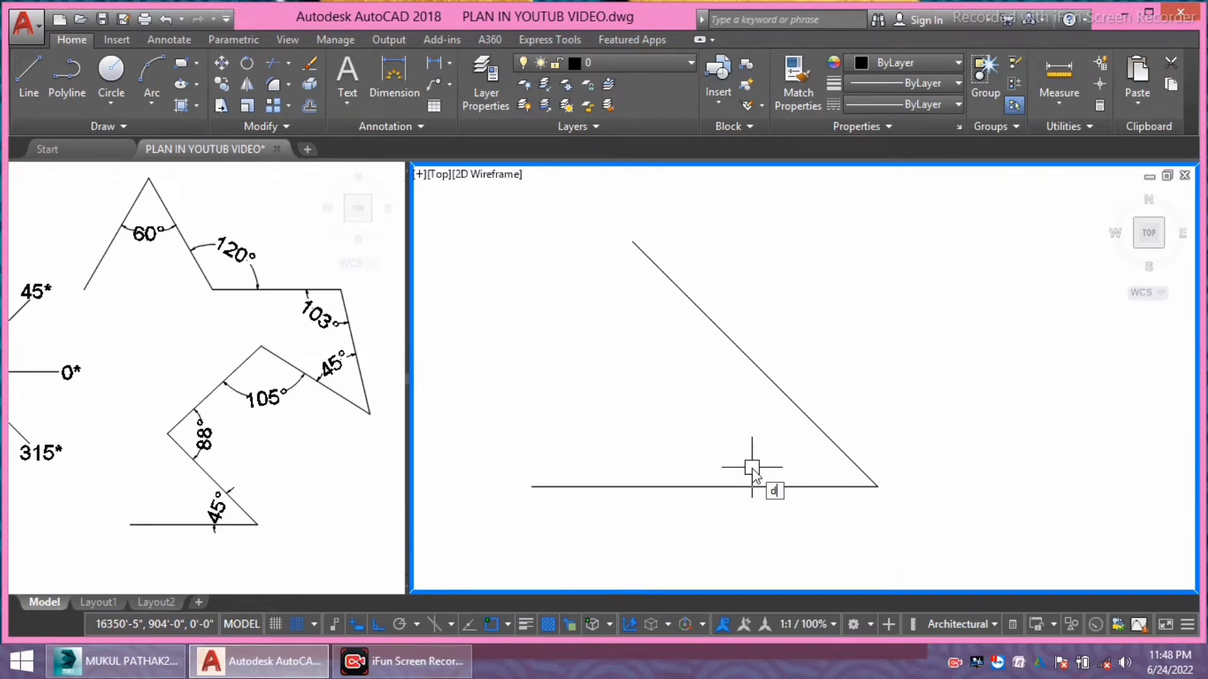
pyautogui.write('an')
pyautogui.press('Return')
pyautogui.click(787, 396)
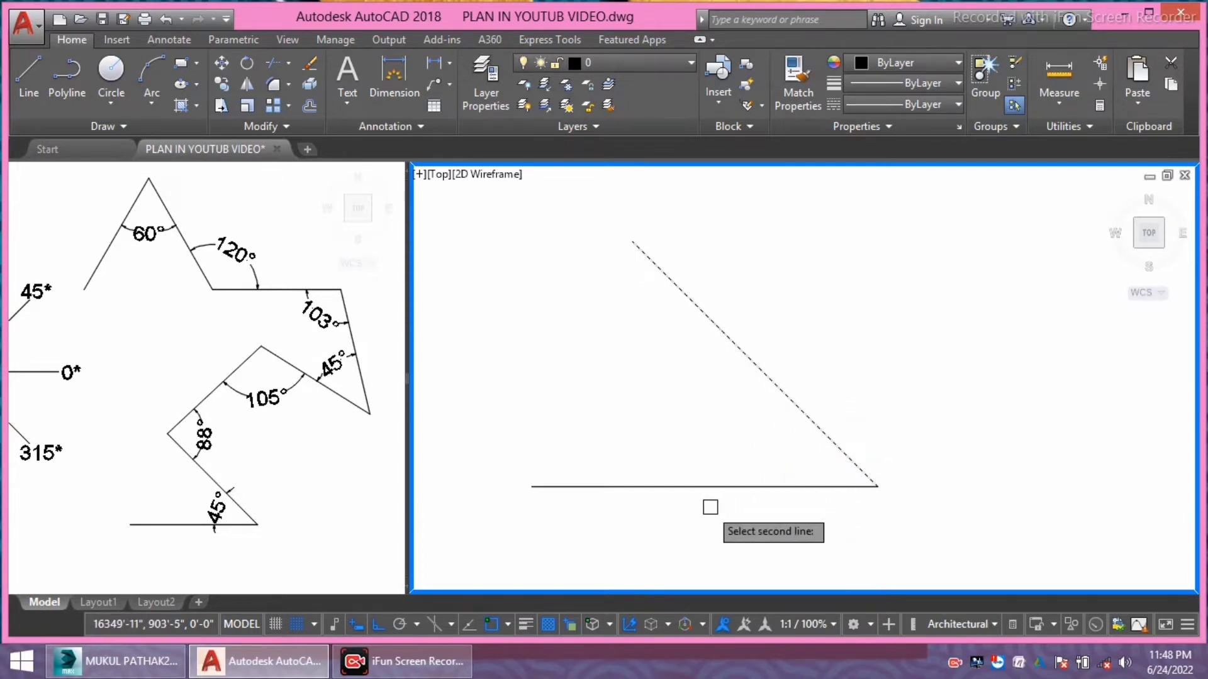
pyautogui.click(710, 486)
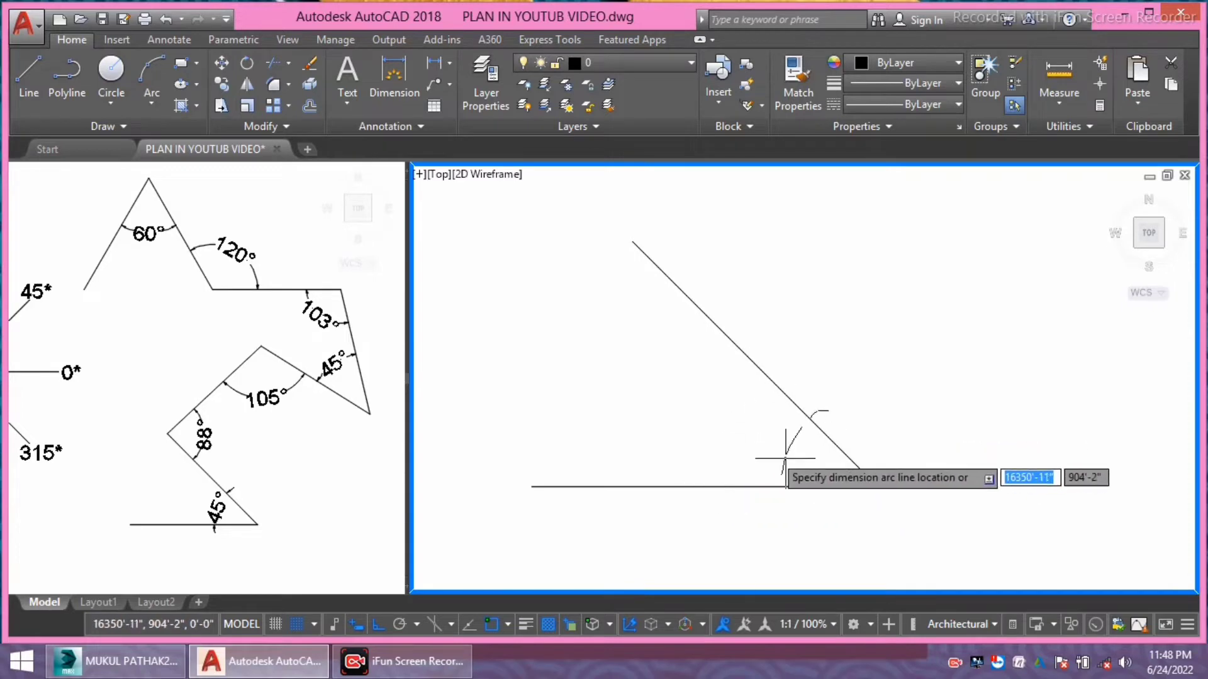
pyautogui.click(762, 457)
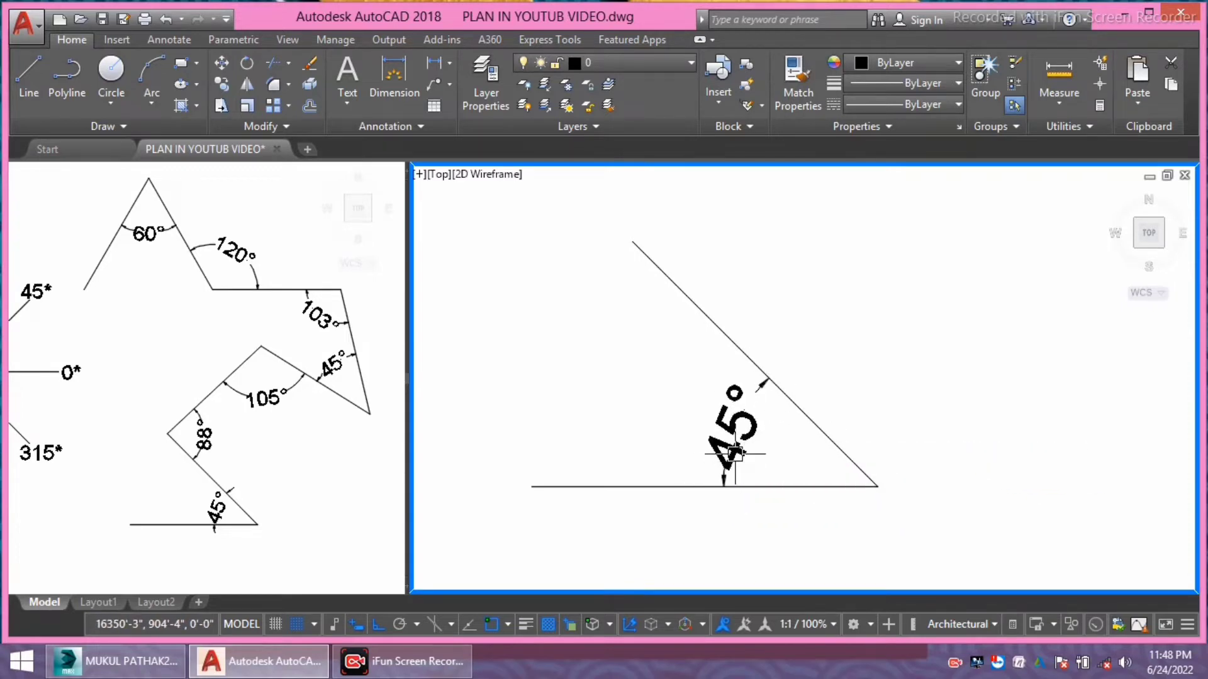
pyautogui.moveTo(754, 446); pyautogui.dragTo(790, 465, button='middle')
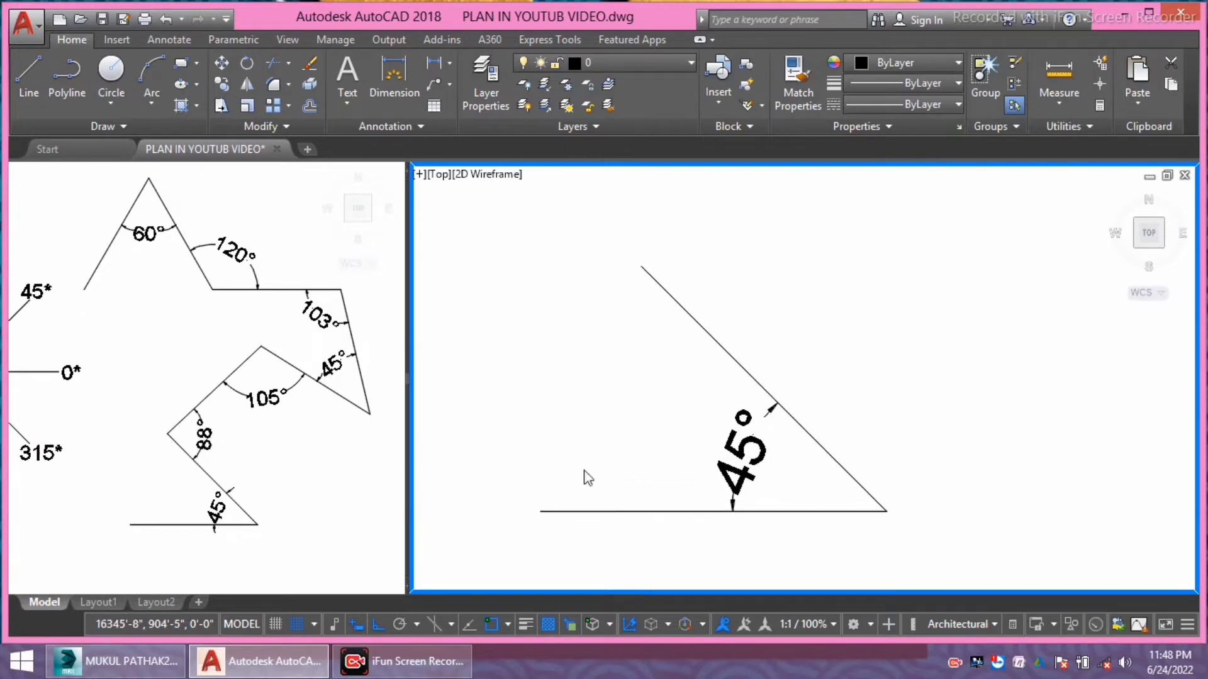
pyautogui.moveTo(706, 412); pyautogui.dragTo(715, 432, button='middle')
# - Draw a horizontal line running right from the diagonal's upper end
pyautogui.write('l')
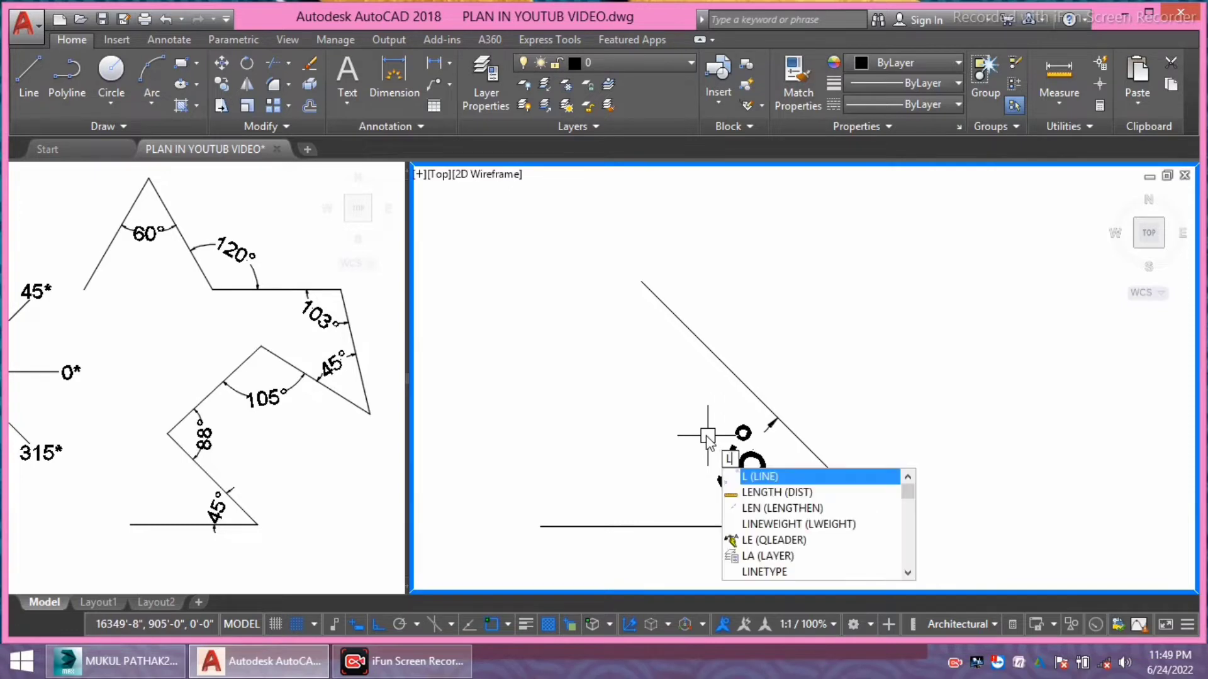
pyautogui.press('Return')
pyautogui.click(642, 281)
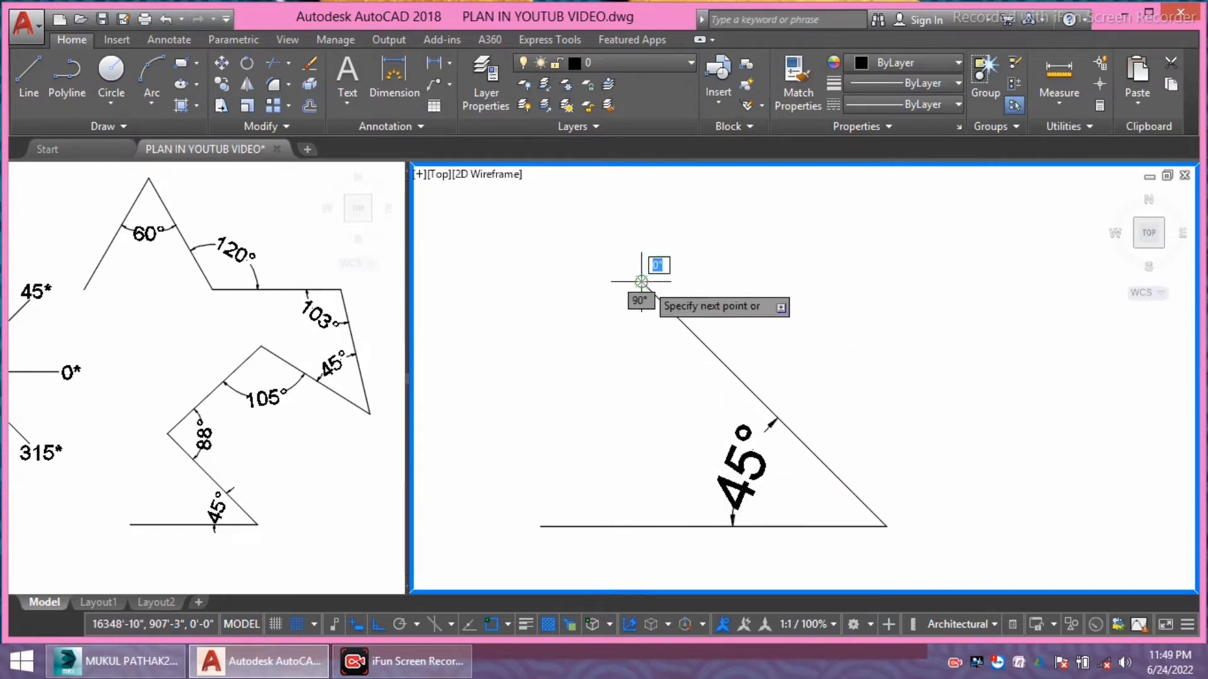
pyautogui.click(834, 342)
pyautogui.press('Return')
pyautogui.moveTo(723, 364); pyautogui.dragTo(713, 389, button='middle')
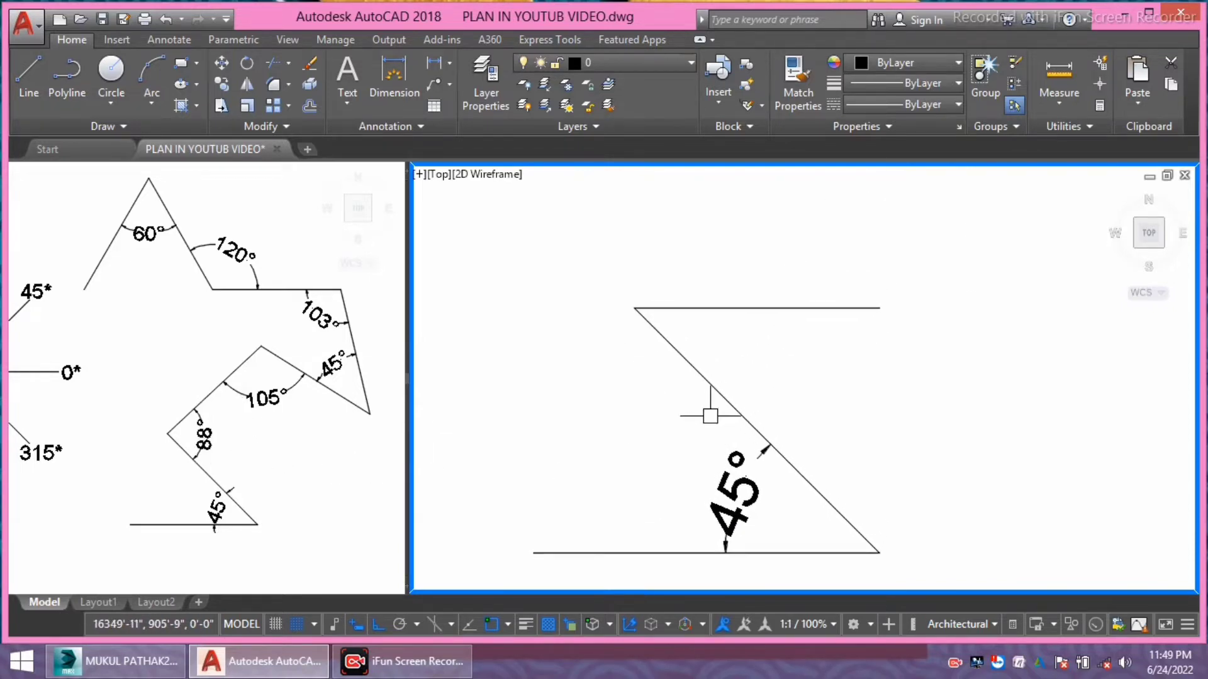
pyautogui.moveTo(703, 411); pyautogui.dragTo(706, 413, button='middle')
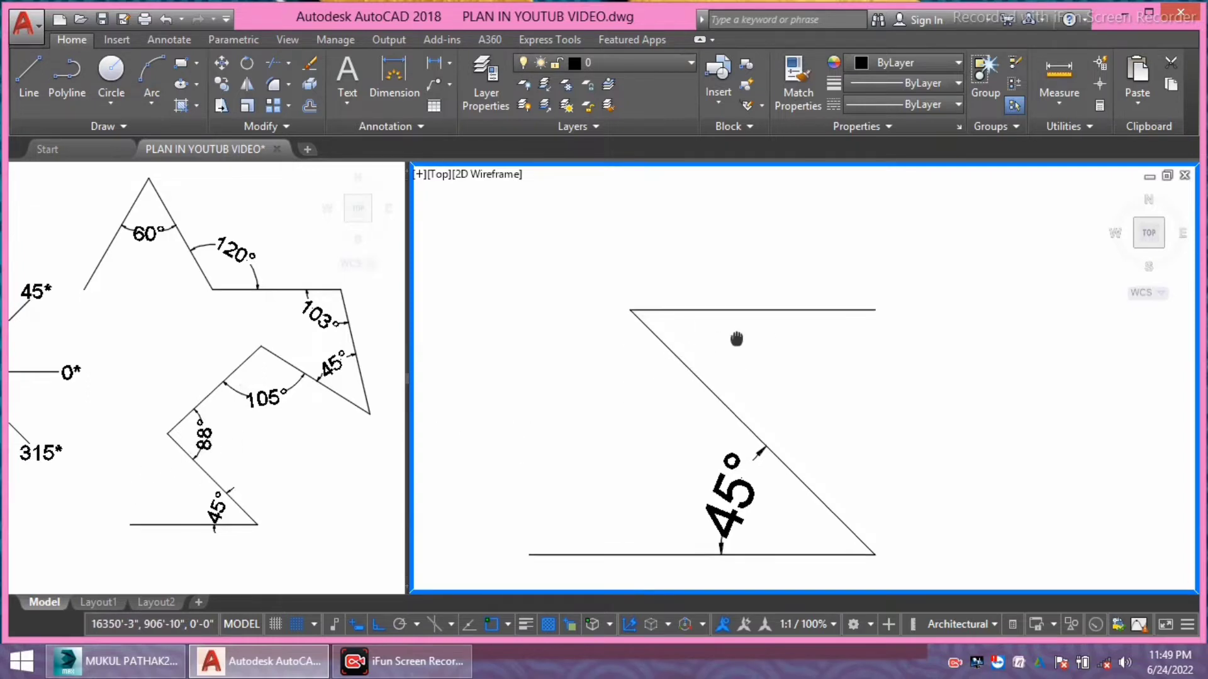
pyautogui.moveTo(732, 336); pyautogui.dragTo(723, 340, button='middle')
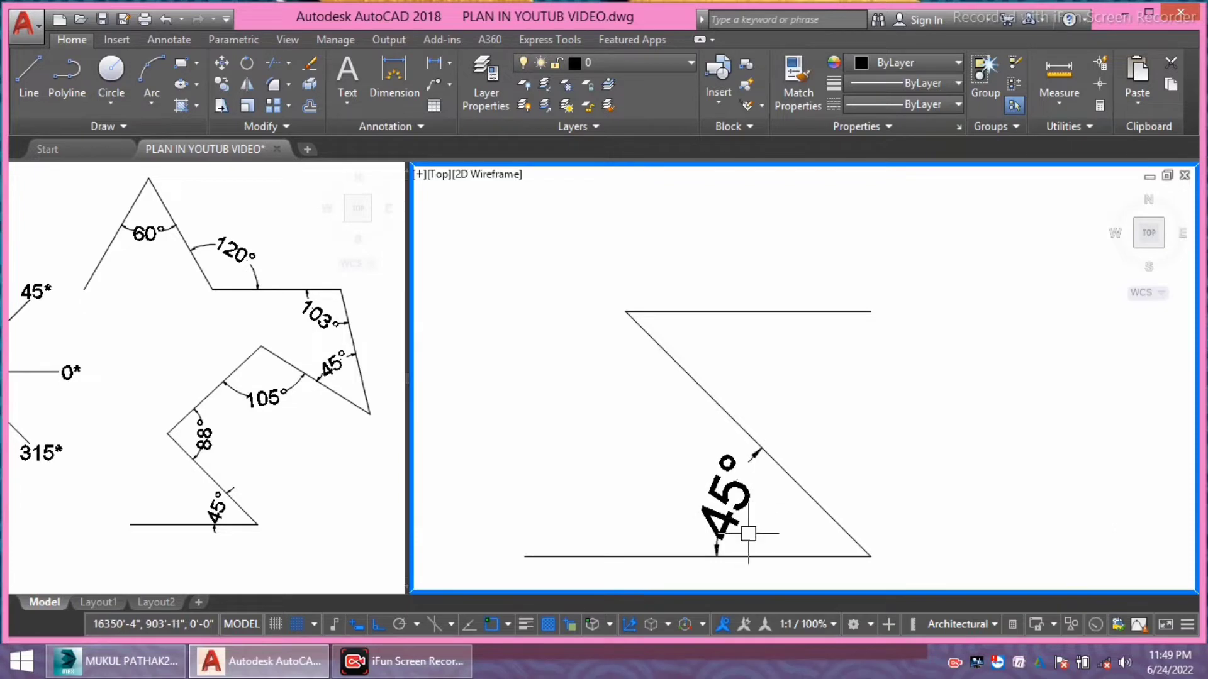
# - Dimension the 45° angle between the diagonal and the top horizontal line
pyautogui.write('D')
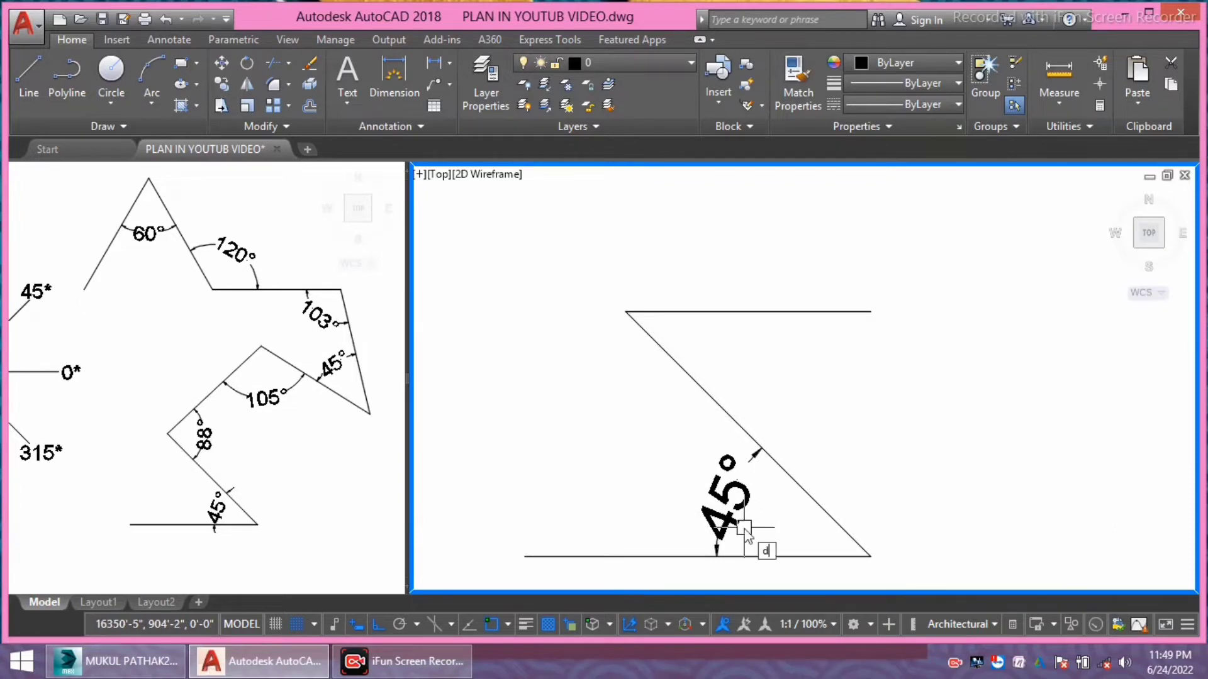
pyautogui.write('An')
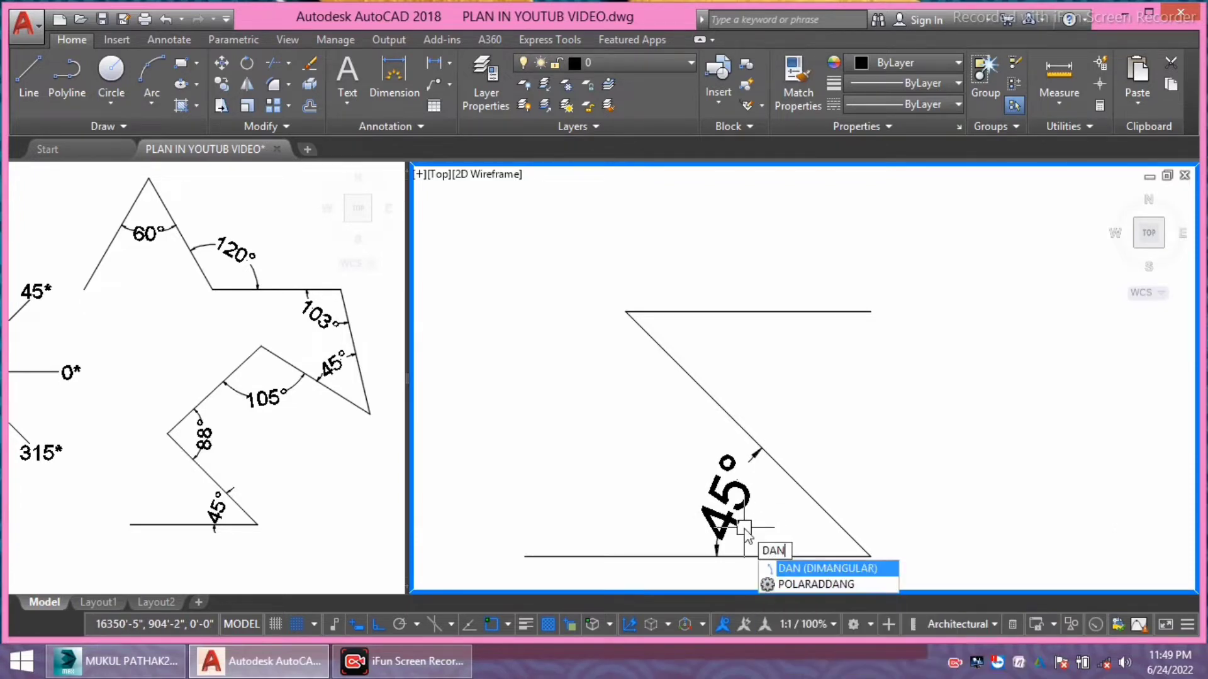
pyautogui.press('Return')
pyautogui.click(683, 367)
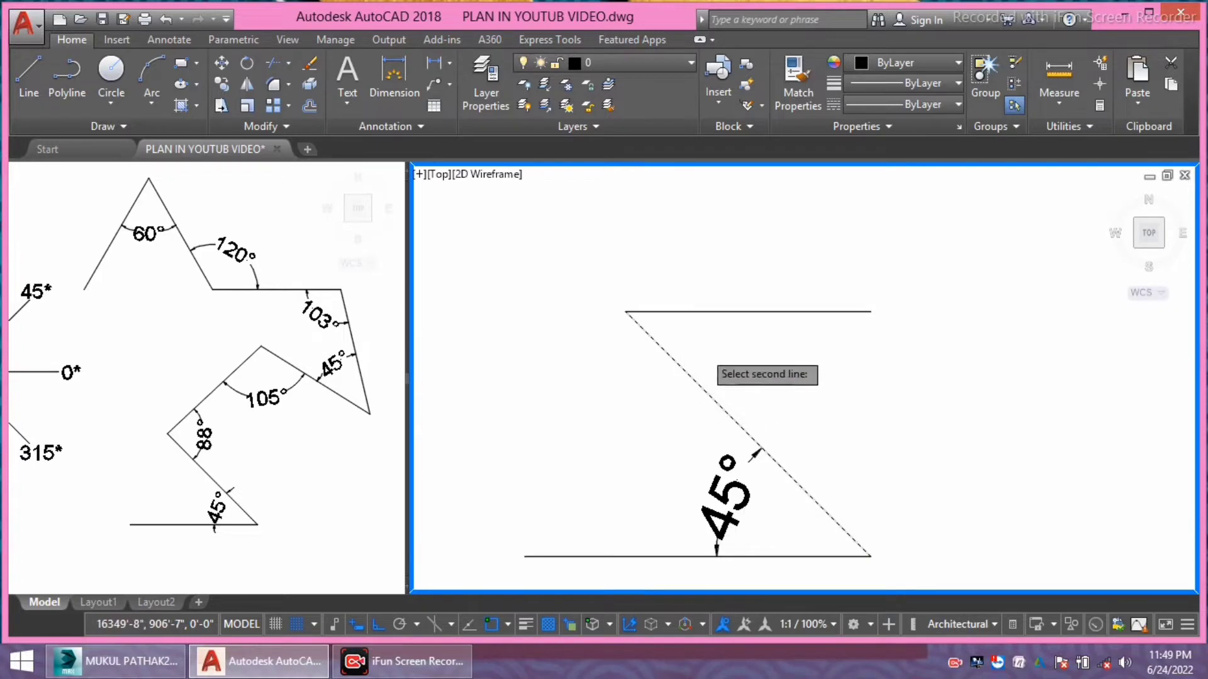
pyautogui.click(744, 312)
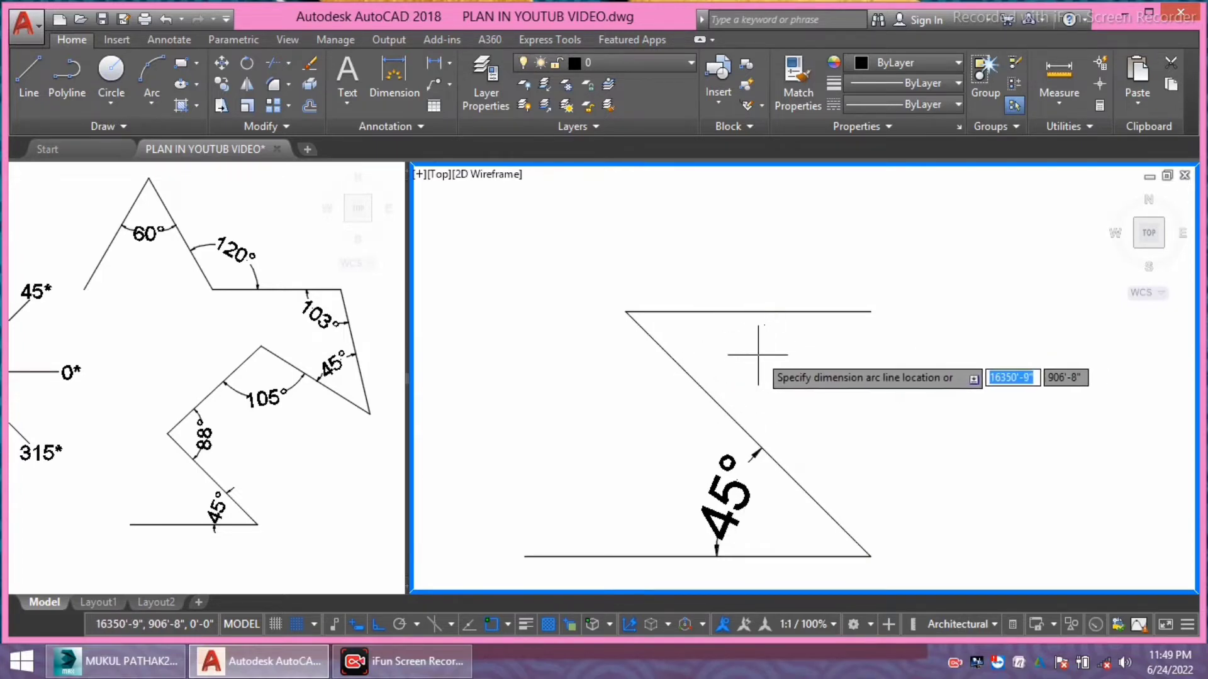
pyautogui.click(747, 381)
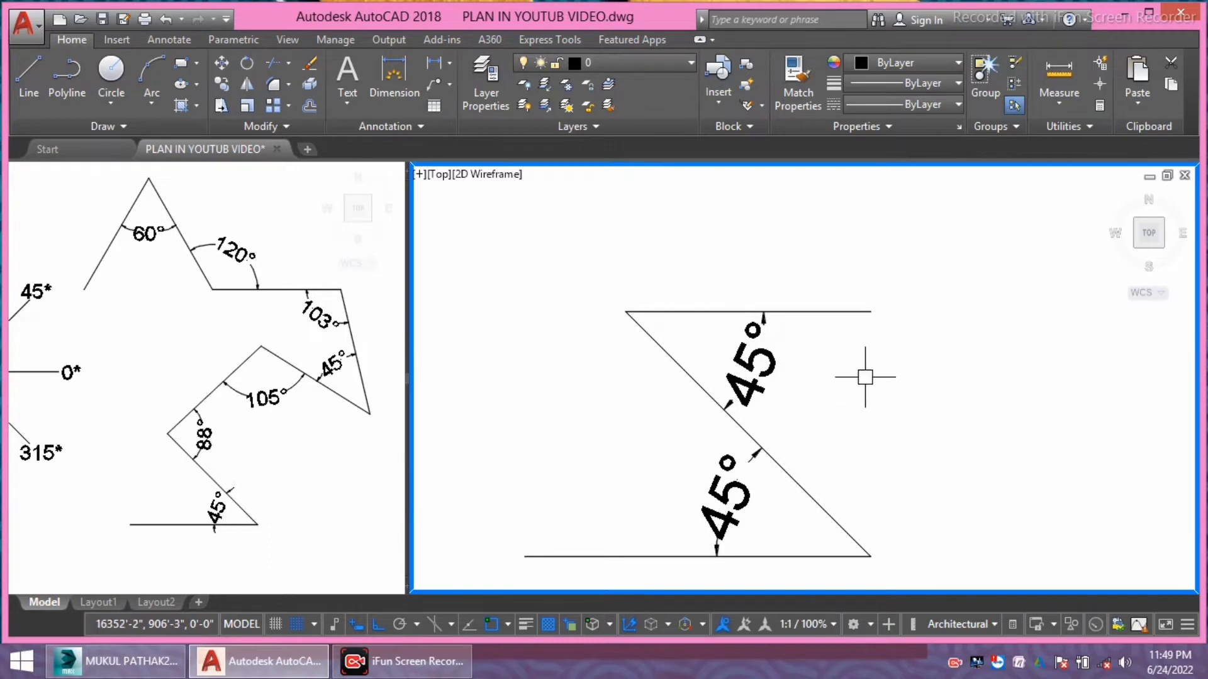
pyautogui.moveTo(826, 366); pyautogui.dragTo(825, 388, button='middle')
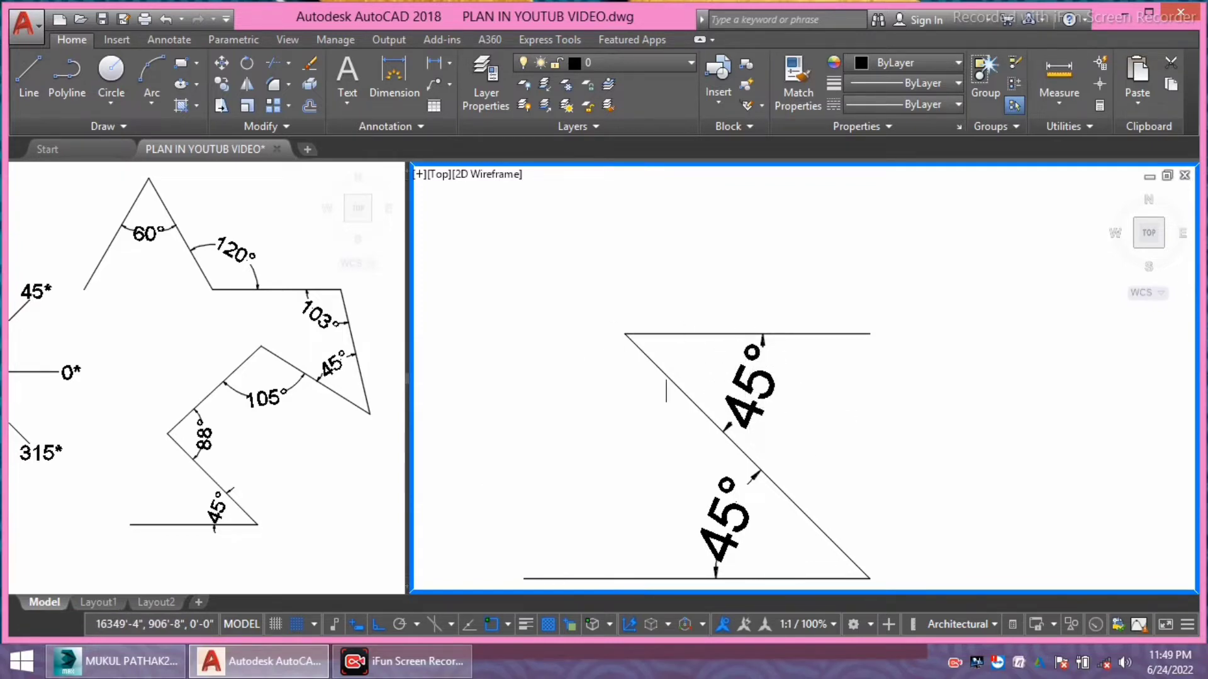
# - Delete the top horizontal line together with its 45° dimension
pyautogui.click(836, 382)
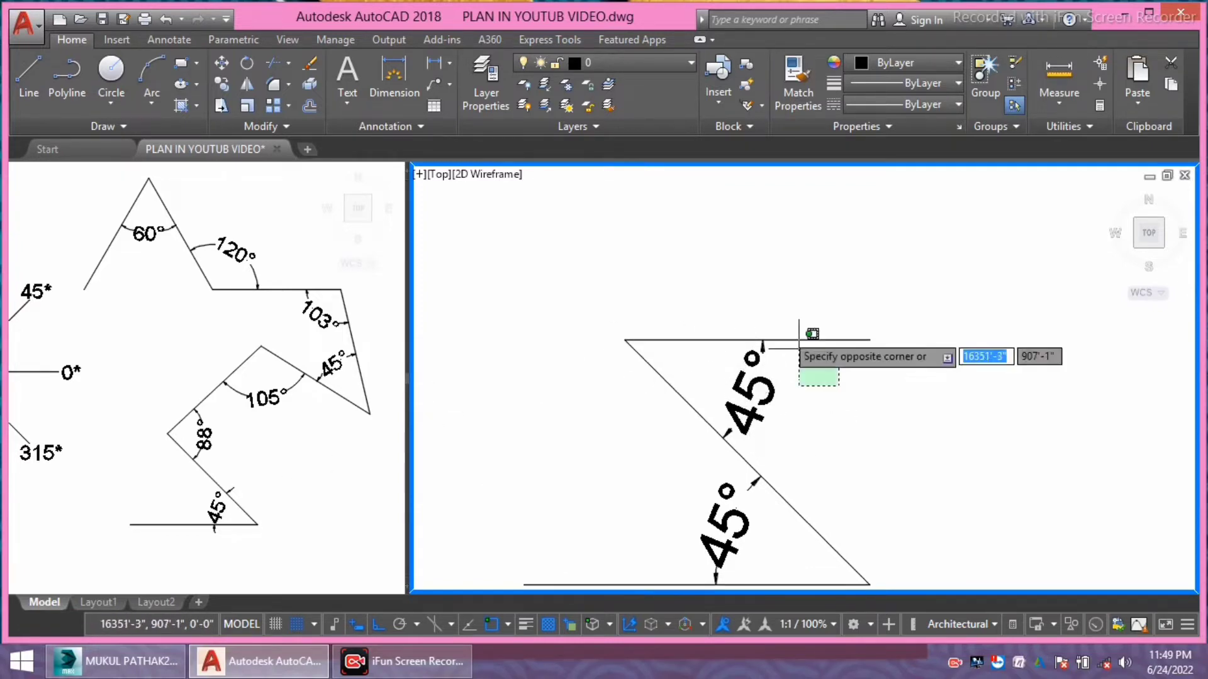
pyautogui.click(741, 300)
pyautogui.press('Delete')
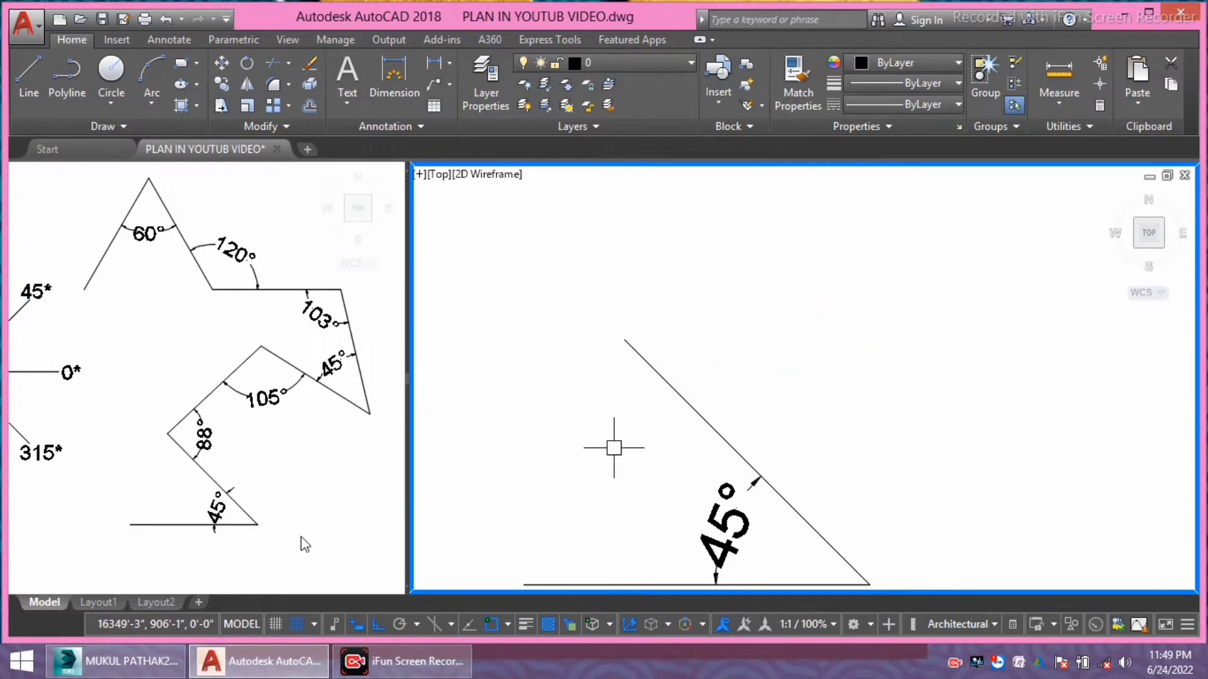
pyautogui.scroll(1, 676, 393)
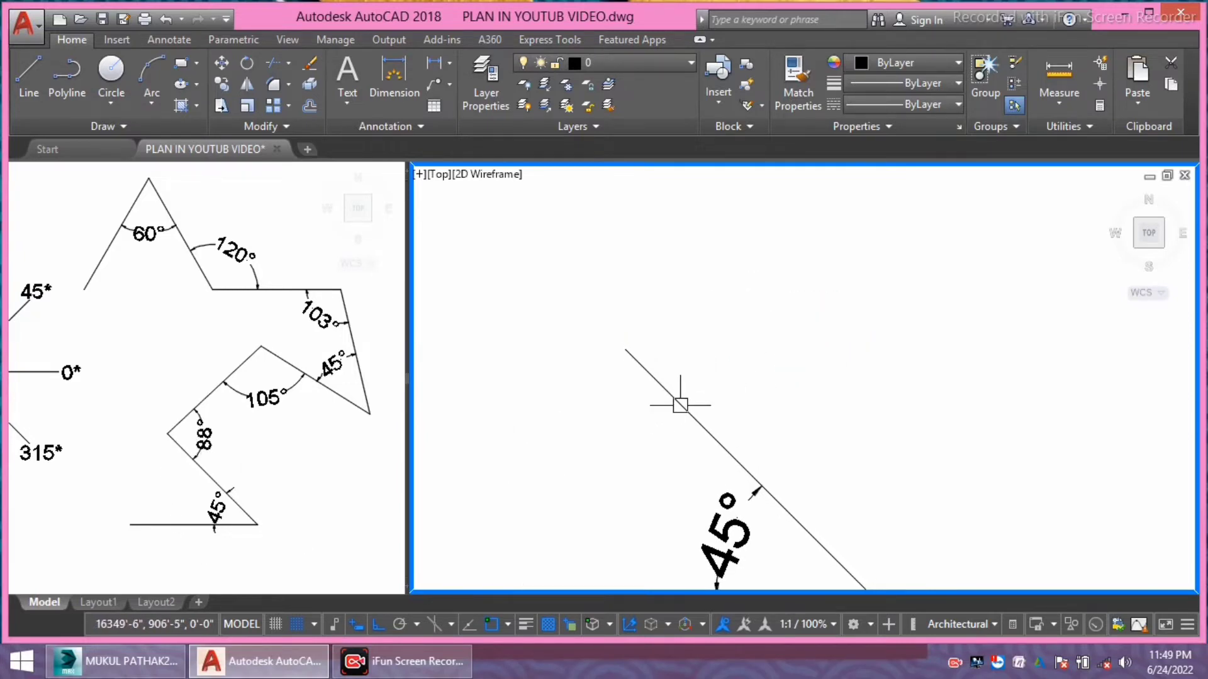
pyautogui.write('l')
pyautogui.press('Return')
# - Draw a 5-foot line at 43° running up-right from the diagonal's top end
pyautogui.press('l')
pyautogui.press('Return')
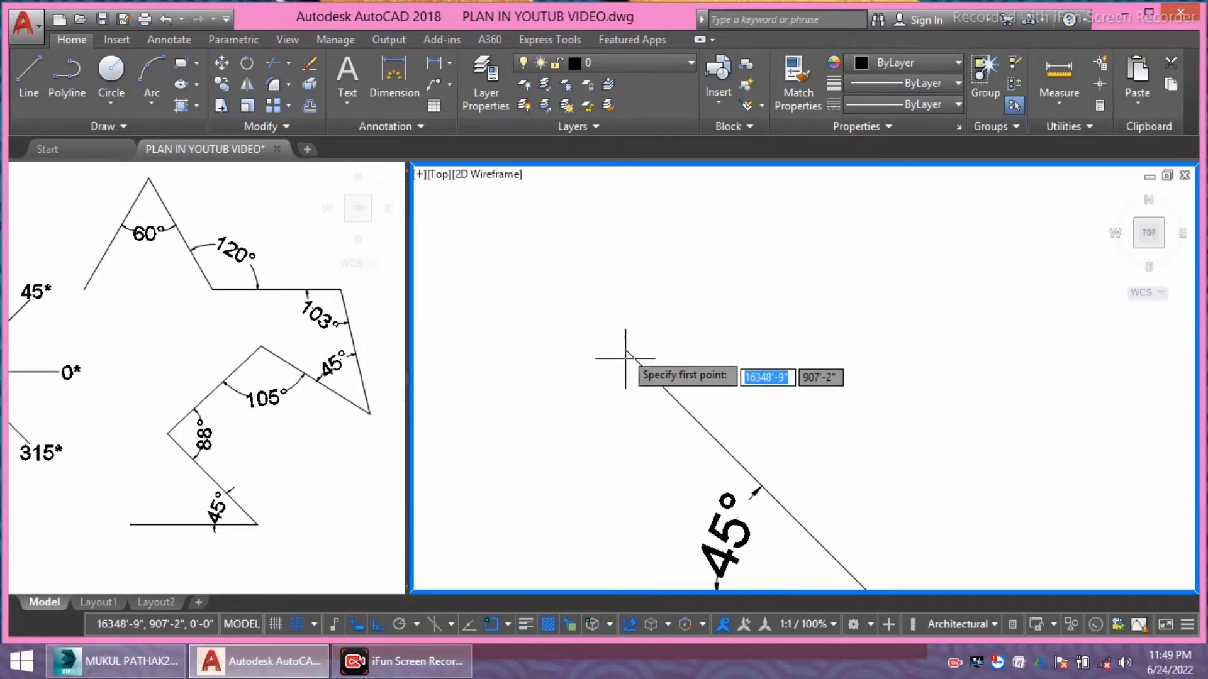
pyautogui.click(625, 350)
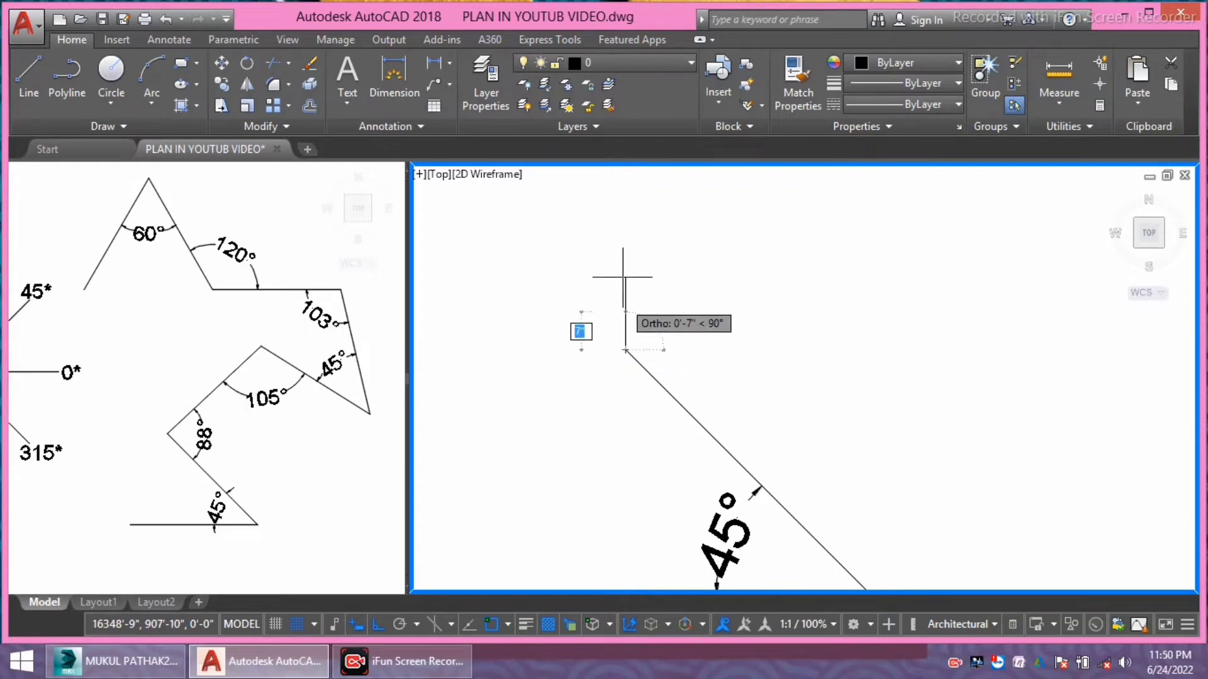
pyautogui.moveTo(627, 211); pyautogui.dragTo(627, 223, button='middle')
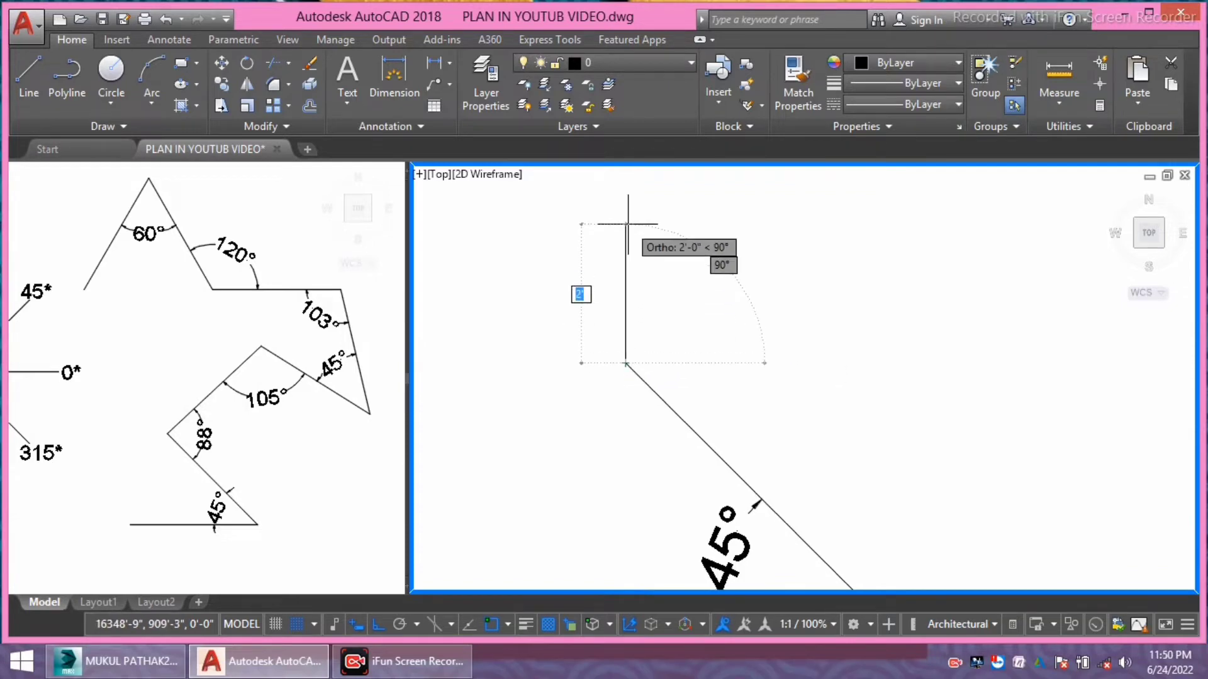
pyautogui.write('5')
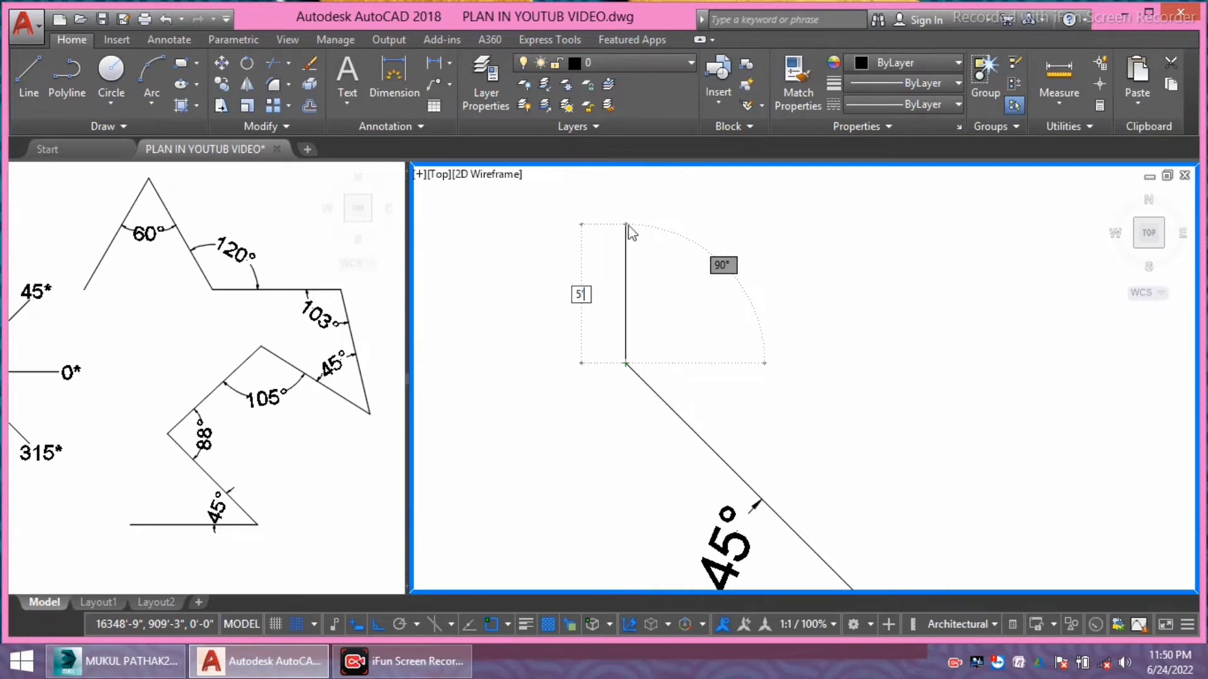
pyautogui.press('Tab')
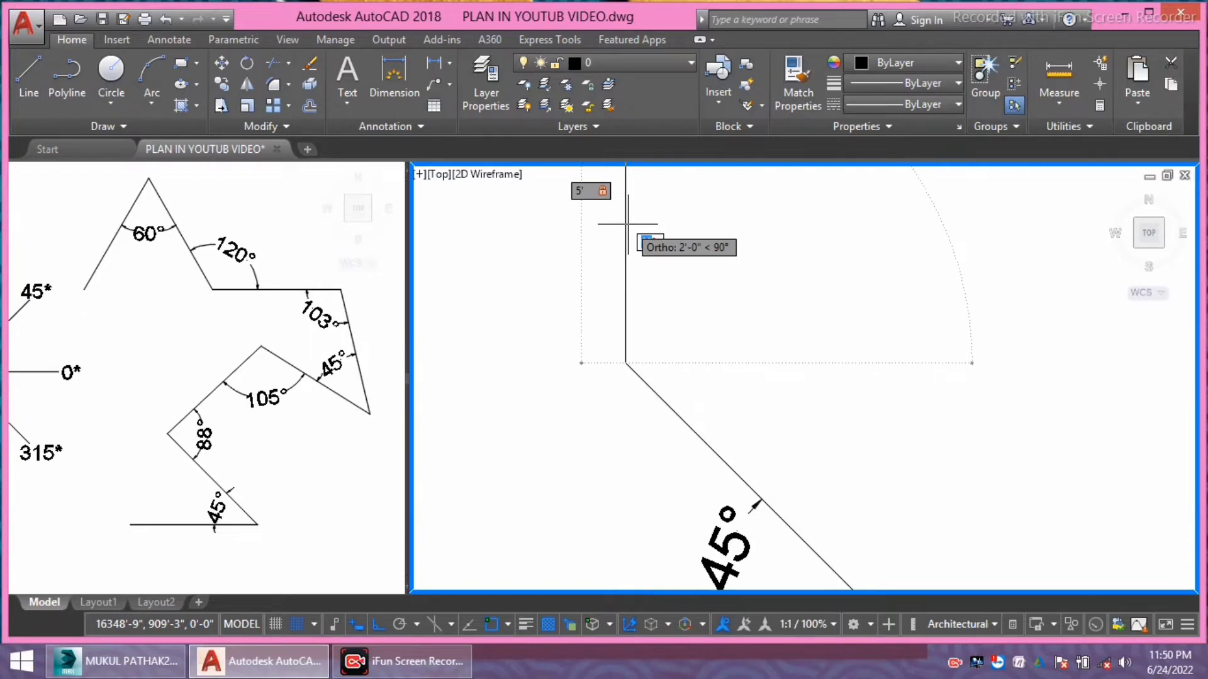
pyautogui.write('43')
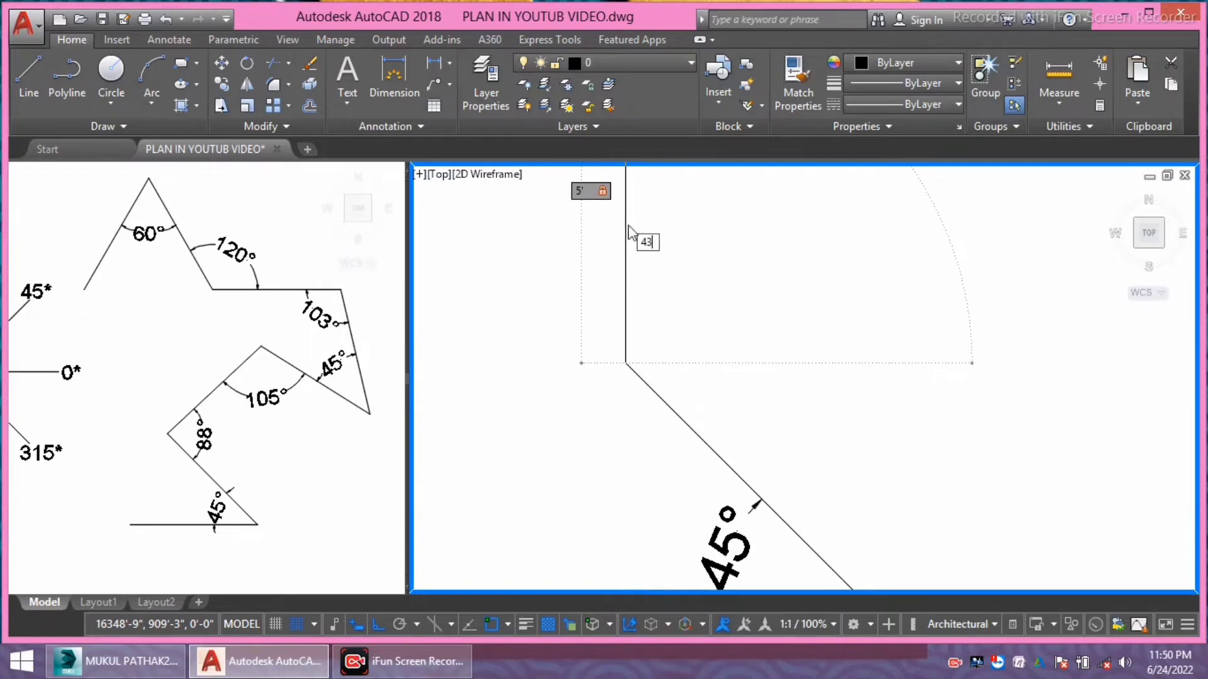
pyautogui.press('Return')
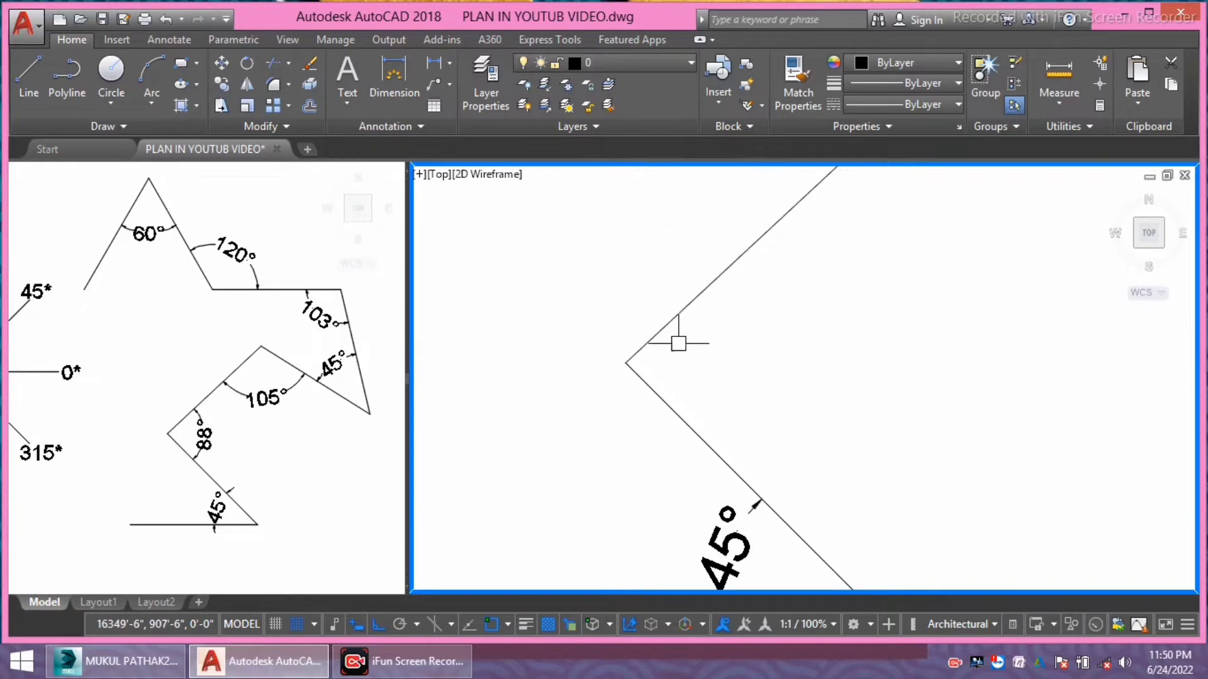
pyautogui.scroll(-2, 678, 344)
pyautogui.moveTo(722, 397); pyautogui.dragTo(727, 369, button='middle')
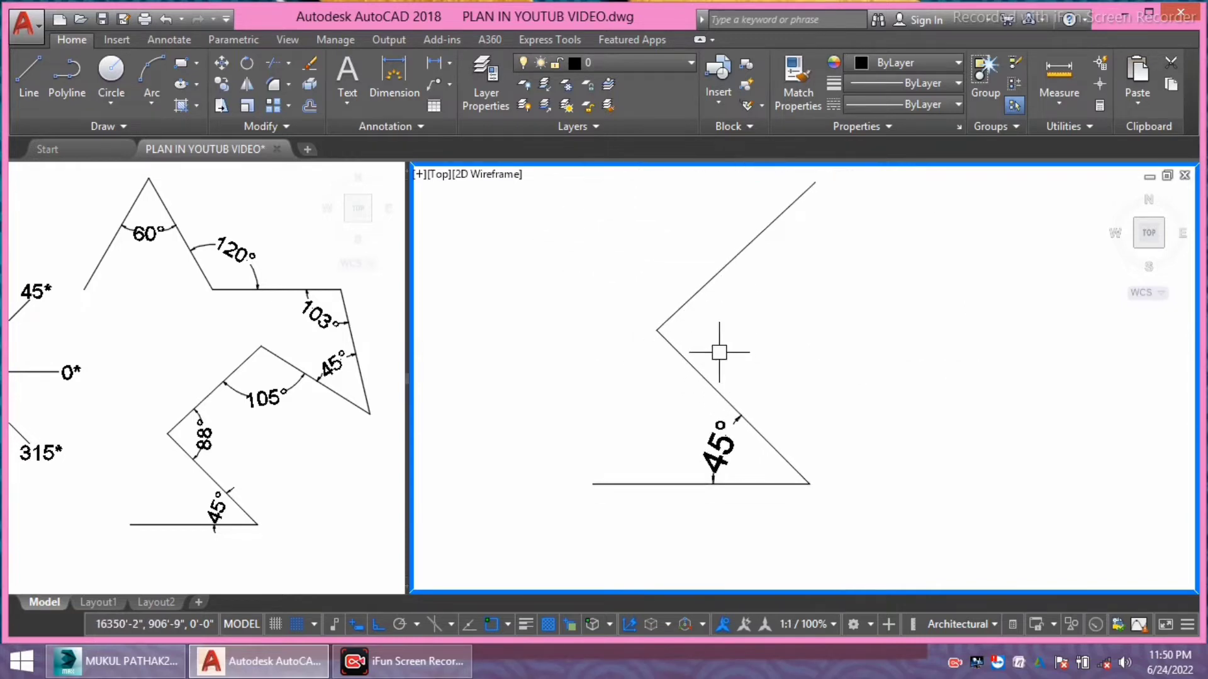
# - Dimension the 88° angle between the new 43° line and the 135° diagonal
pyautogui.write('D')
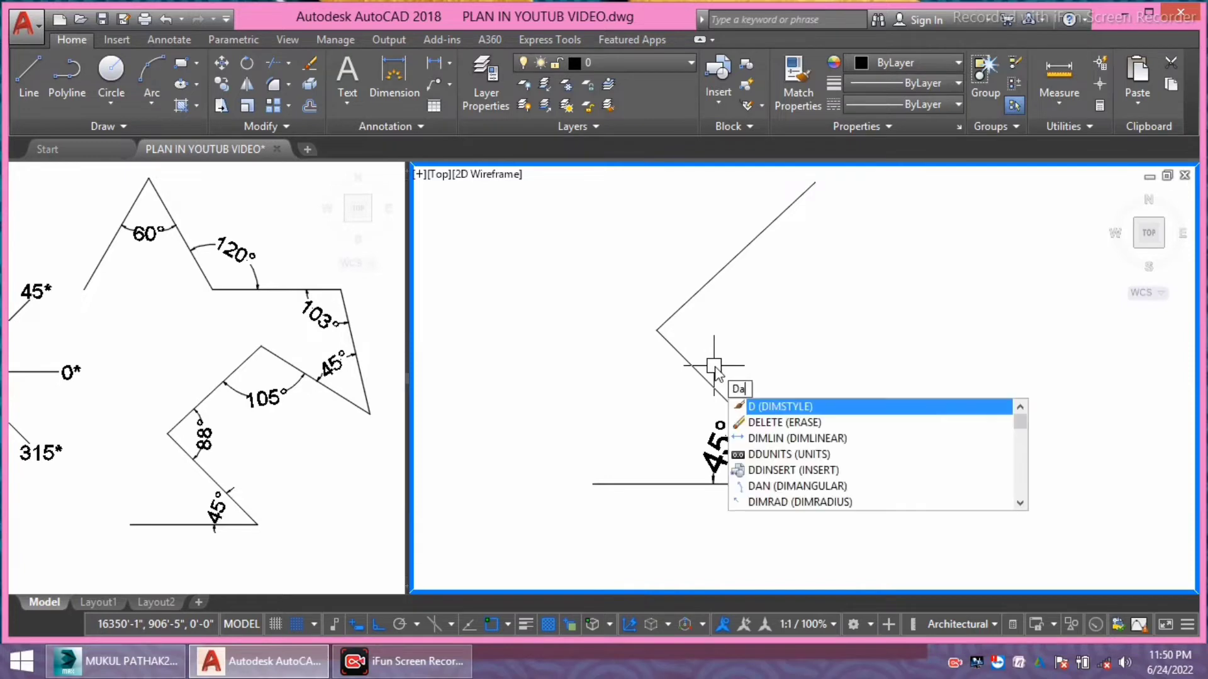
pyautogui.write('AN')
pyautogui.press('Return')
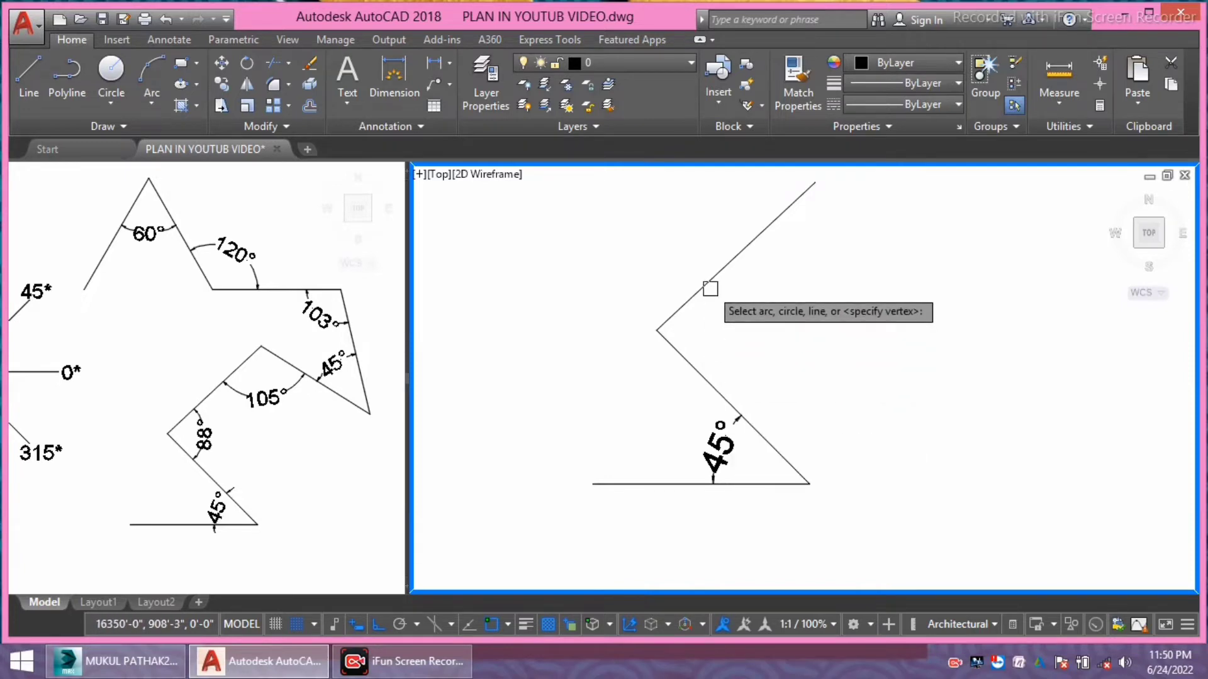
pyautogui.click(712, 287)
pyautogui.click(710, 381)
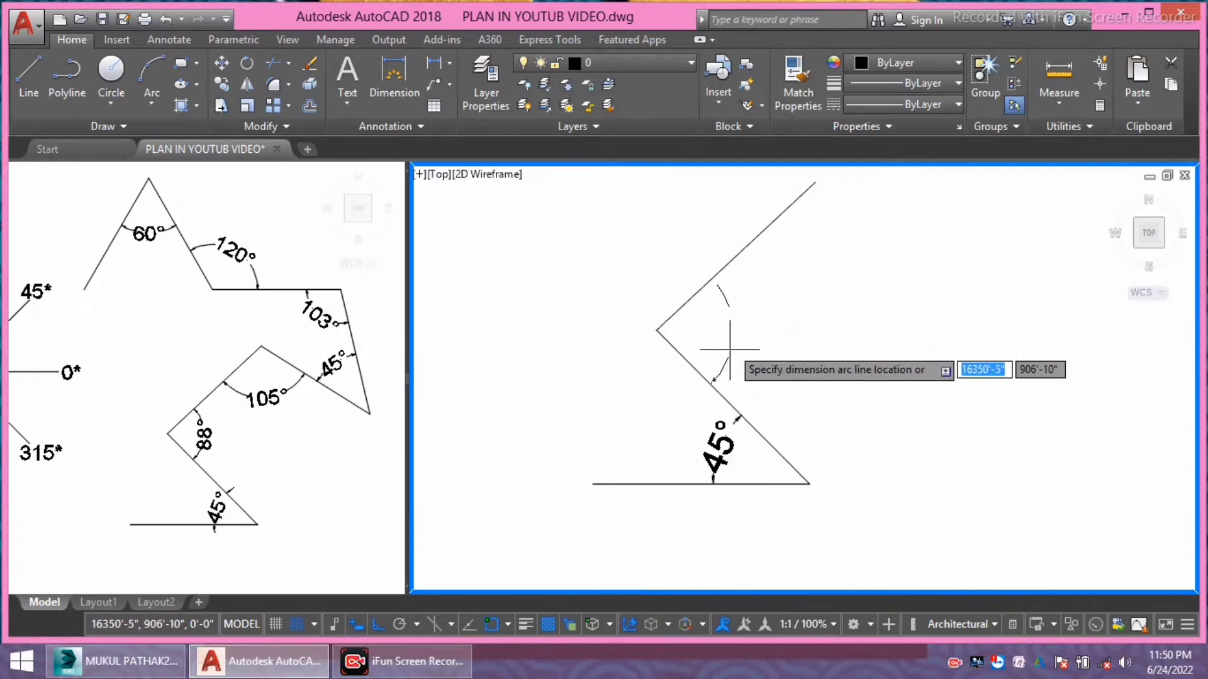
pyautogui.click(748, 320)
pyautogui.moveTo(809, 351)
pyautogui.mouseDown(button='middle')
pyautogui.moveTo(752, 361)
pyautogui.moveTo(759, 378)
pyautogui.mouseUp(button='middle')
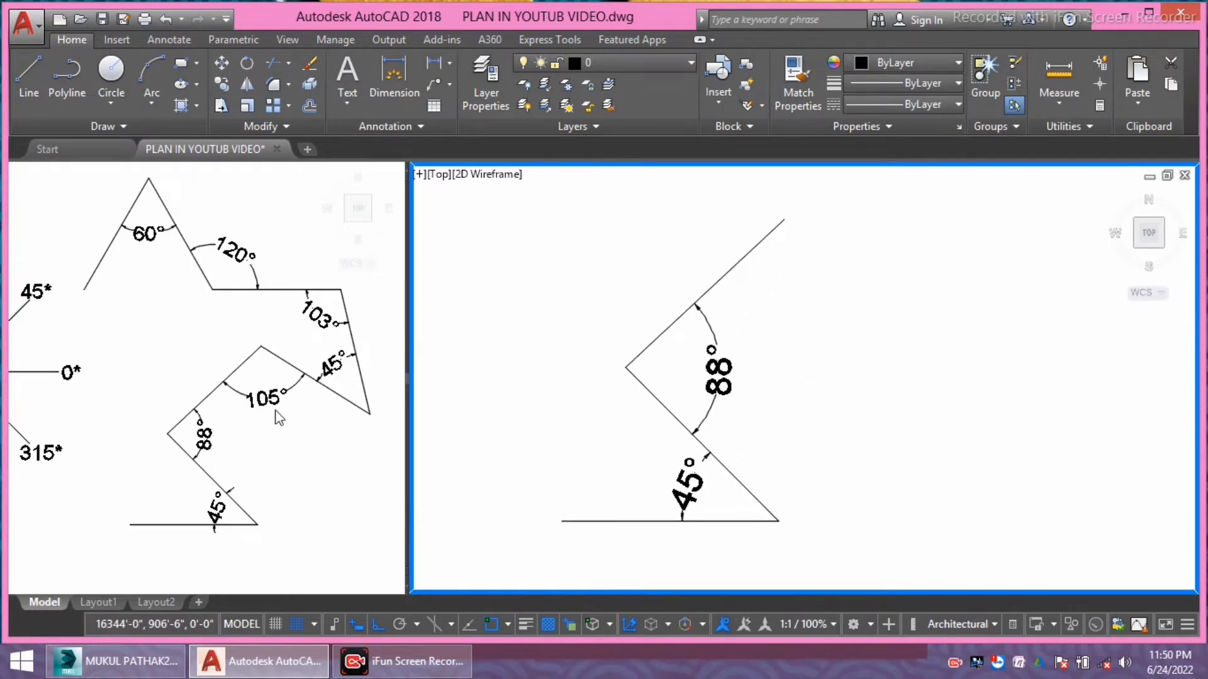
pyautogui.moveTo(787, 412); pyautogui.dragTo(774, 429, button='middle')
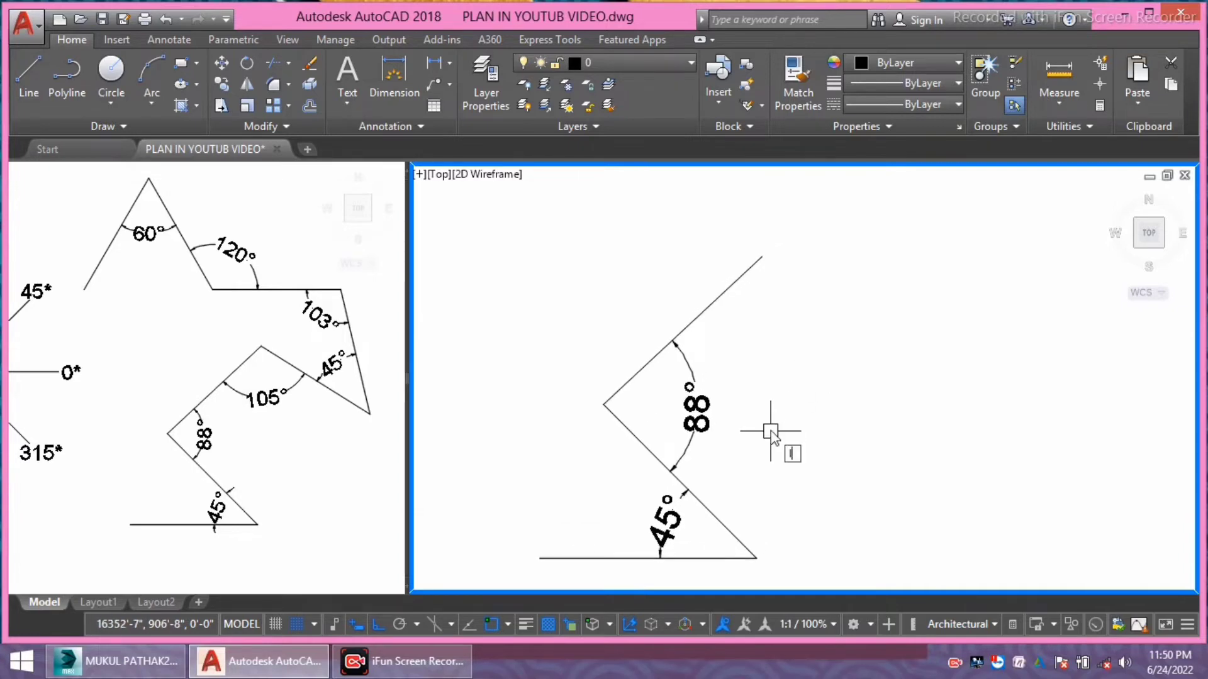
pyautogui.write('4')
# - Draw a vertical line straight down from the upper diagonal's top end
pyautogui.press('Return')
pyautogui.click(761, 258)
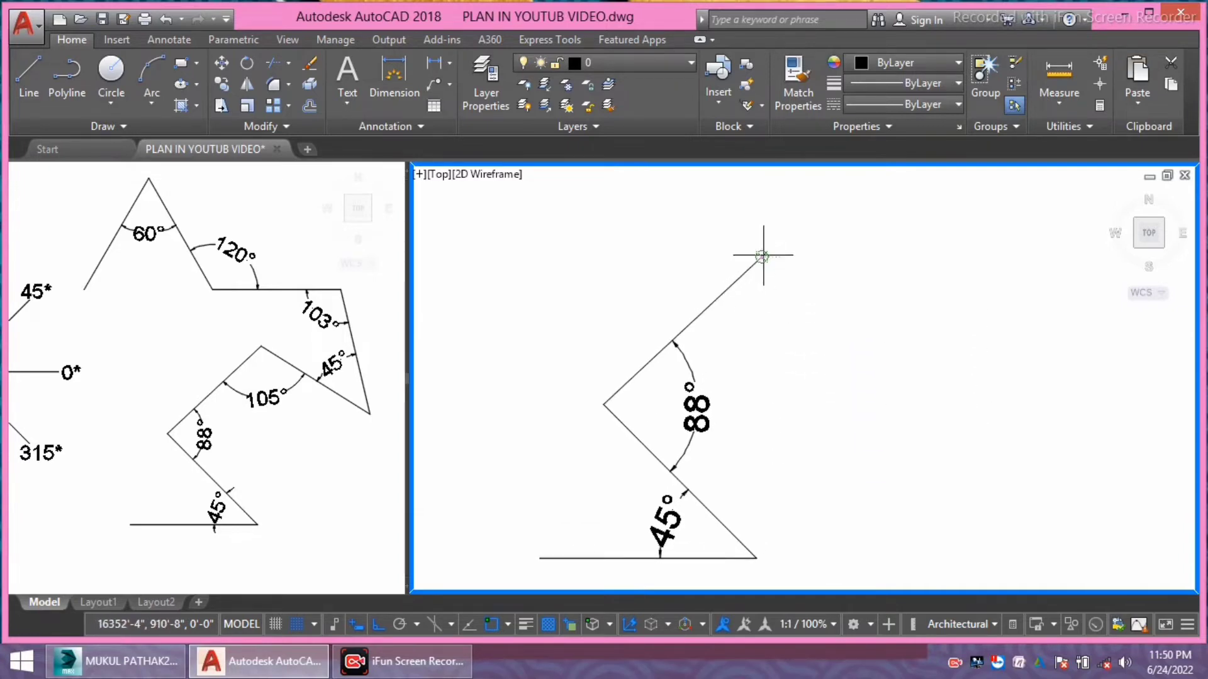
pyautogui.click(764, 395)
pyautogui.press('Return')
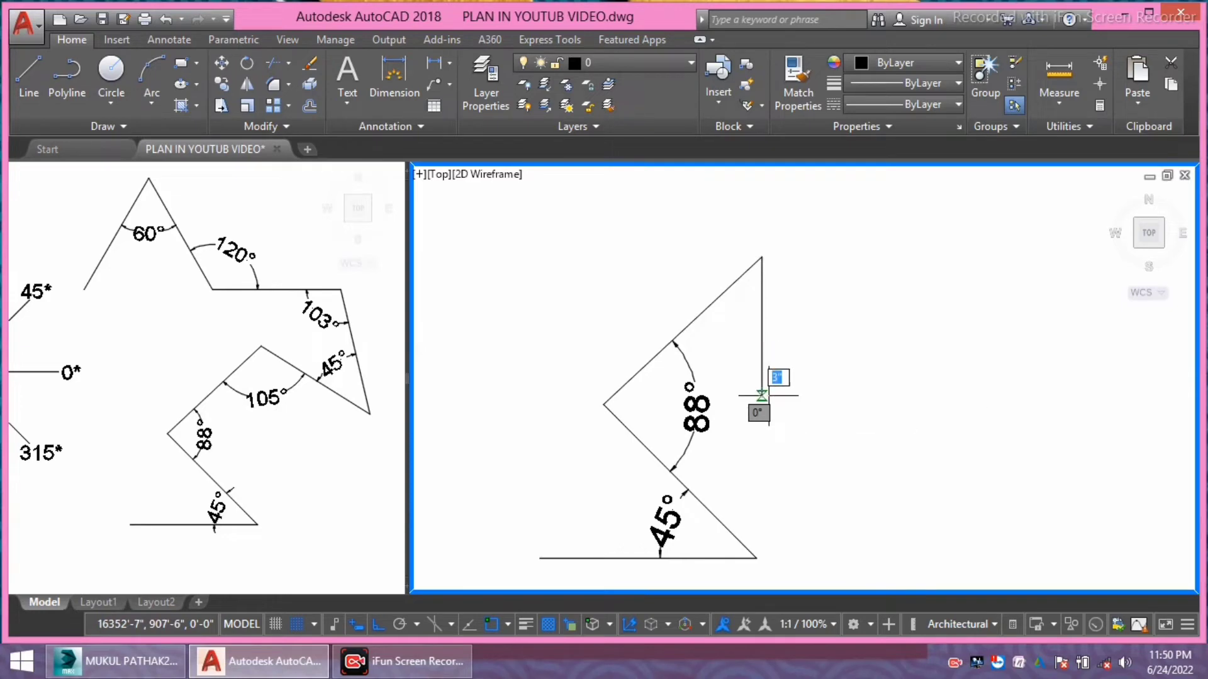
pyautogui.moveTo(763, 381); pyautogui.dragTo(739, 390, button='middle')
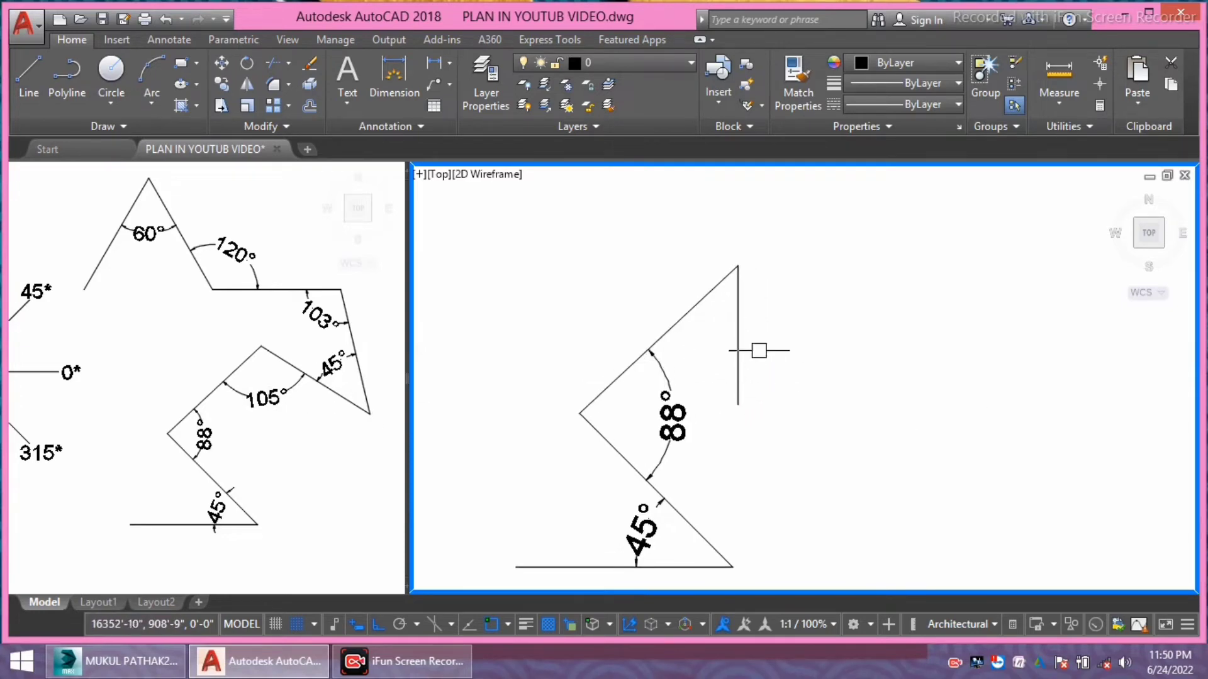
pyautogui.moveTo(760, 351); pyautogui.dragTo(758, 364, button='middle')
# - Dimension the 47° angle between the upper diagonal and the vertical line
pyautogui.write('an')
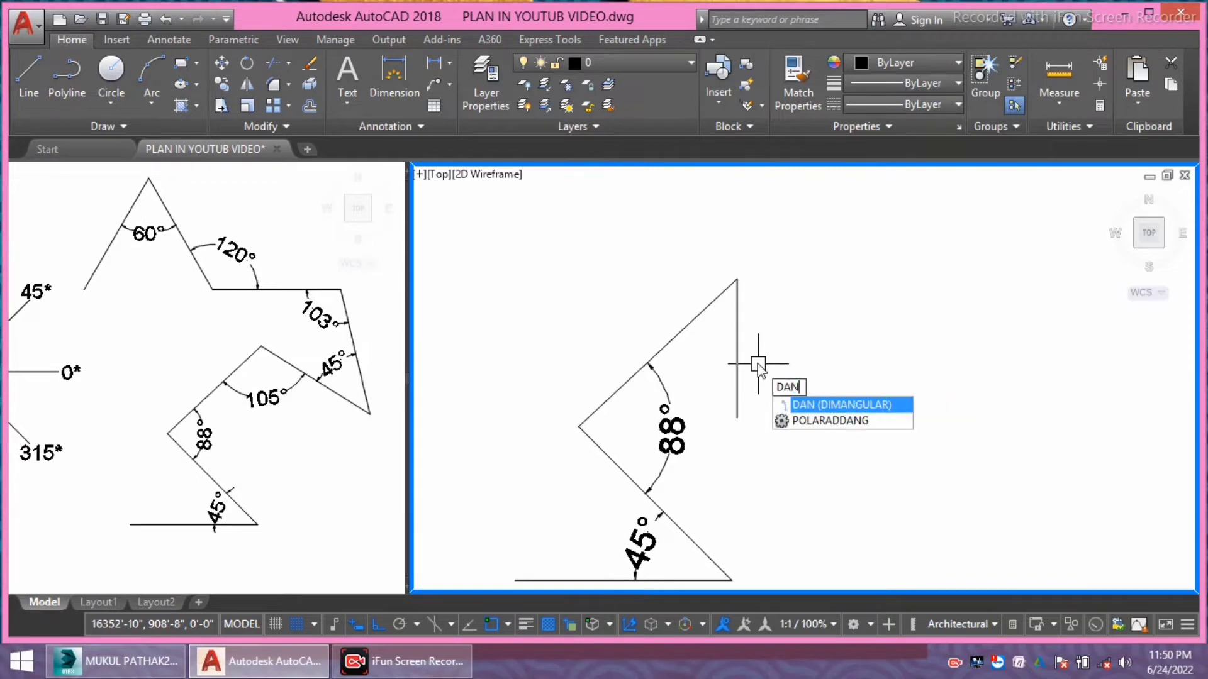
pyautogui.press('Return')
pyautogui.click(686, 325)
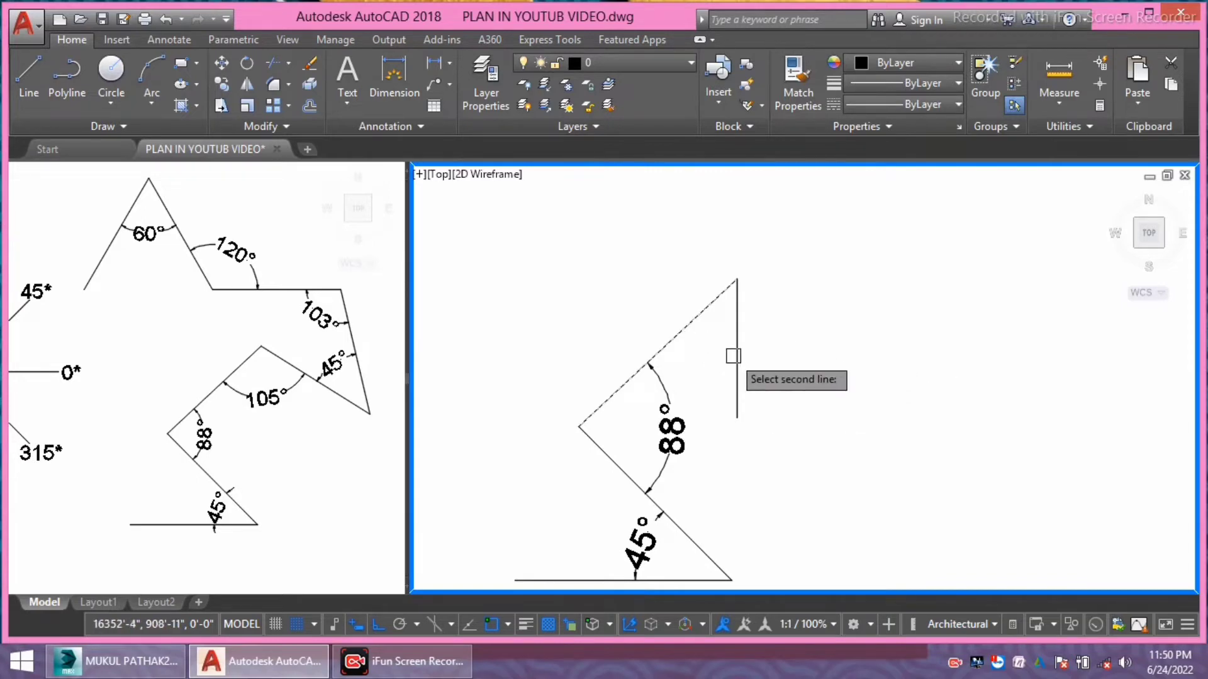
pyautogui.click(737, 351)
pyautogui.scroll(2, 713, 355)
pyautogui.click(714, 355)
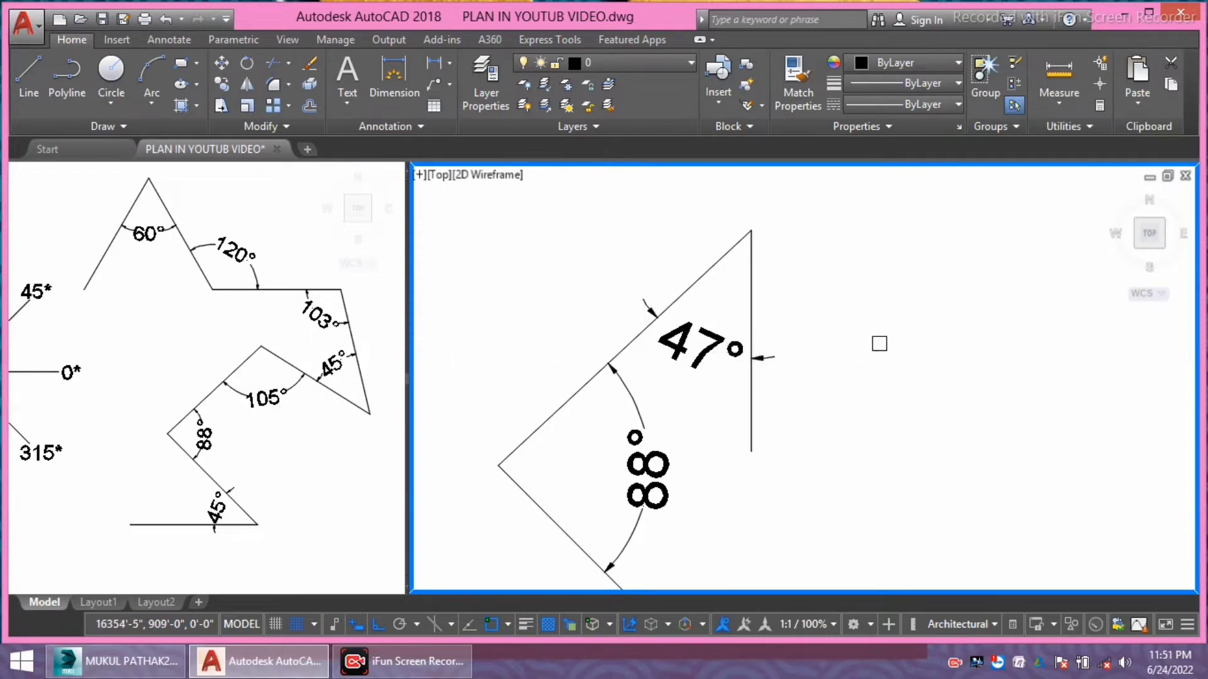
# - Delete the vertical line and its 47° dimension using a crossing selection
pyautogui.click(782, 322)
pyautogui.click(700, 380)
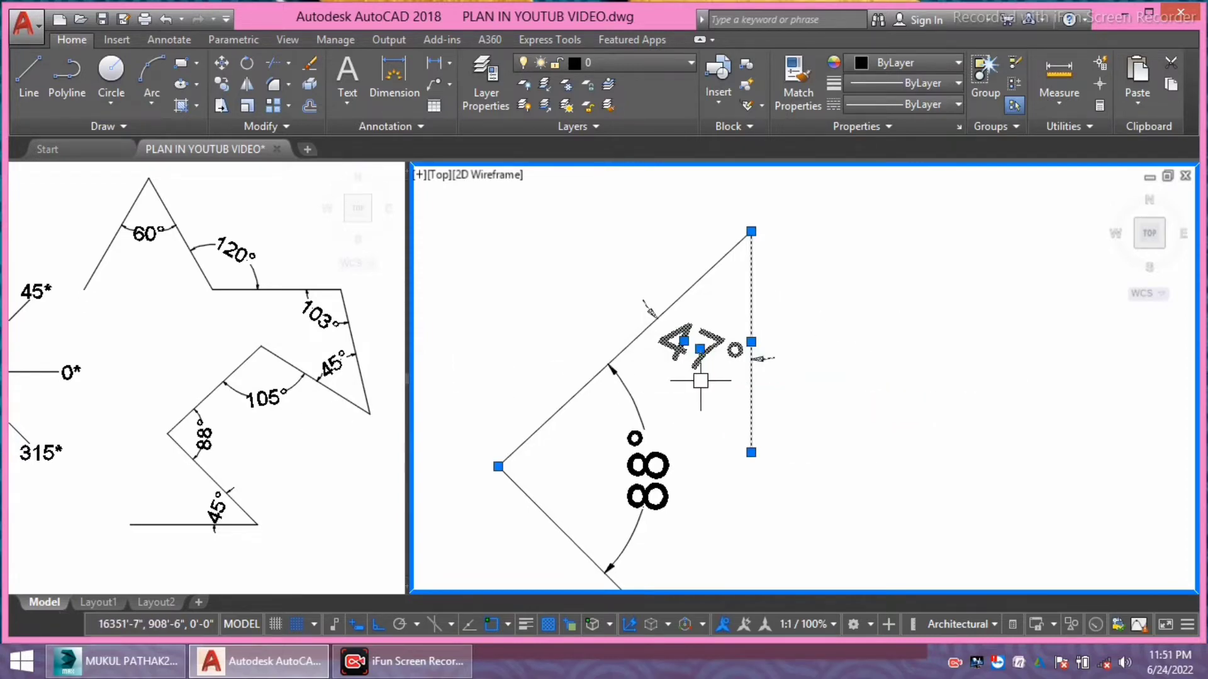
pyautogui.press('Delete')
pyautogui.moveTo(712, 372); pyautogui.dragTo(725, 311, button='middle')
pyautogui.scroll(-2, 715, 374)
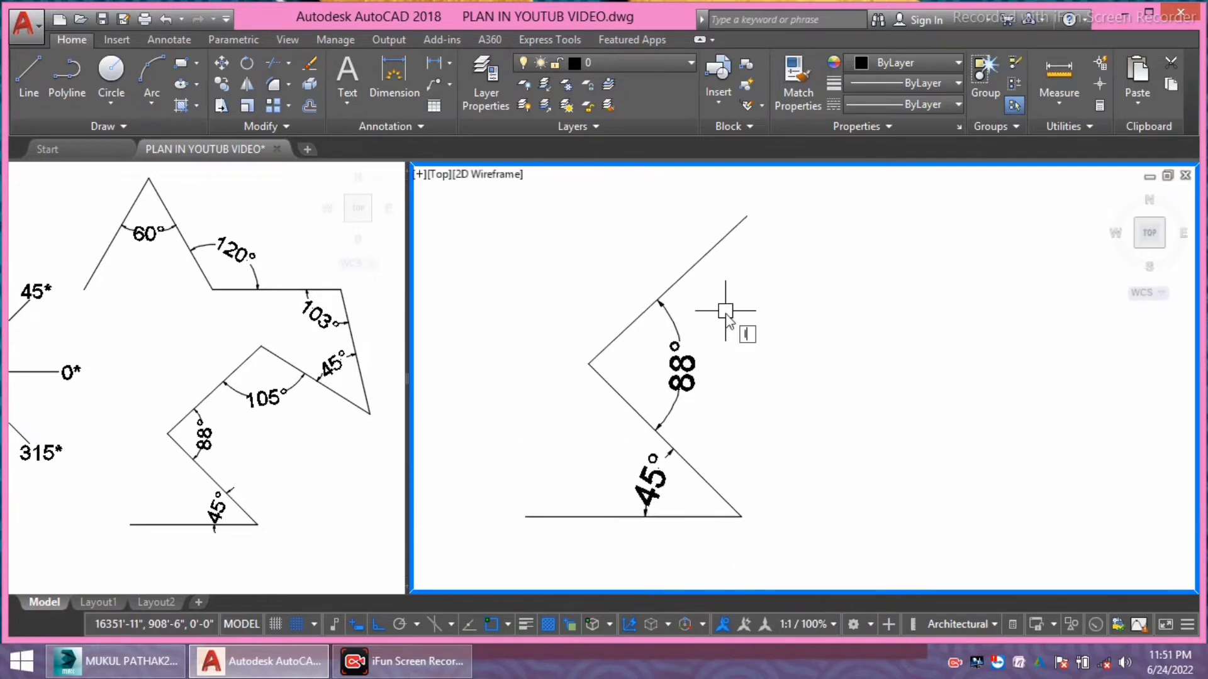
pyautogui.write('l')
pyautogui.press('Return')
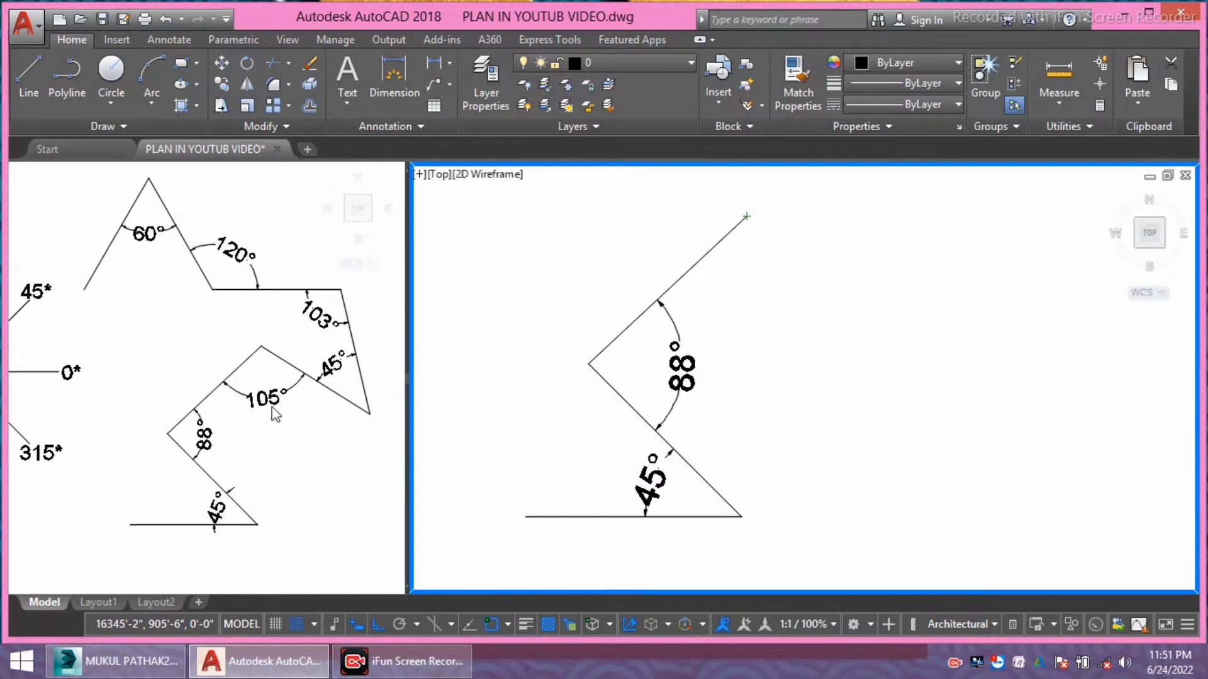
pyautogui.moveTo(743, 340); pyautogui.dragTo(695, 380, button='middle')
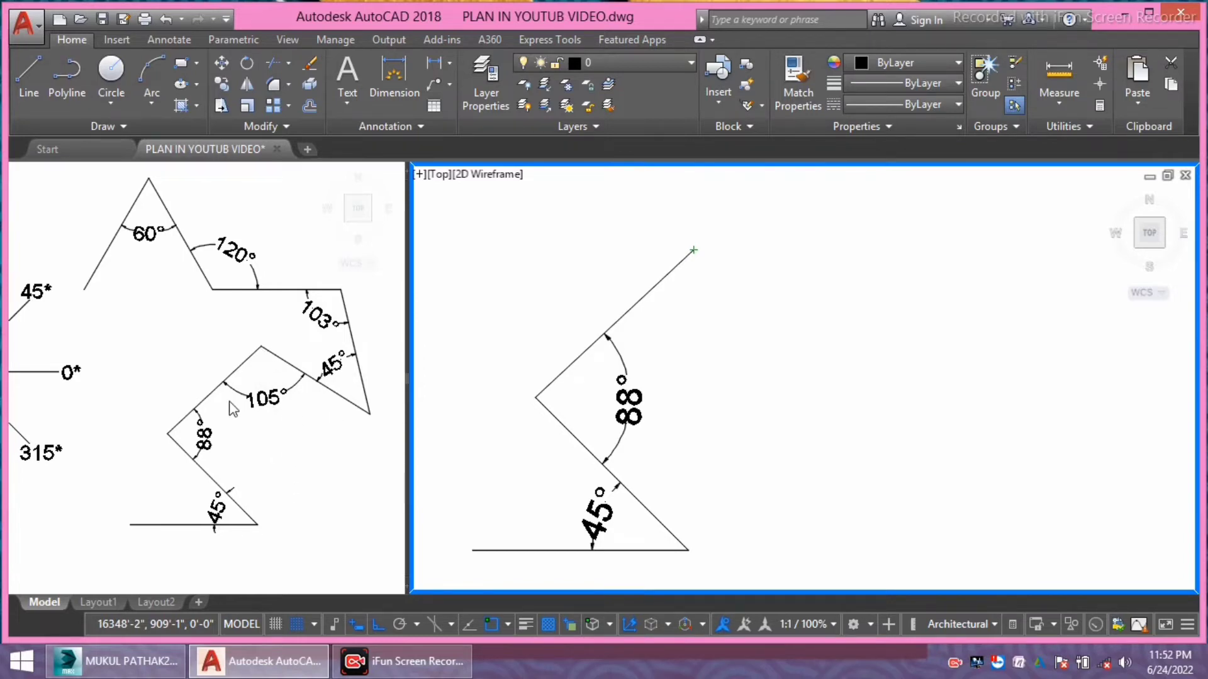
pyautogui.press('l')
pyautogui.press('Return')
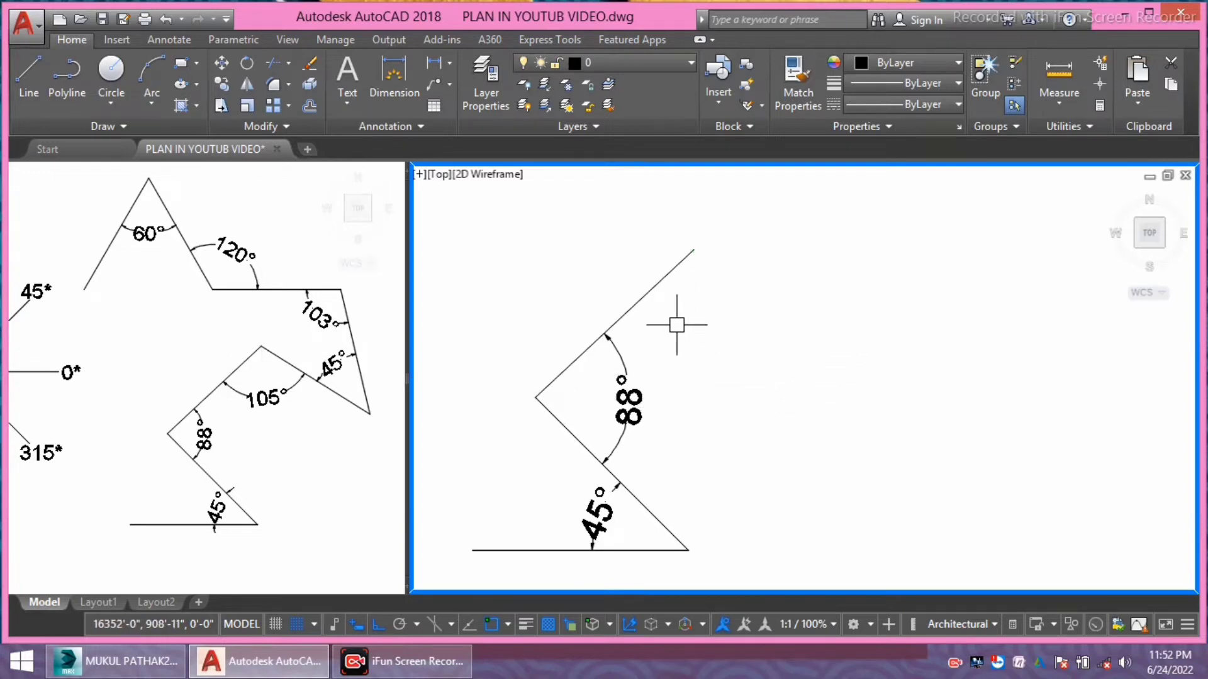
pyautogui.click(693, 250)
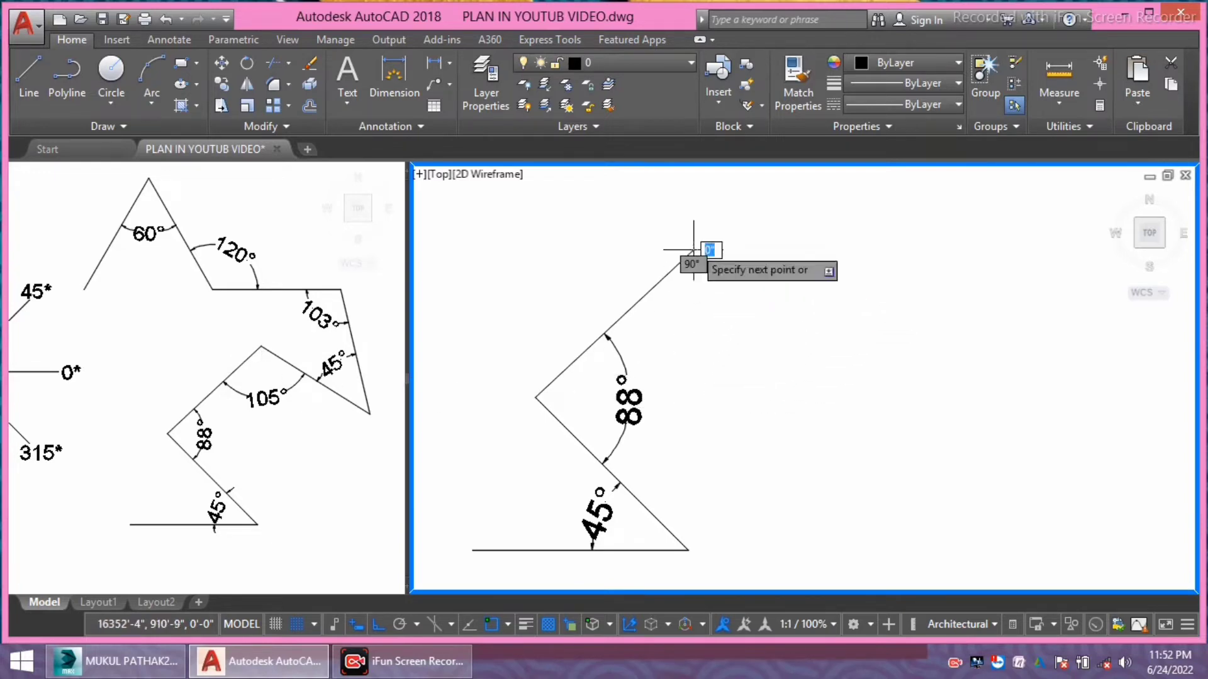
pyautogui.click(688, 405)
pyautogui.press('Return')
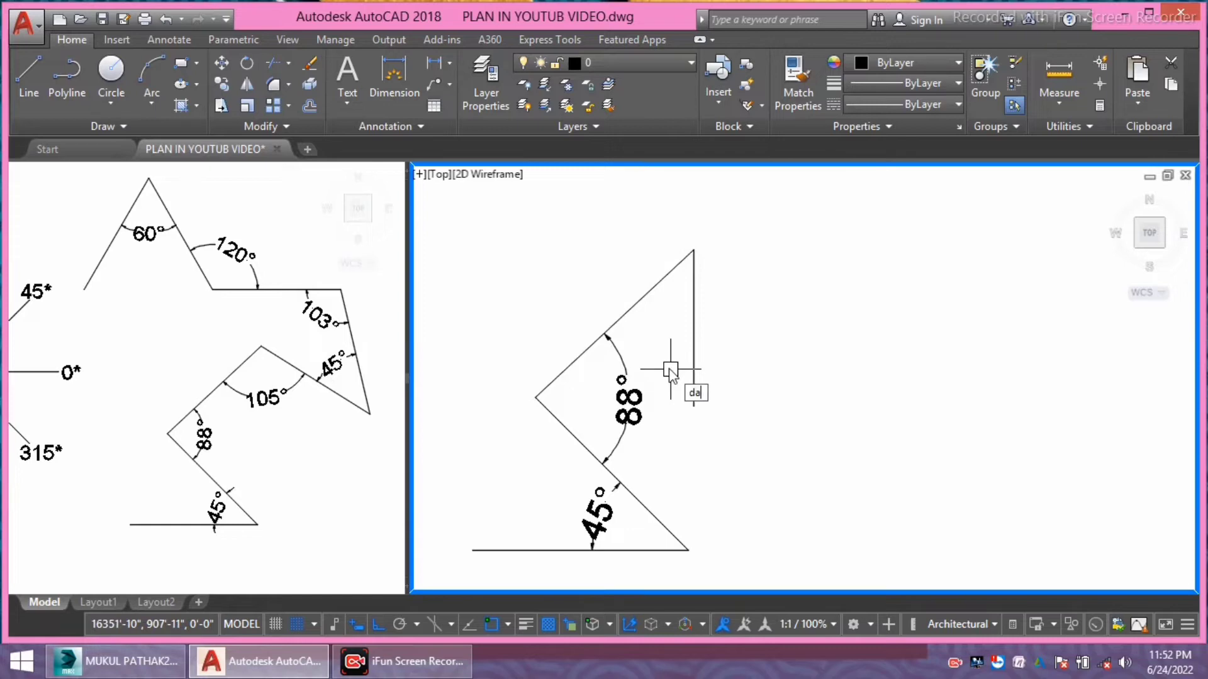
pyautogui.press('Return')
pyautogui.click(637, 304)
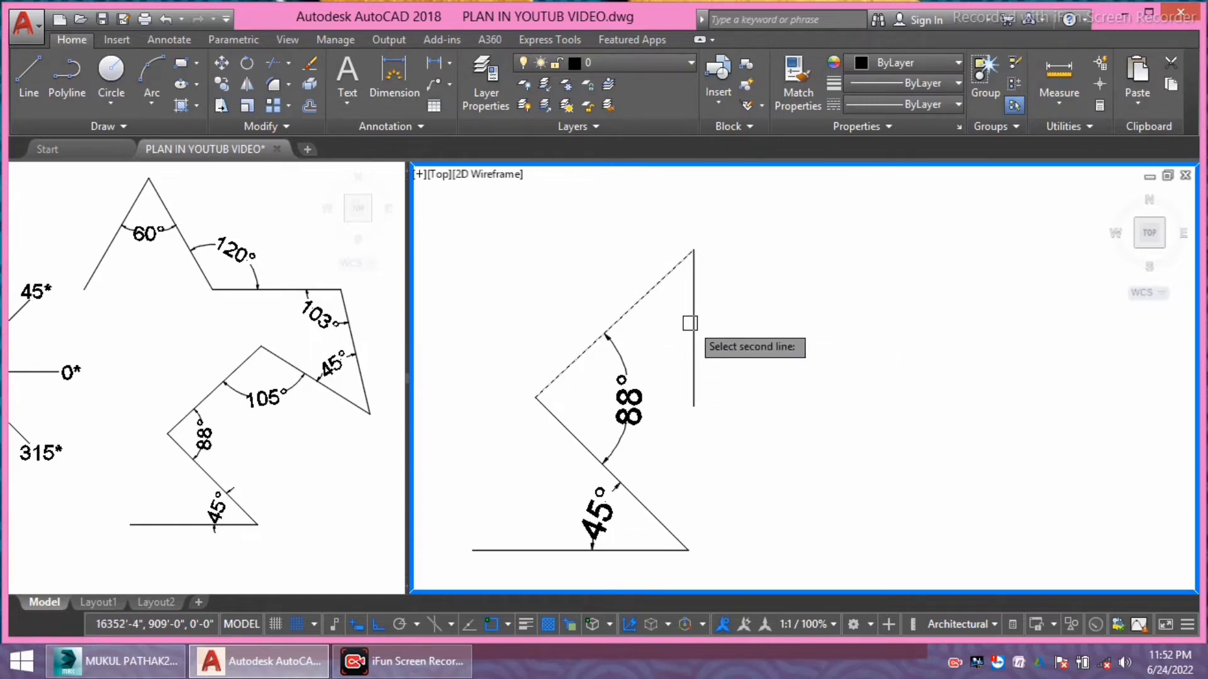
pyautogui.click(690, 323)
pyautogui.click(664, 350)
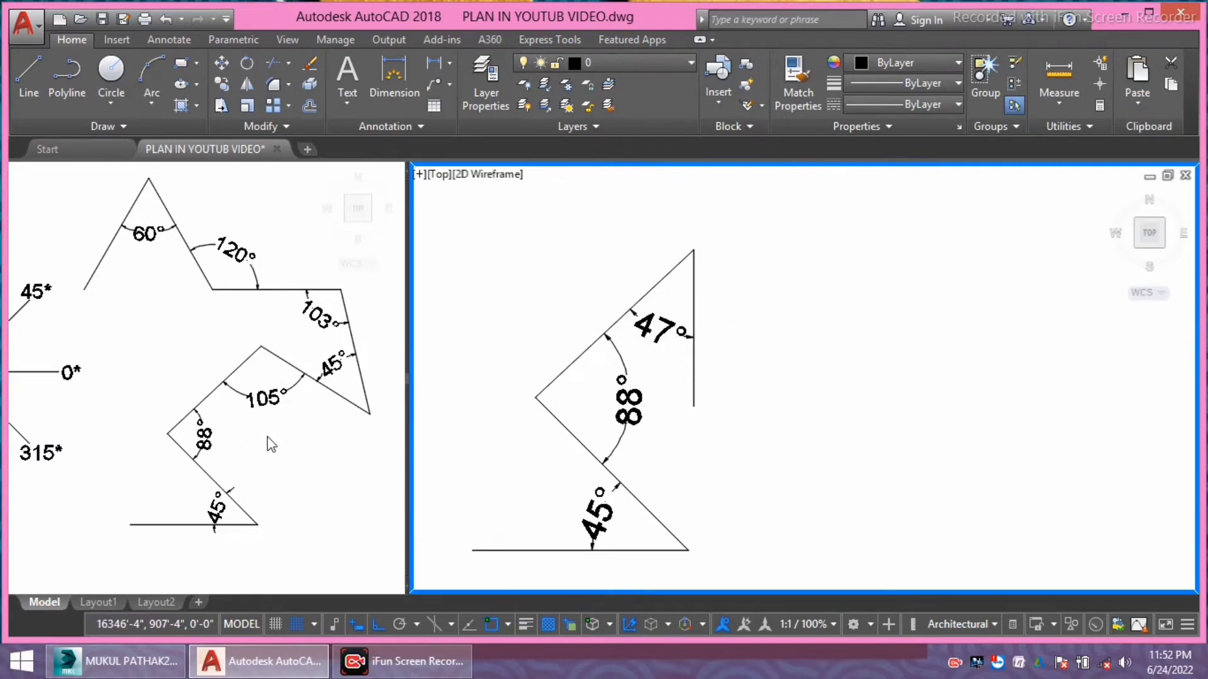
pyautogui.click(774, 337)
pyautogui.click(648, 323)
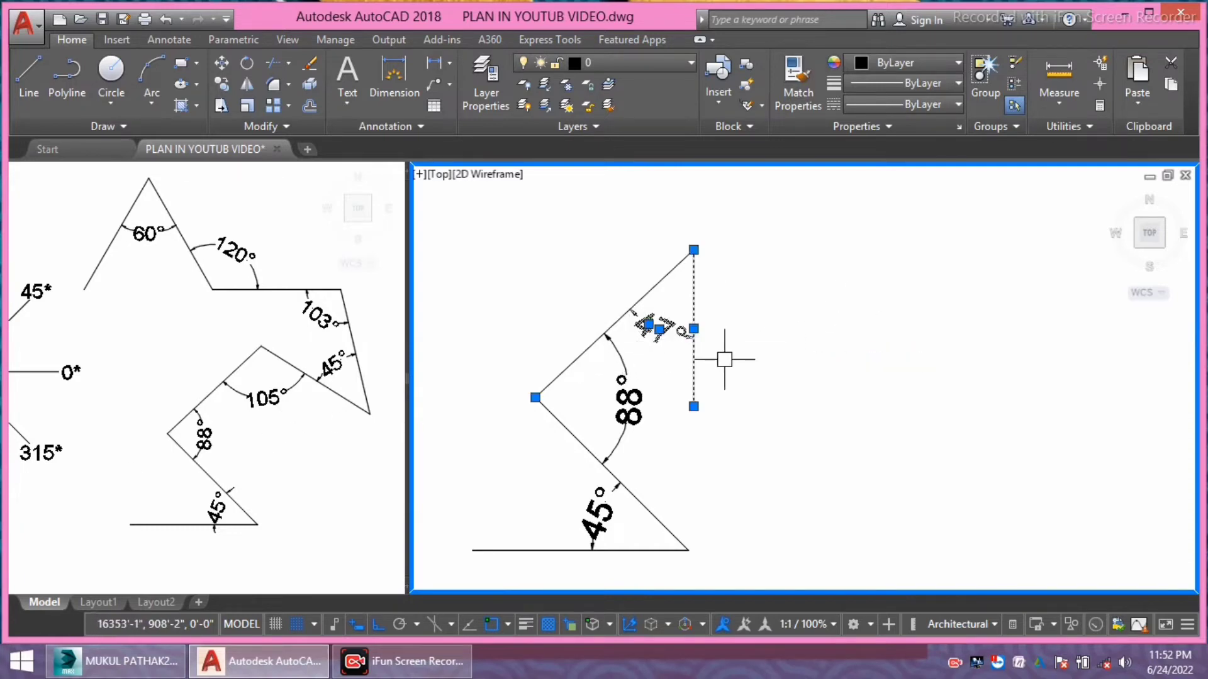
pyautogui.press('Delete')
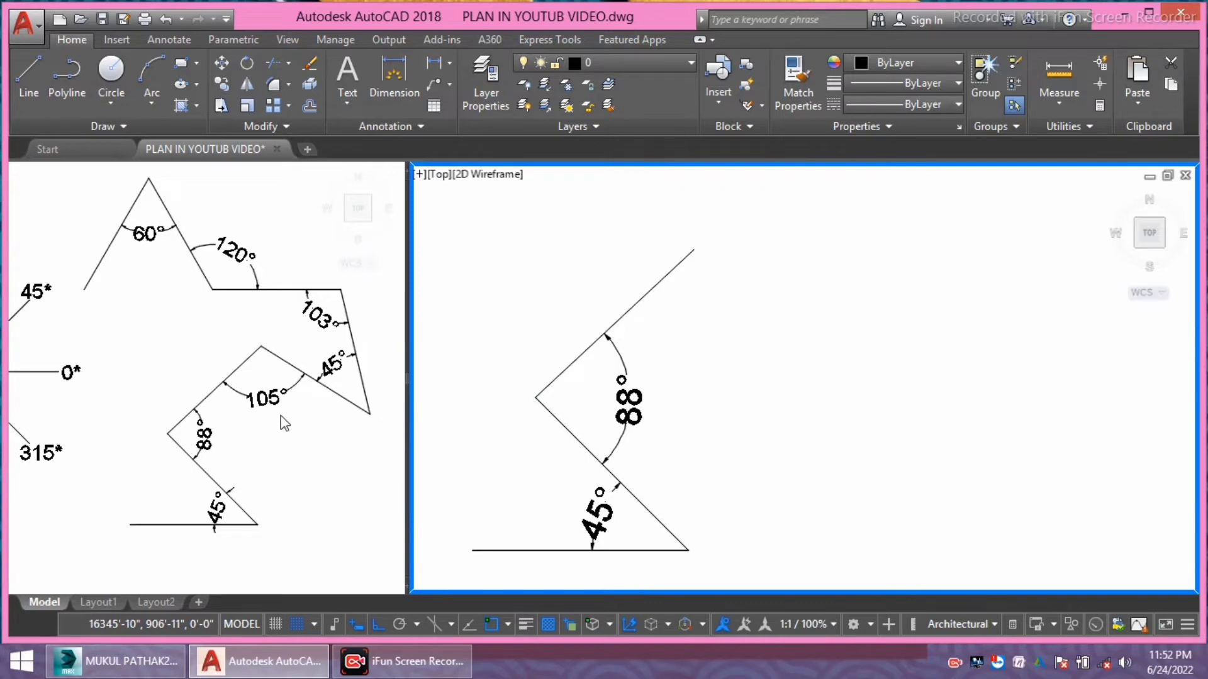
# - Draw a 5' line at 328° from the upper diagonal's top endpoint
pyautogui.write('l')
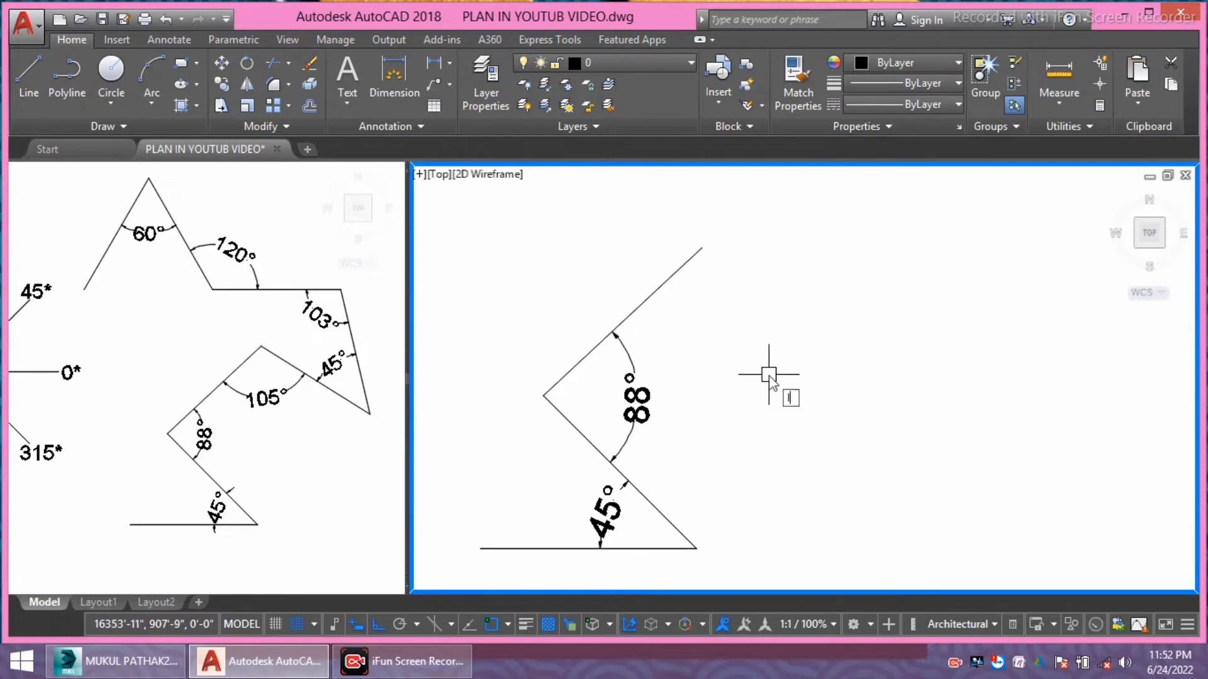
pyautogui.press('Return')
pyautogui.click(701, 248)
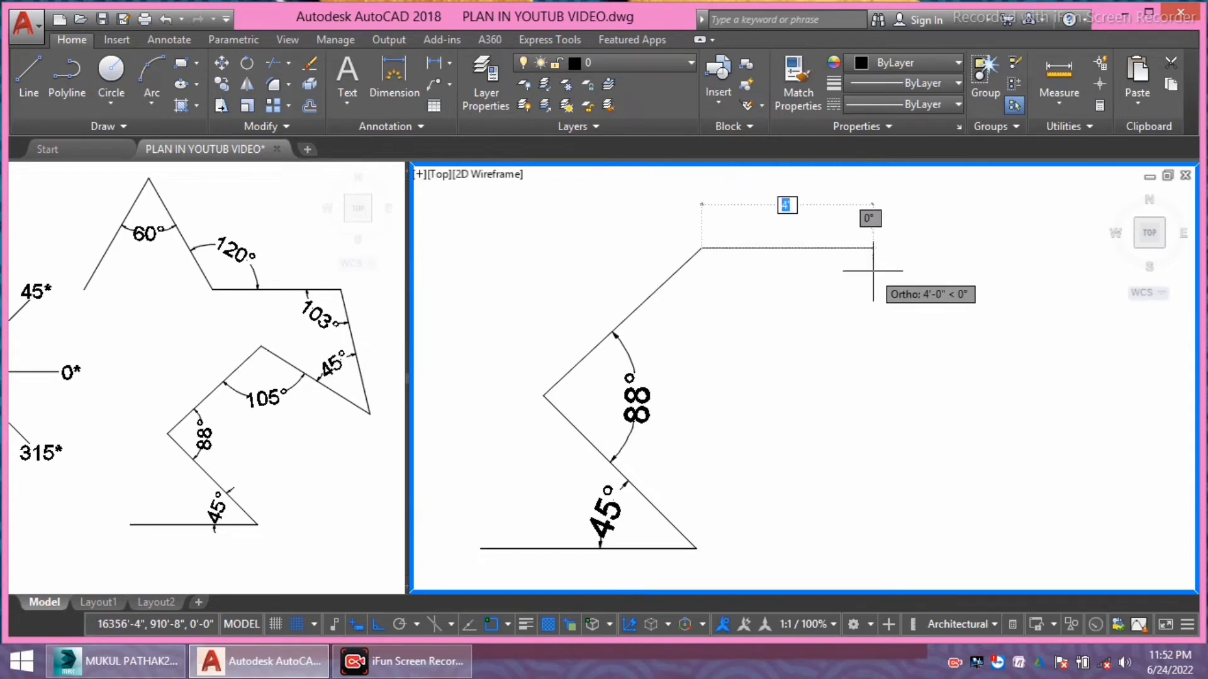
pyautogui.write('5')
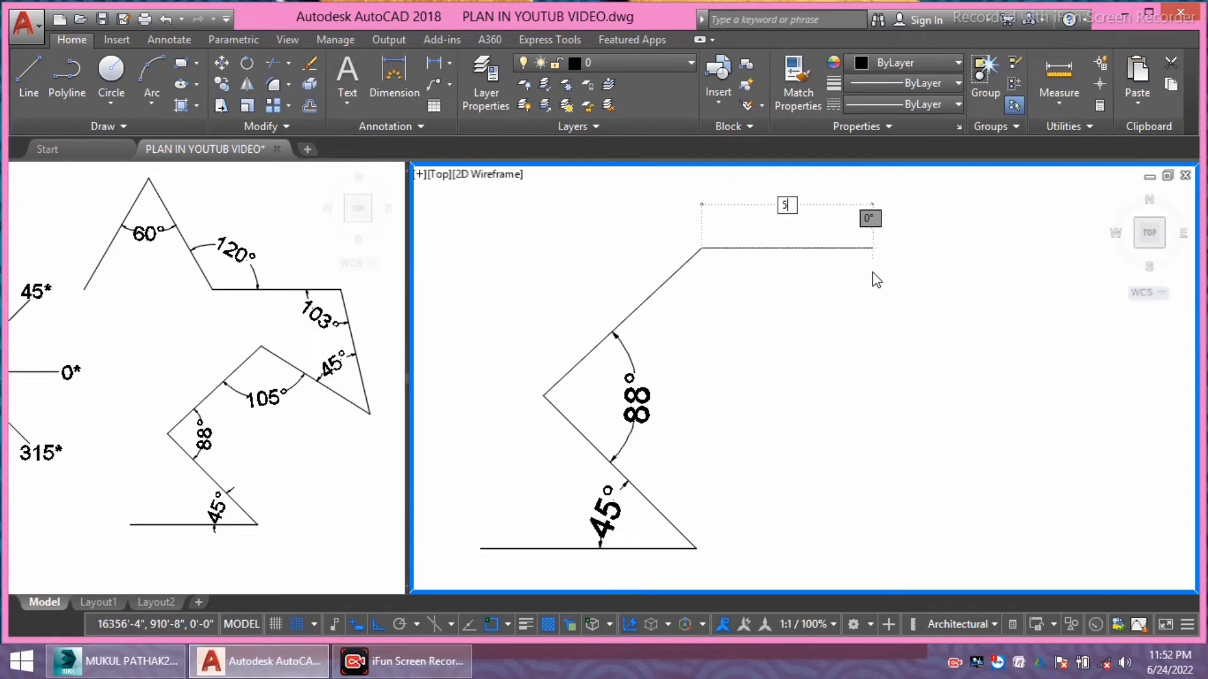
pyautogui.press('Tab')
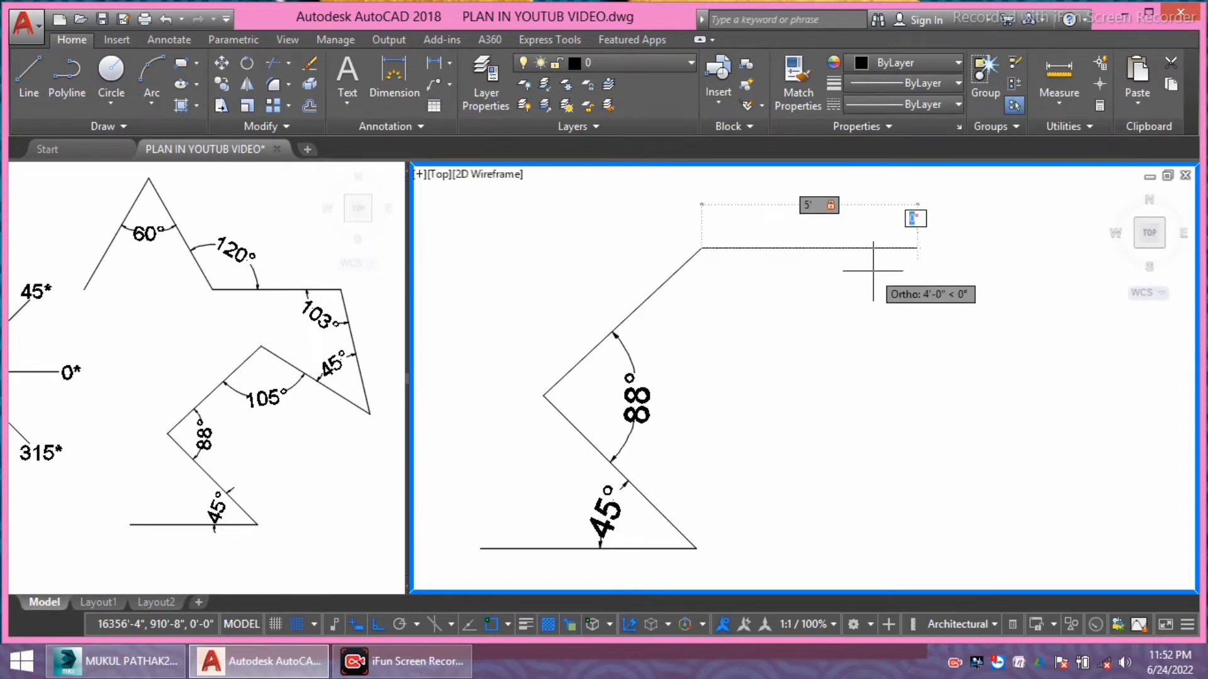
pyautogui.write('328')
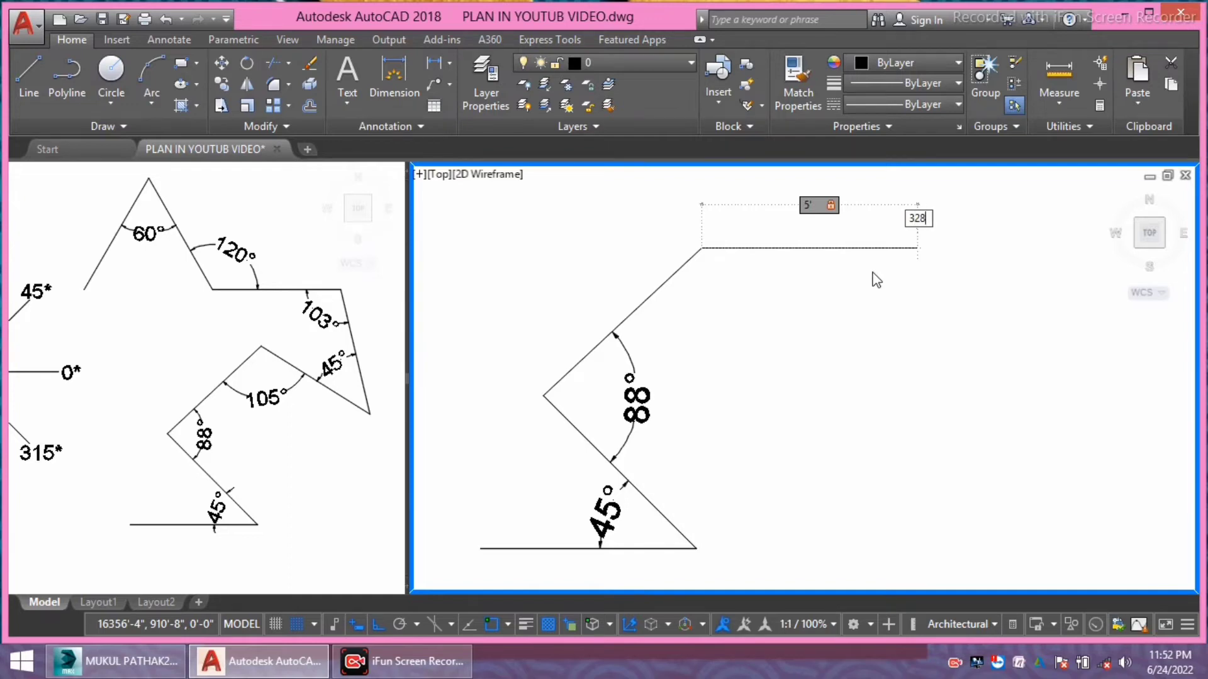
pyautogui.press('Return')
pyautogui.press('Return')
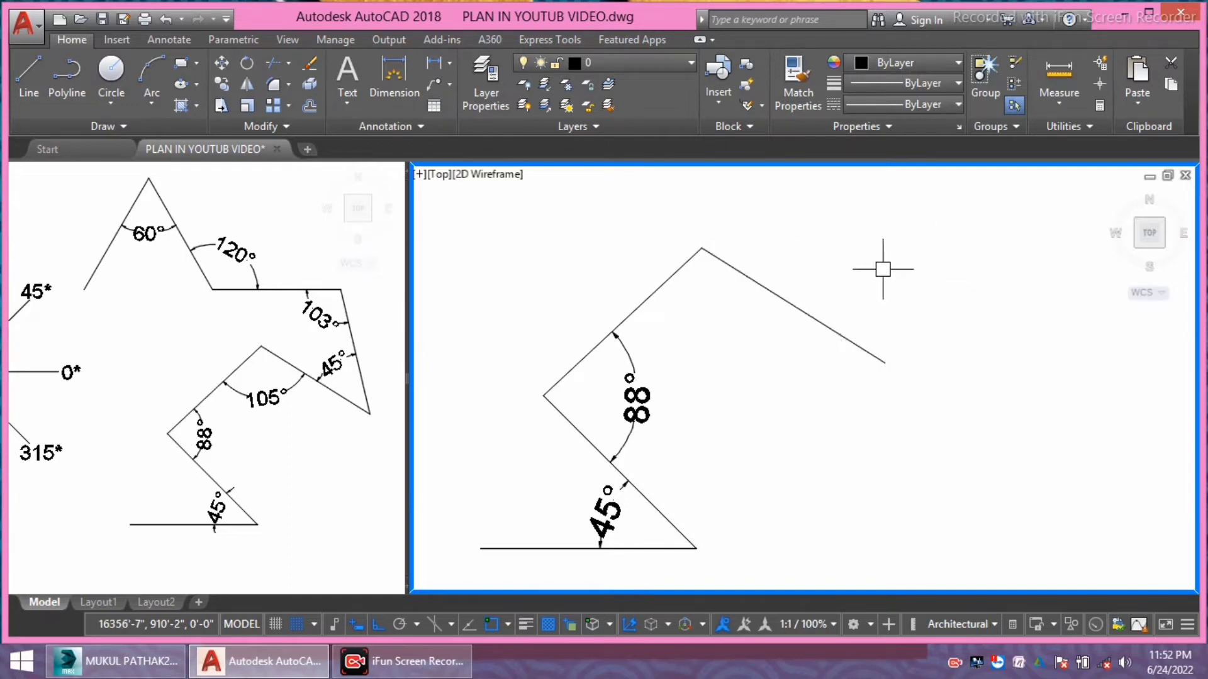
# - Add a 105° angular dimension at the peak between the upper diagonal and the 328° line
pyautogui.write('Da')
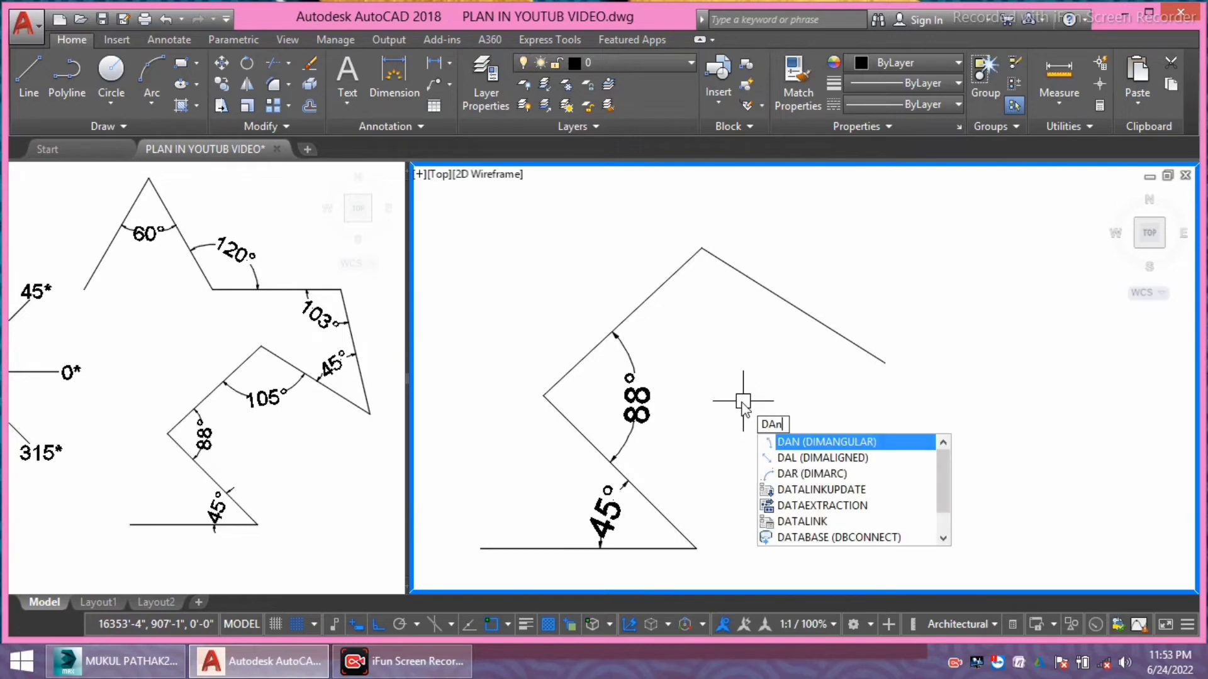
pyautogui.write('n')
pyautogui.press('Return')
pyautogui.click(651, 295)
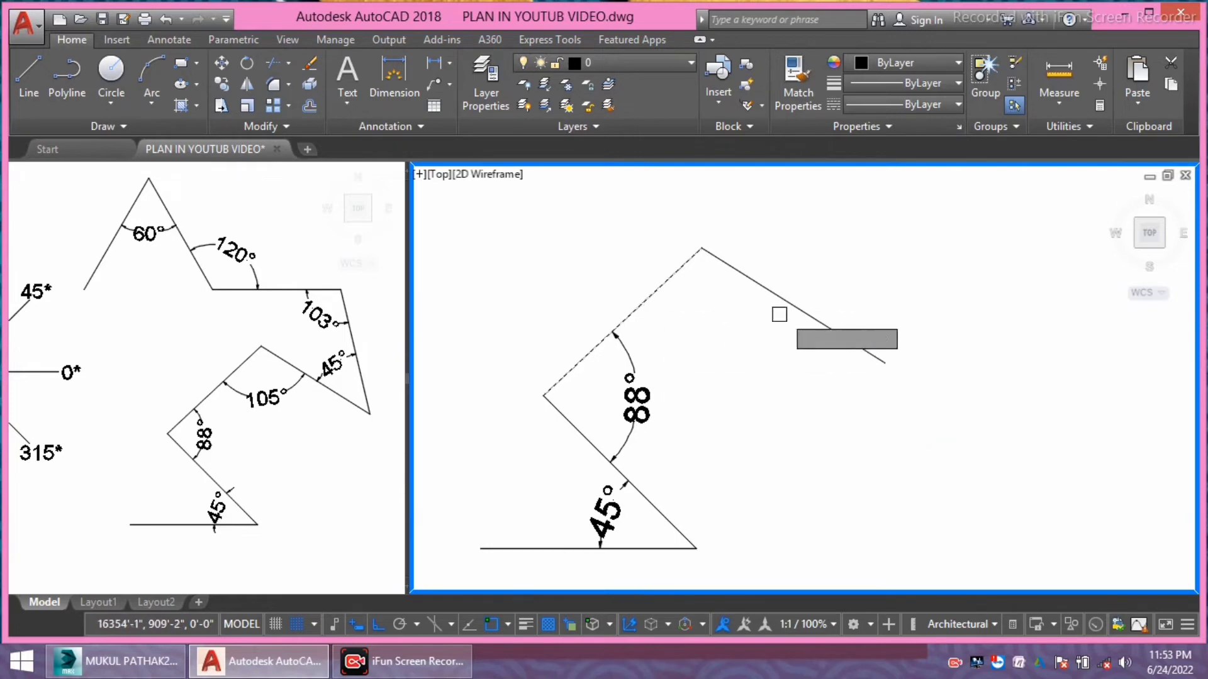
pyautogui.click(786, 302)
pyautogui.click(733, 299)
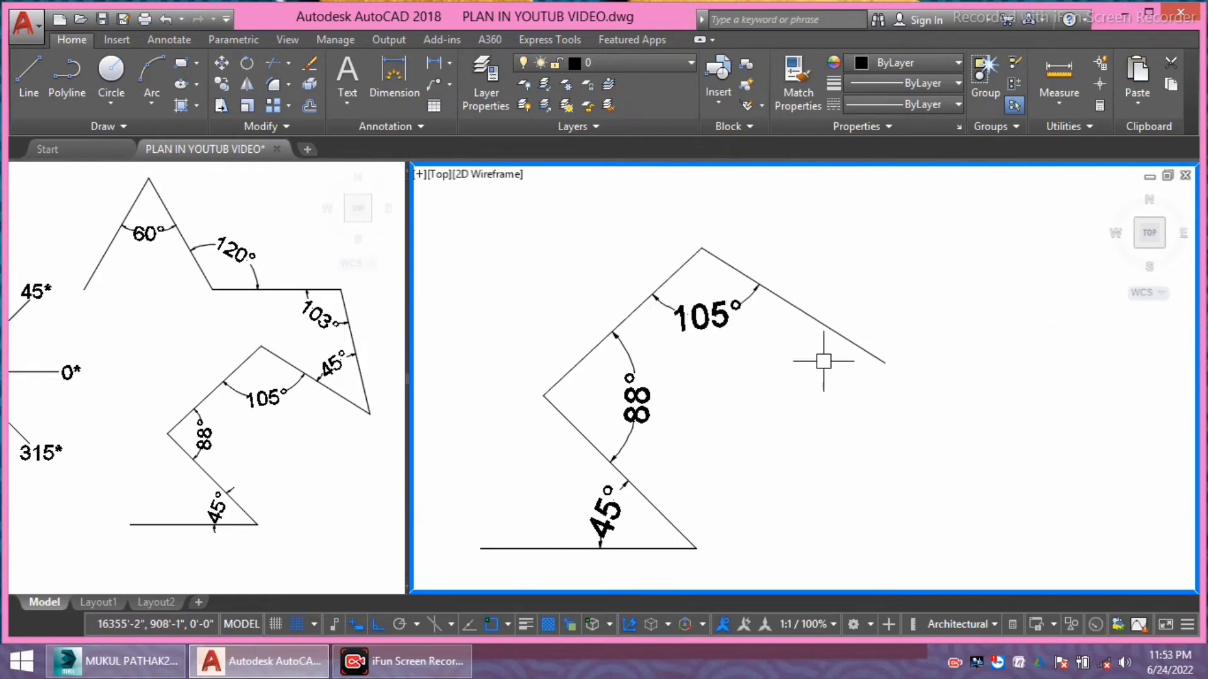
pyautogui.moveTo(822, 359)
pyautogui.mouseDown(button='middle')
pyautogui.moveTo(793, 387)
pyautogui.moveTo(728, 376)
pyautogui.mouseUp(button='middle')
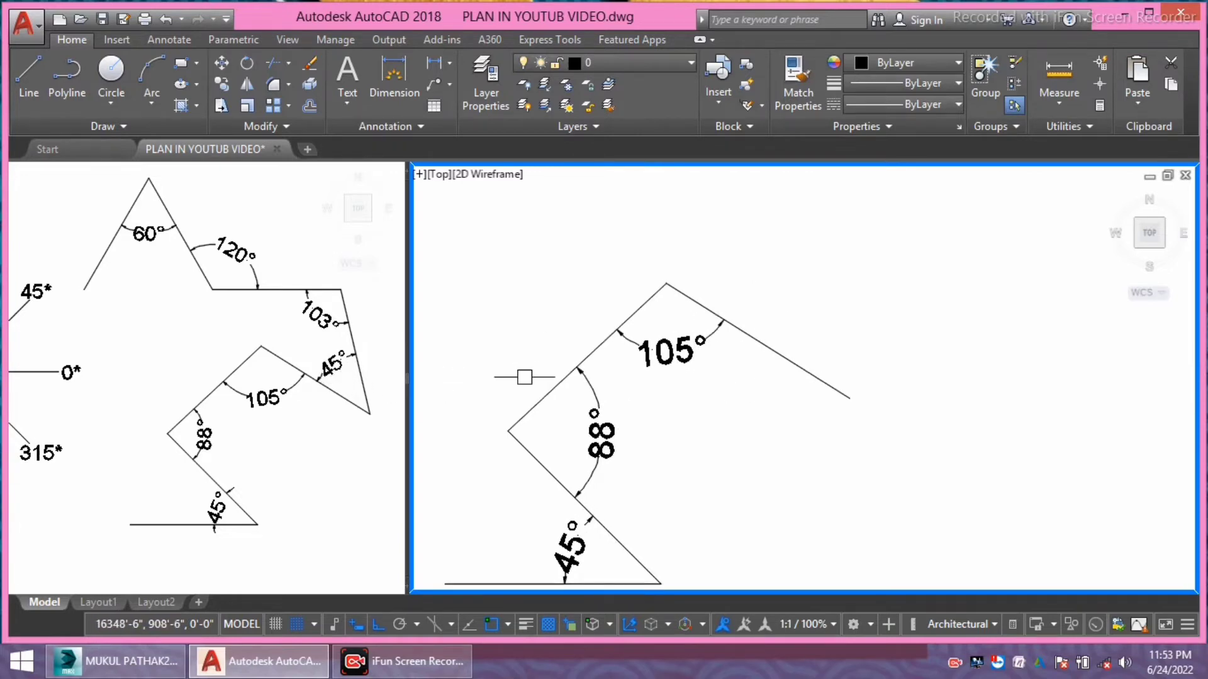
pyautogui.moveTo(855, 382); pyautogui.dragTo(837, 395, button='middle')
pyautogui.press('l')
pyautogui.press('Return')
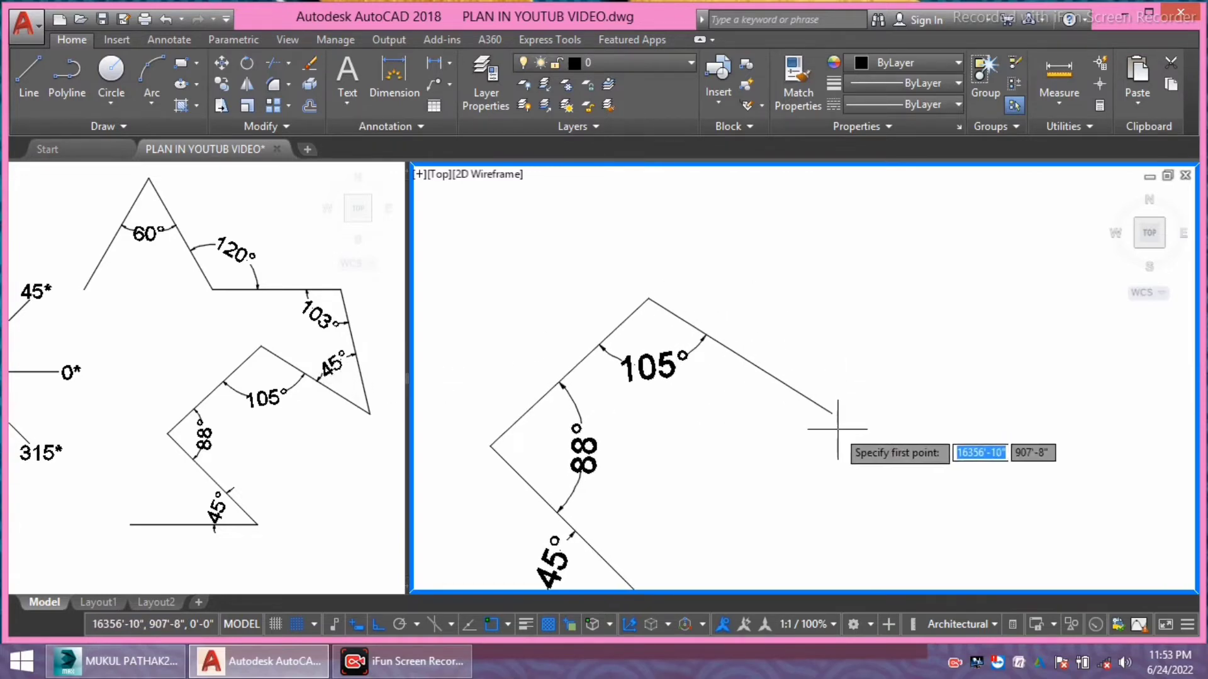
# - Draw a vertical line rising from the lower end of the 328° line
pyautogui.click(831, 413)
pyautogui.click(839, 237)
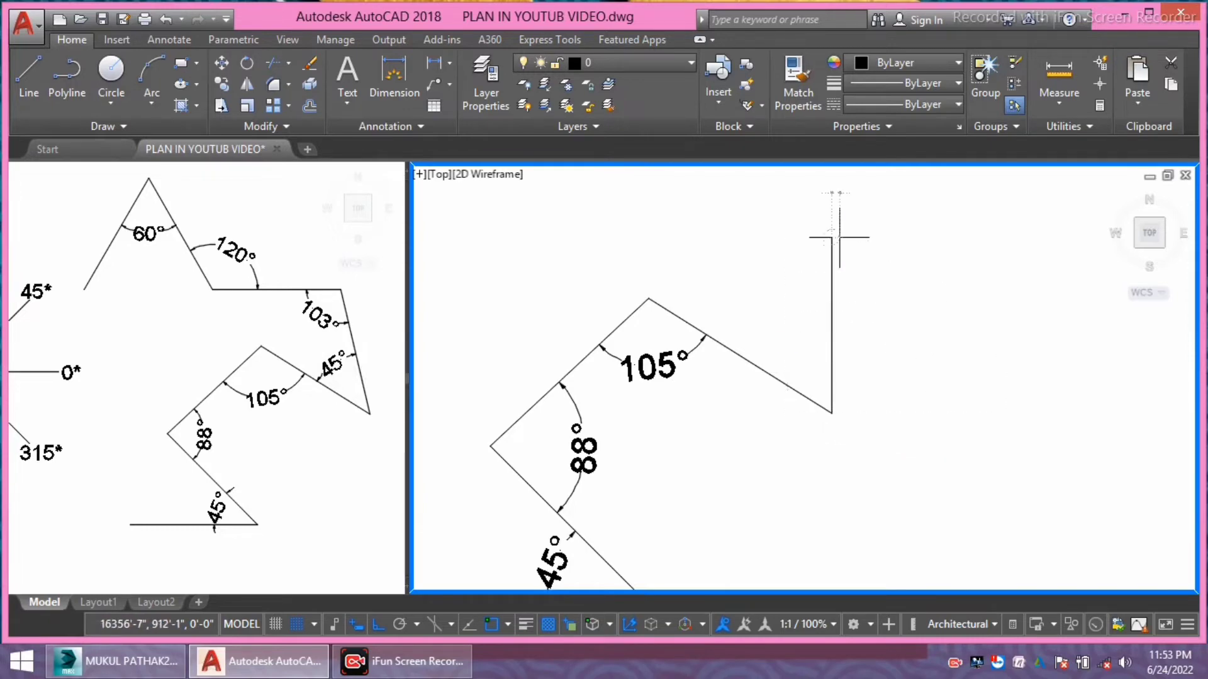
pyautogui.press('Return')
pyautogui.write('da')
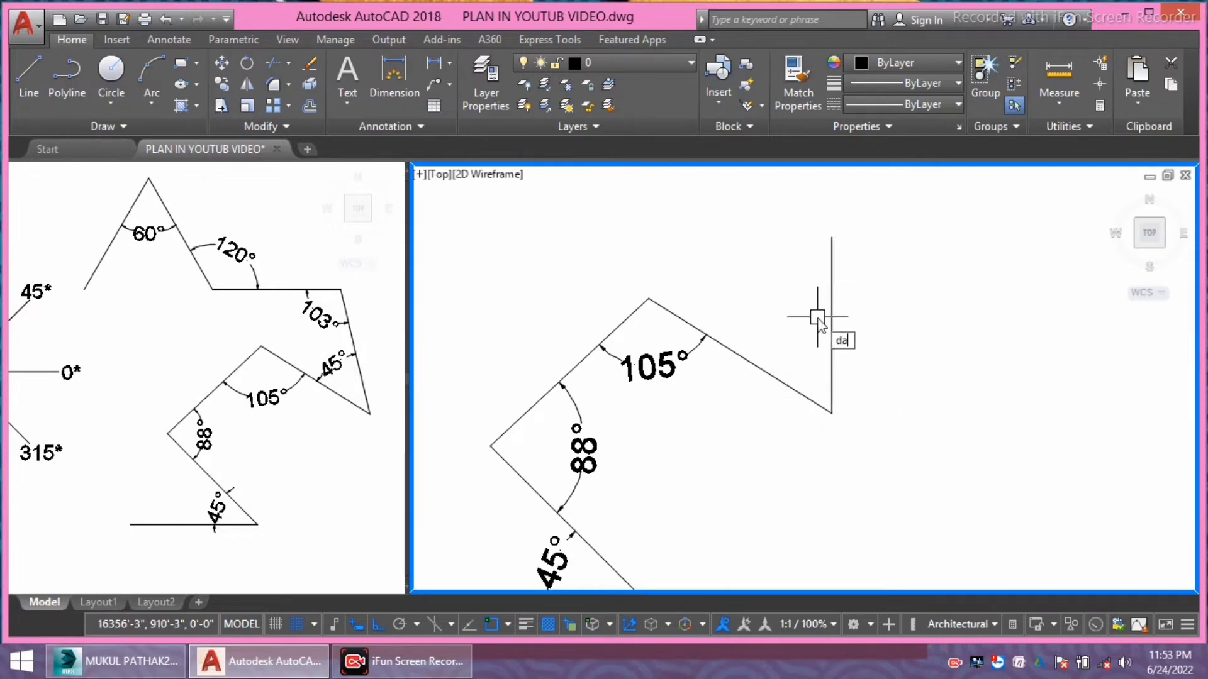
# - Dimension the 58° angle between the sloped line and the vertical line
pyautogui.press('Return')
pyautogui.click(768, 374)
pyautogui.click(829, 316)
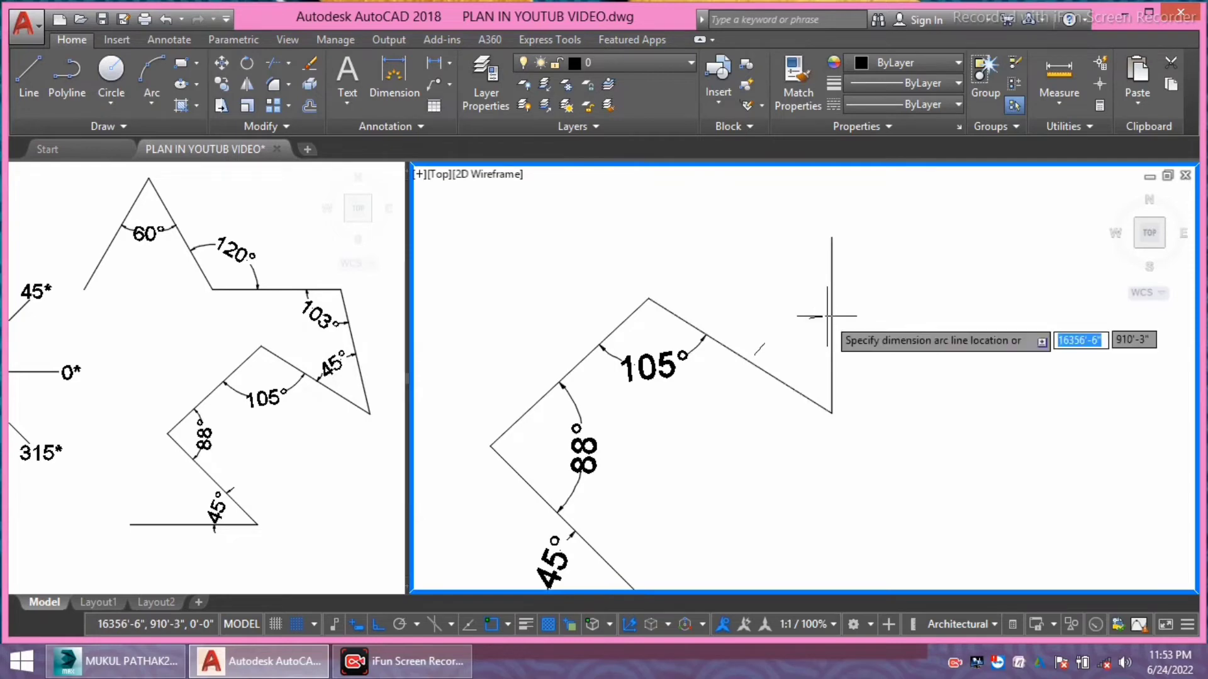
pyautogui.click(791, 322)
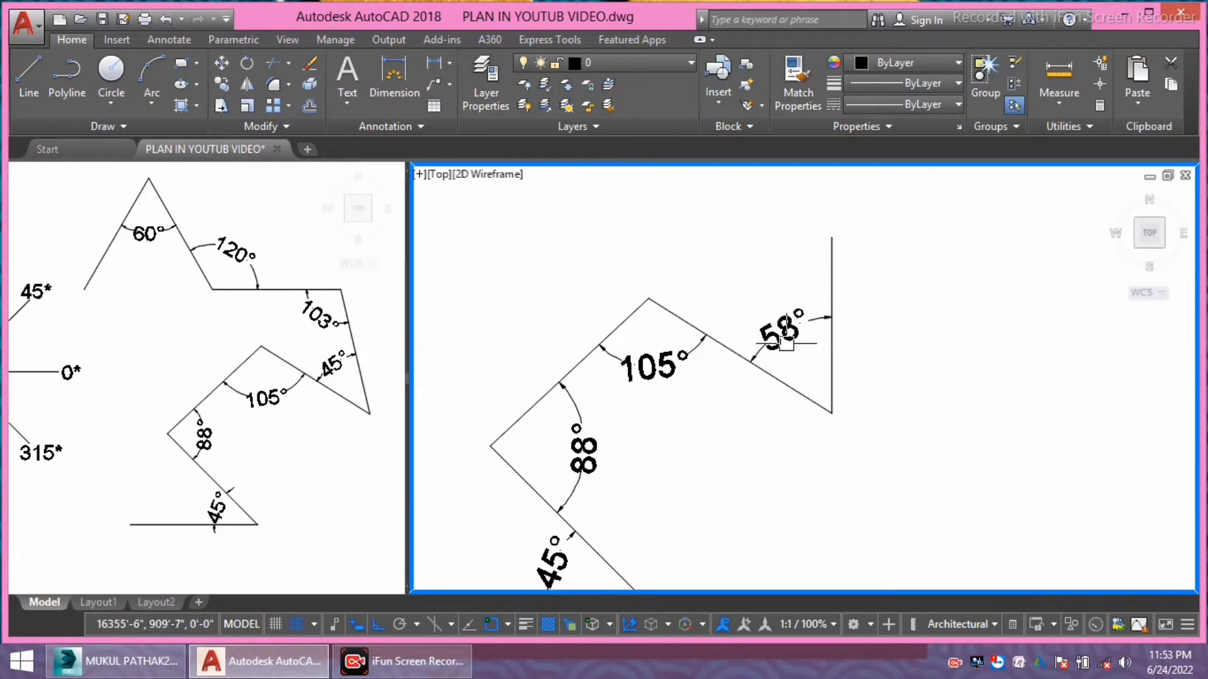
pyautogui.moveTo(786, 342); pyautogui.dragTo(768, 348, button='middle')
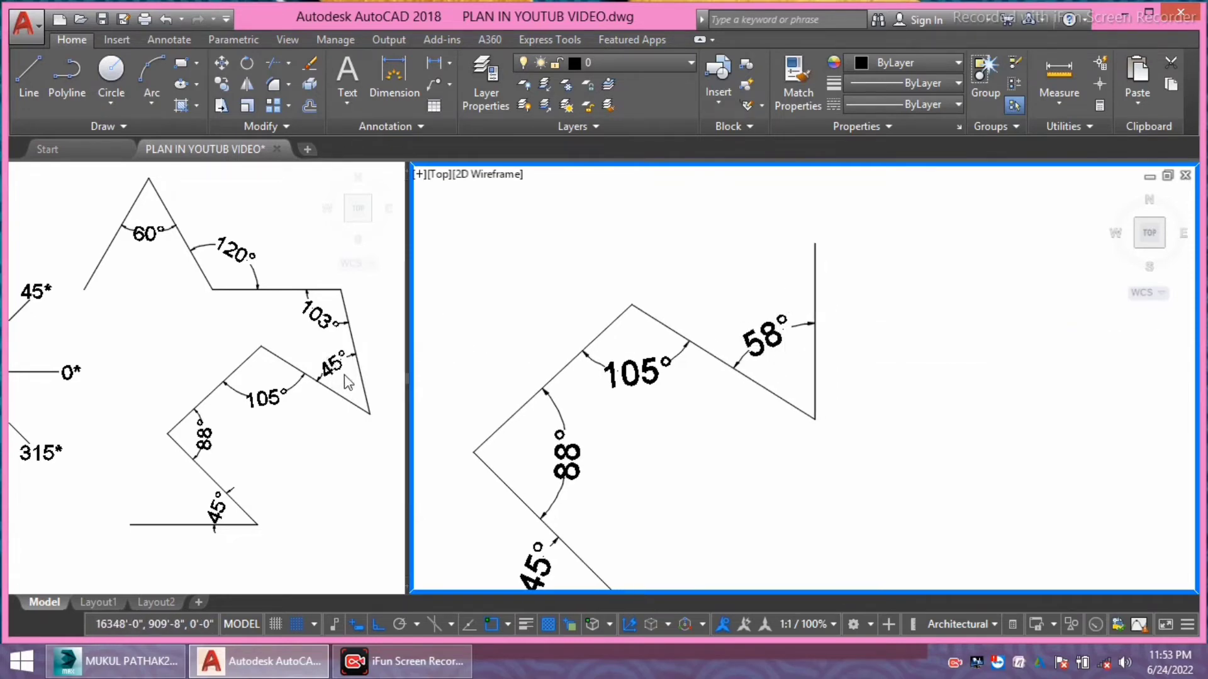
pyautogui.moveTo(843, 371); pyautogui.dragTo(827, 372, button='middle')
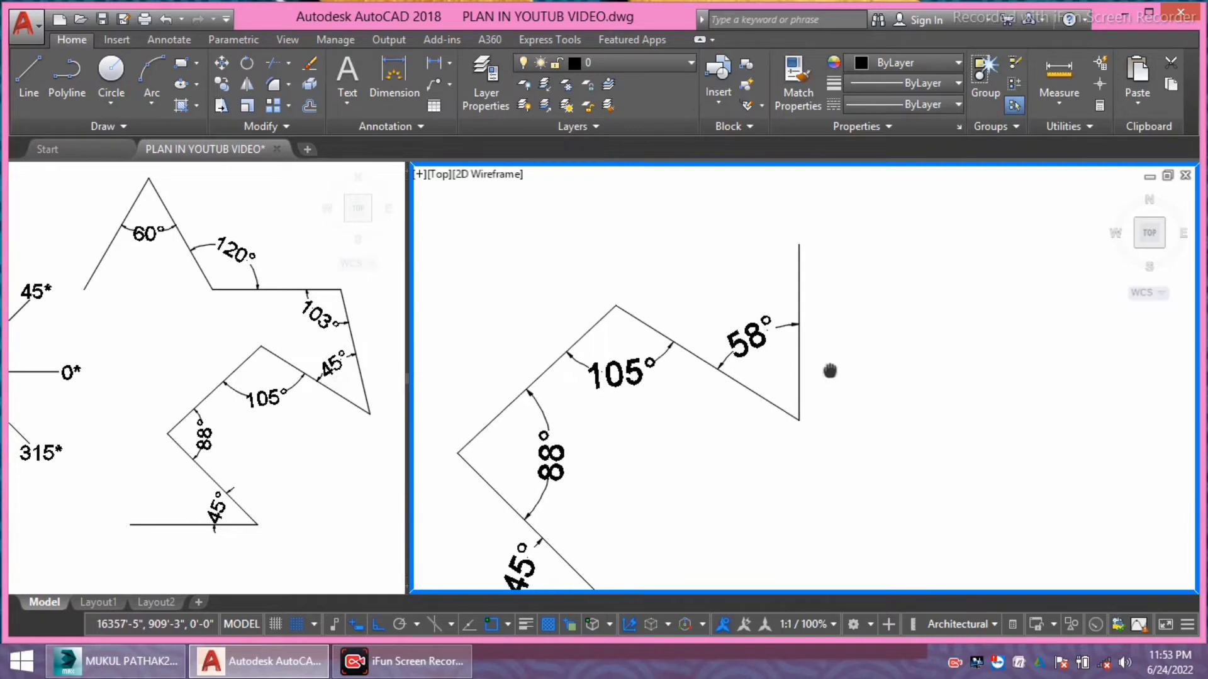
pyautogui.moveTo(763, 340); pyautogui.dragTo(761, 346, button='middle')
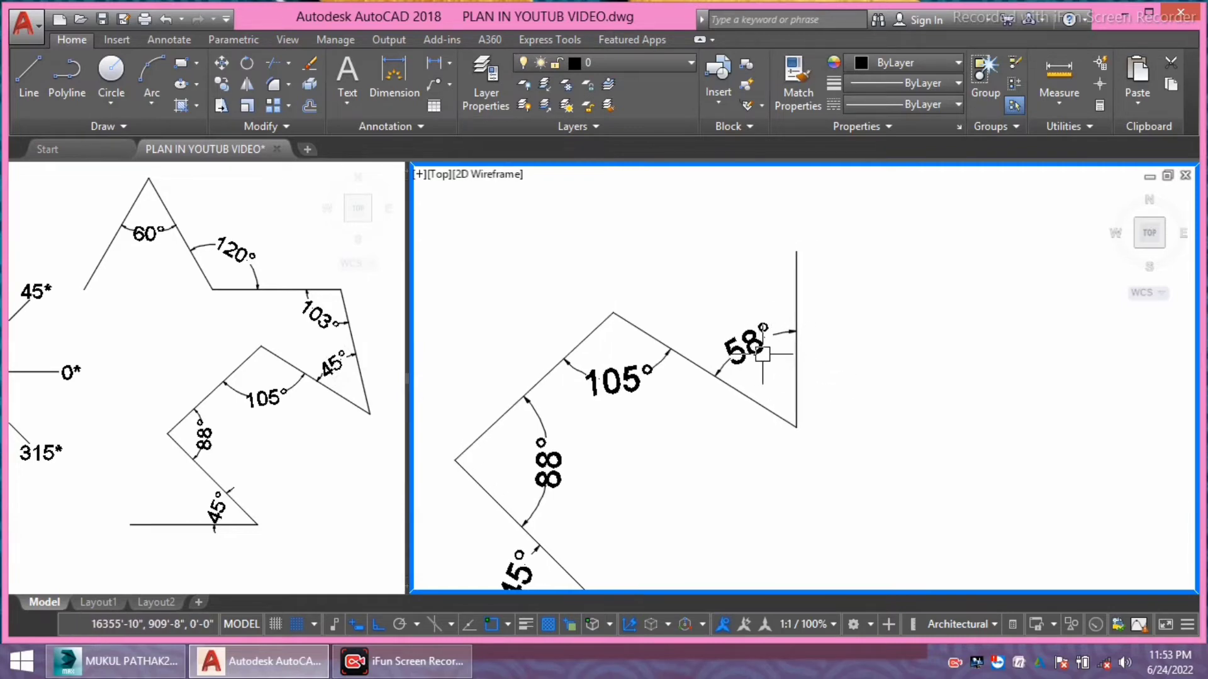
pyautogui.moveTo(763, 348); pyautogui.dragTo(791, 357, button='middle')
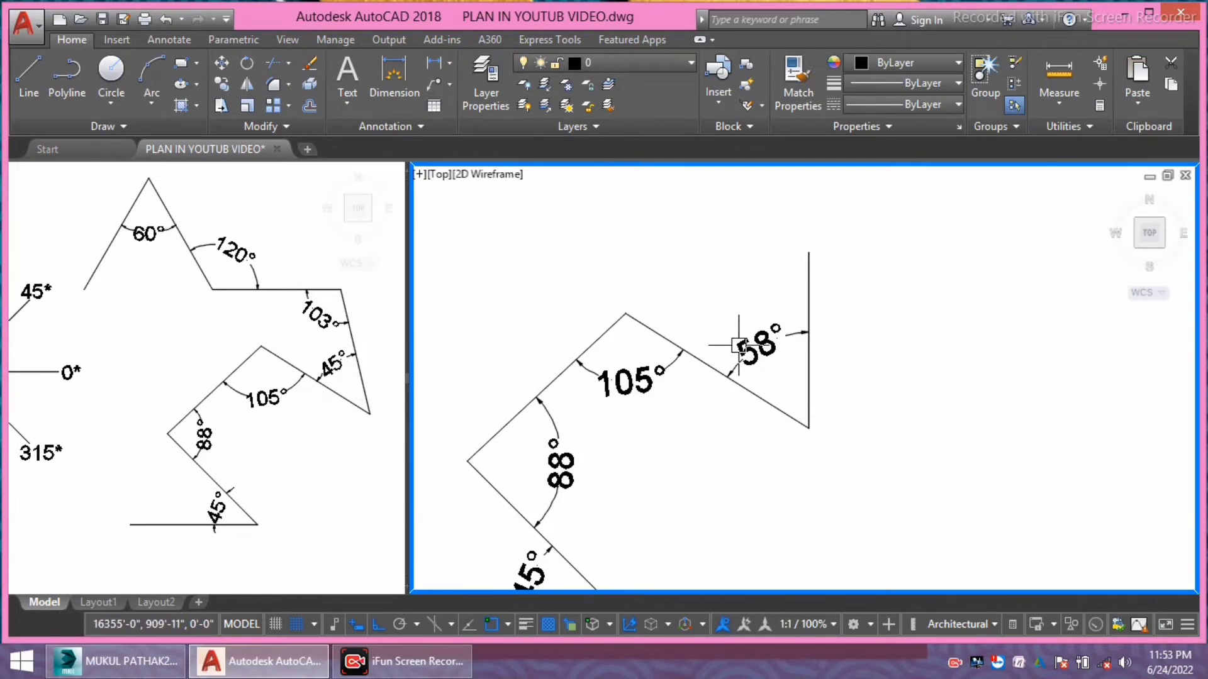
pyautogui.moveTo(778, 338); pyautogui.dragTo(781, 342, button='middle')
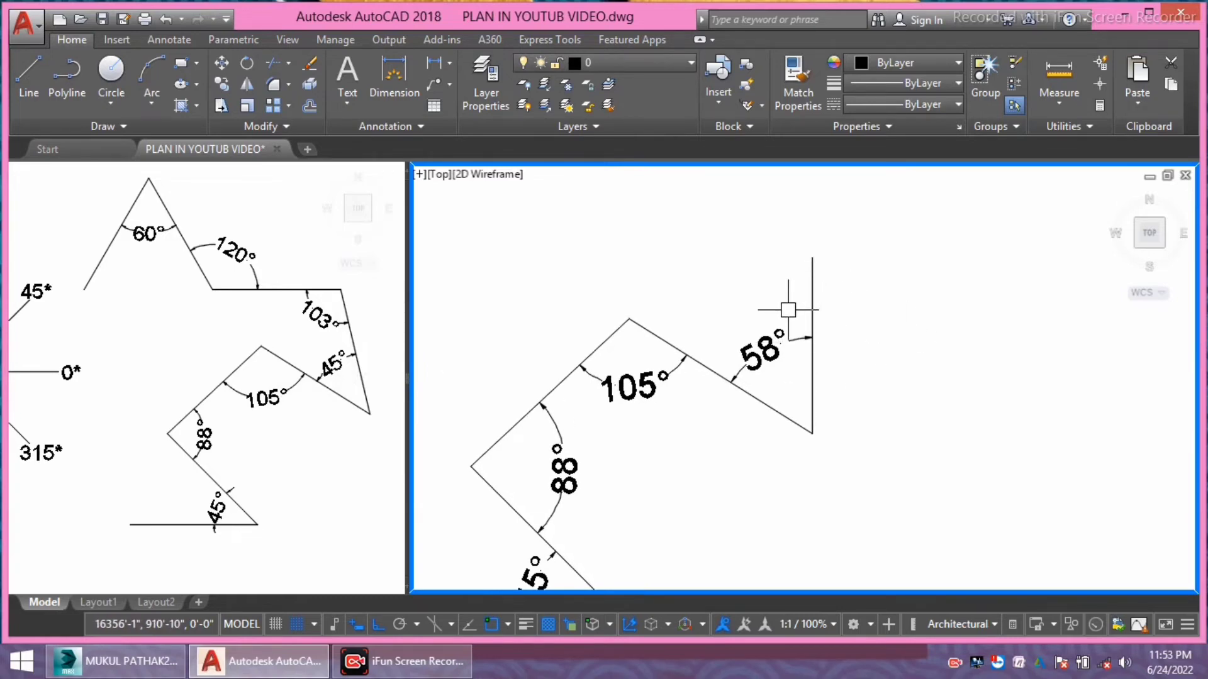
# - Select the vertical line and its 58° dimension with a window
pyautogui.moveTo(849, 352); pyautogui.dragTo(845, 352, button='middle')
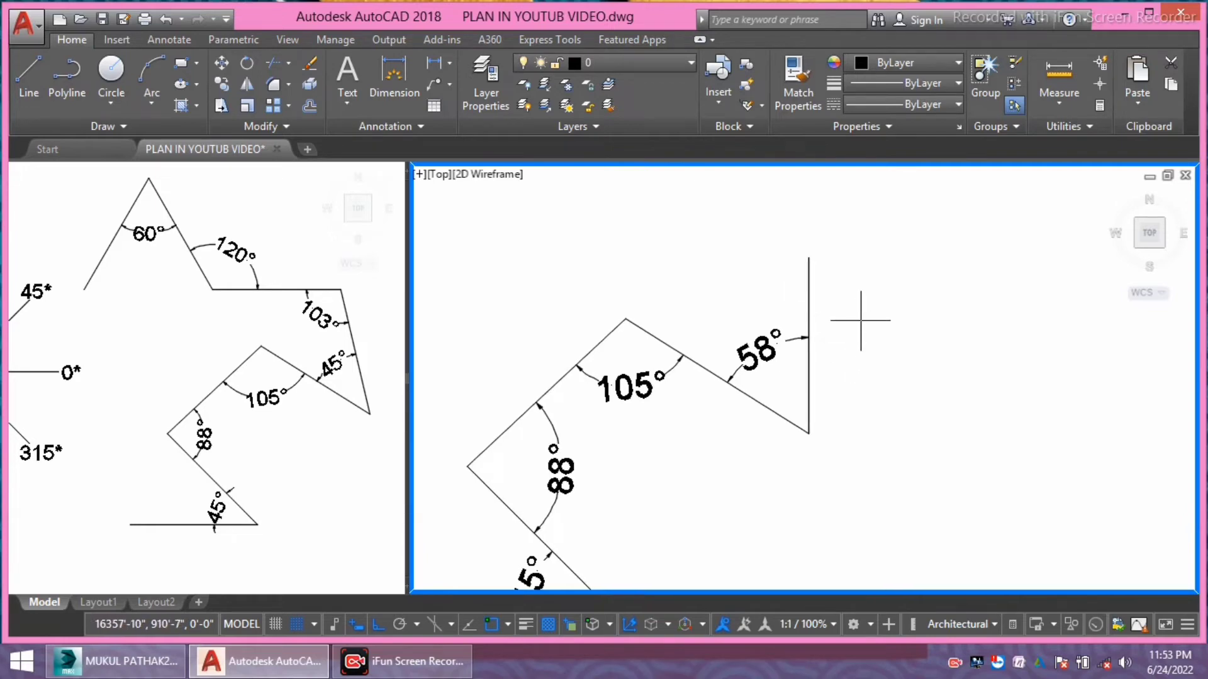
pyautogui.click(860, 322)
pyautogui.click(774, 357)
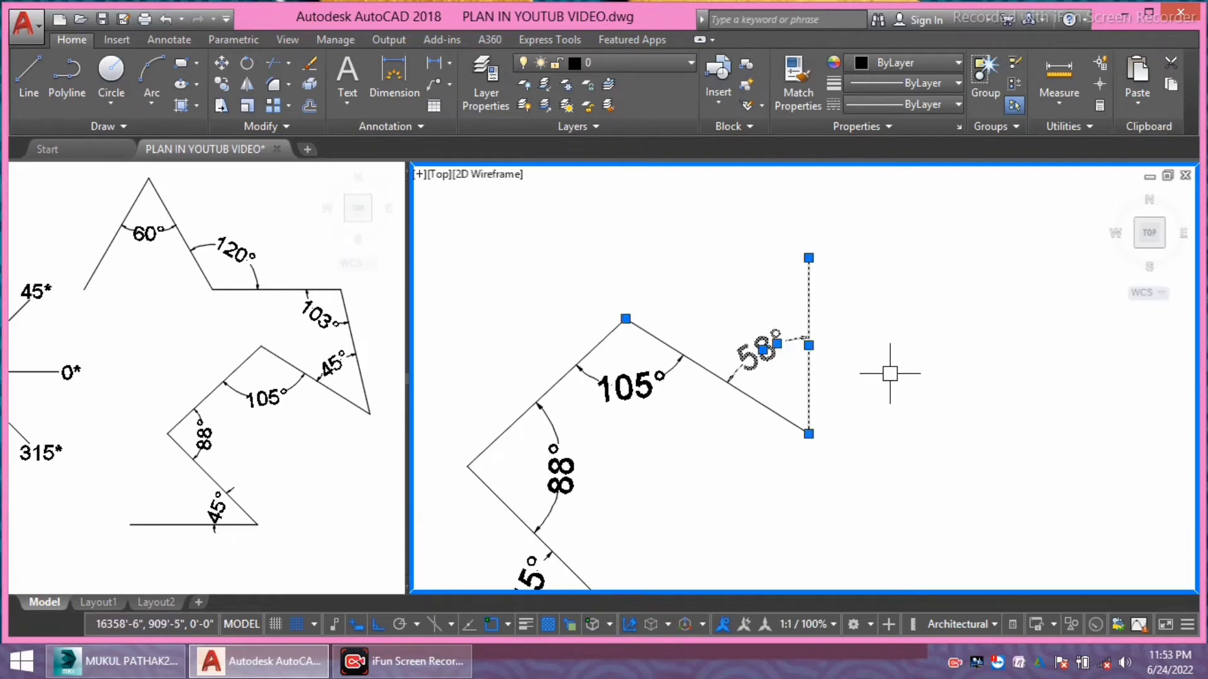
# - Erase the vertical line and 58° dimension, then draw a 5' line at 103° from the zigzag's end
pyautogui.press('Delete')
pyautogui.write('l')
pyautogui.press('Return')
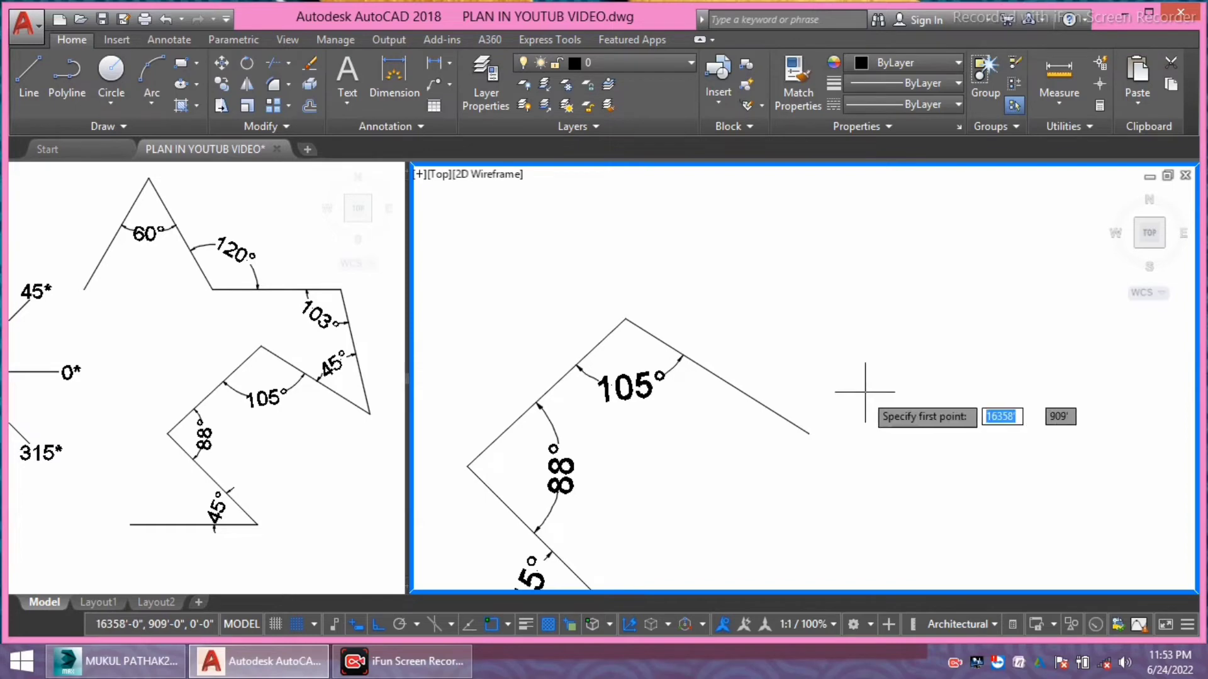
pyautogui.click(808, 433)
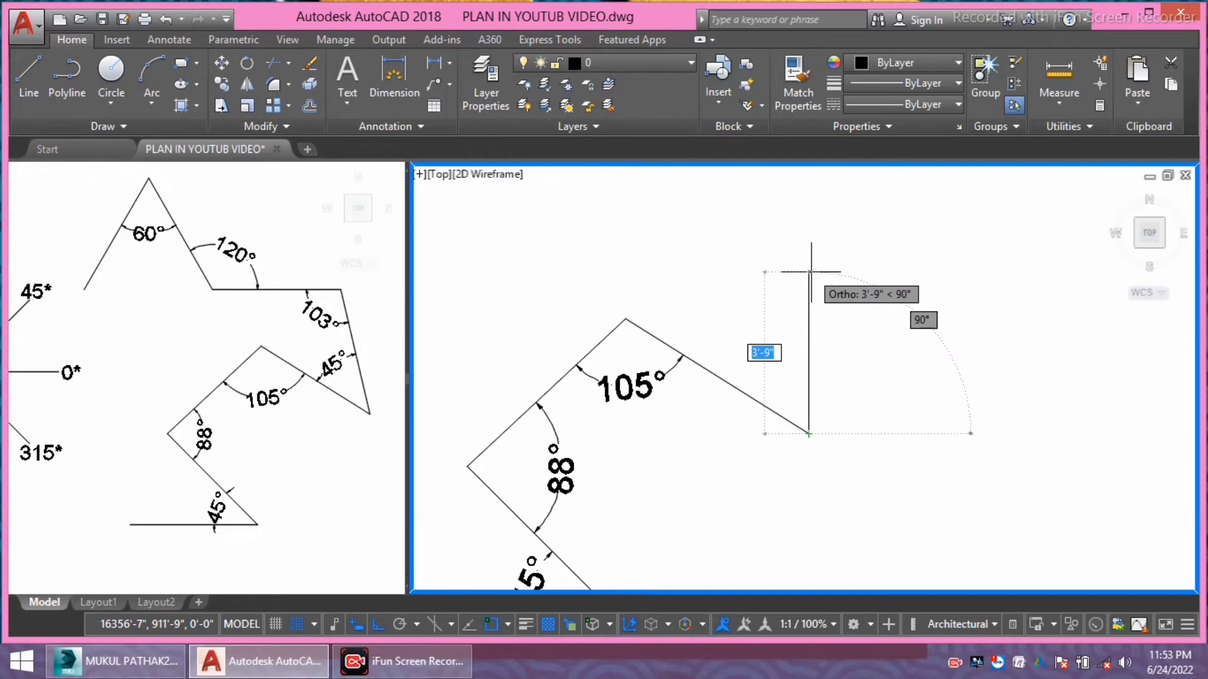
pyautogui.write('5')
pyautogui.press('Tab')
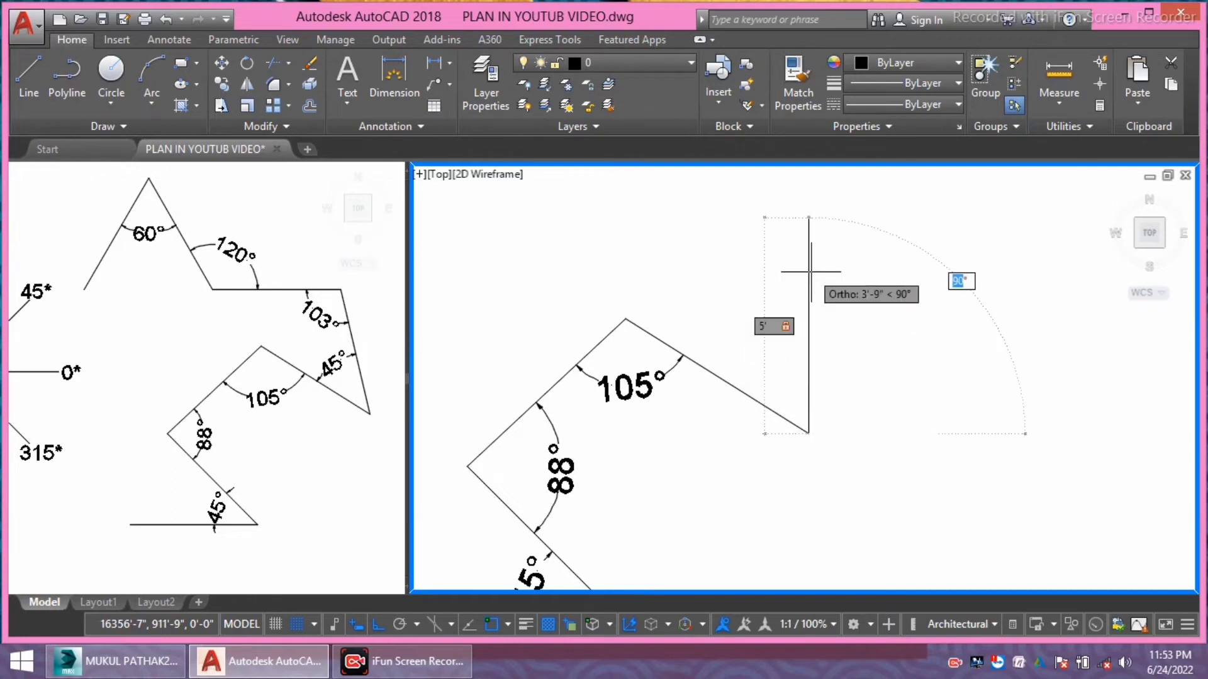
pyautogui.write('103')
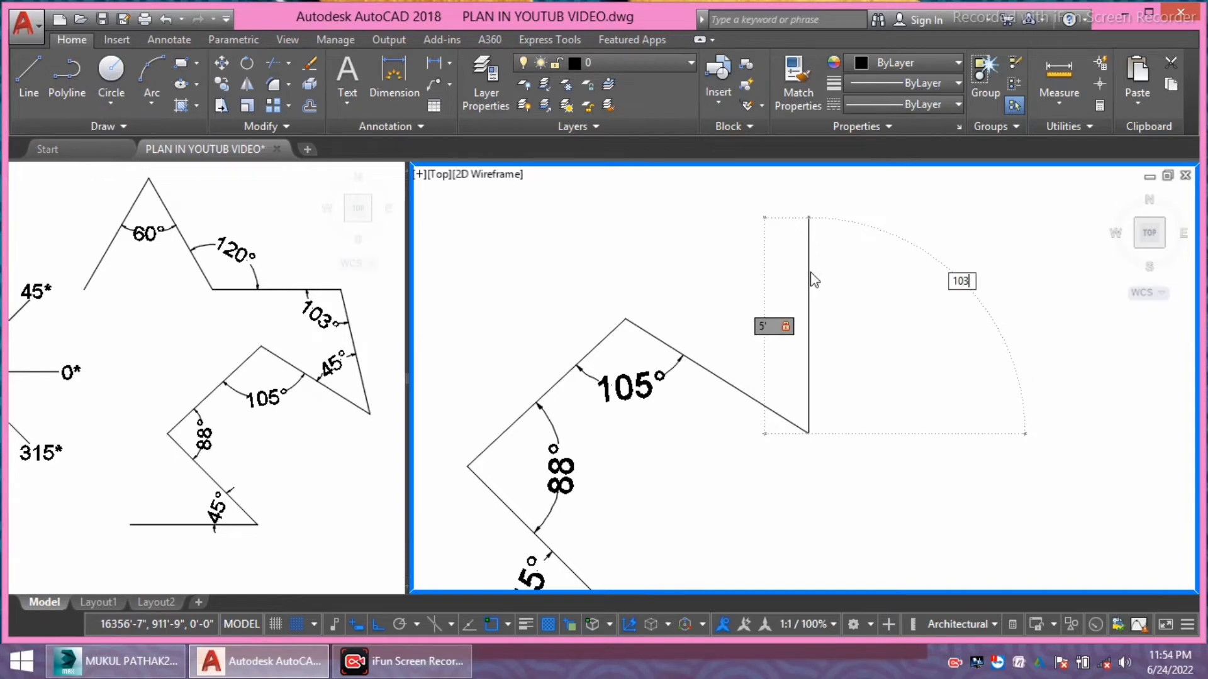
pyautogui.press('Return')
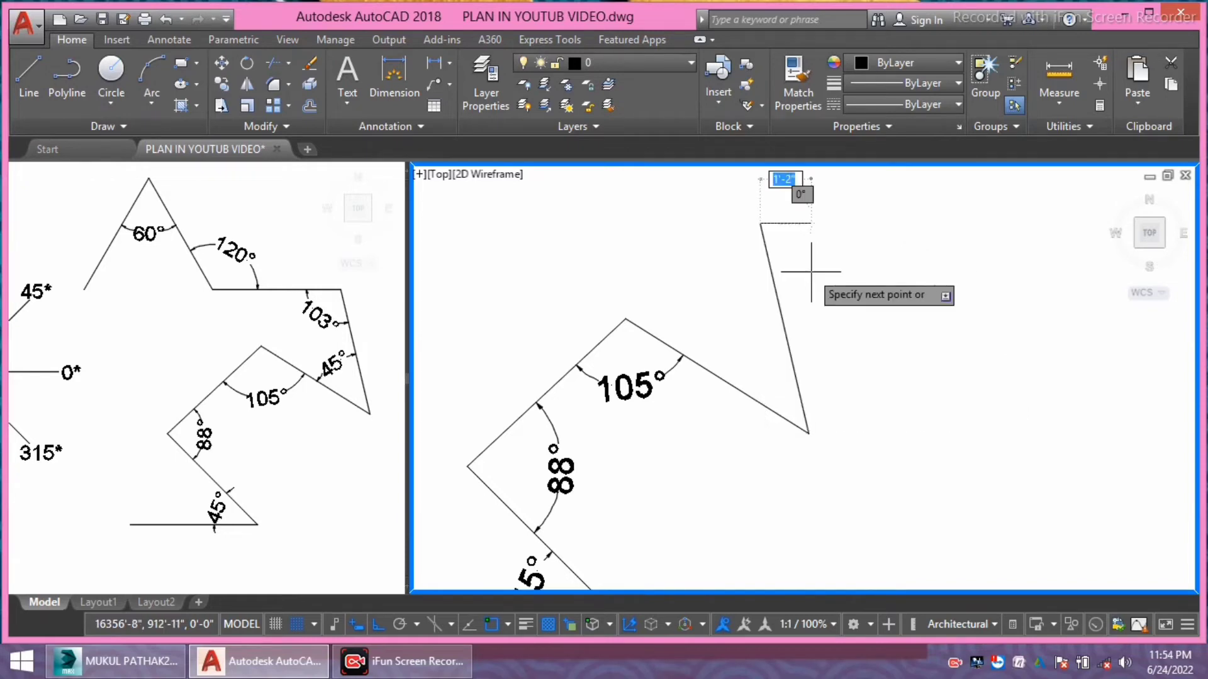
# - Dimension the 45° angle between the 328° line and the steep 103° line
pyautogui.write('dim')
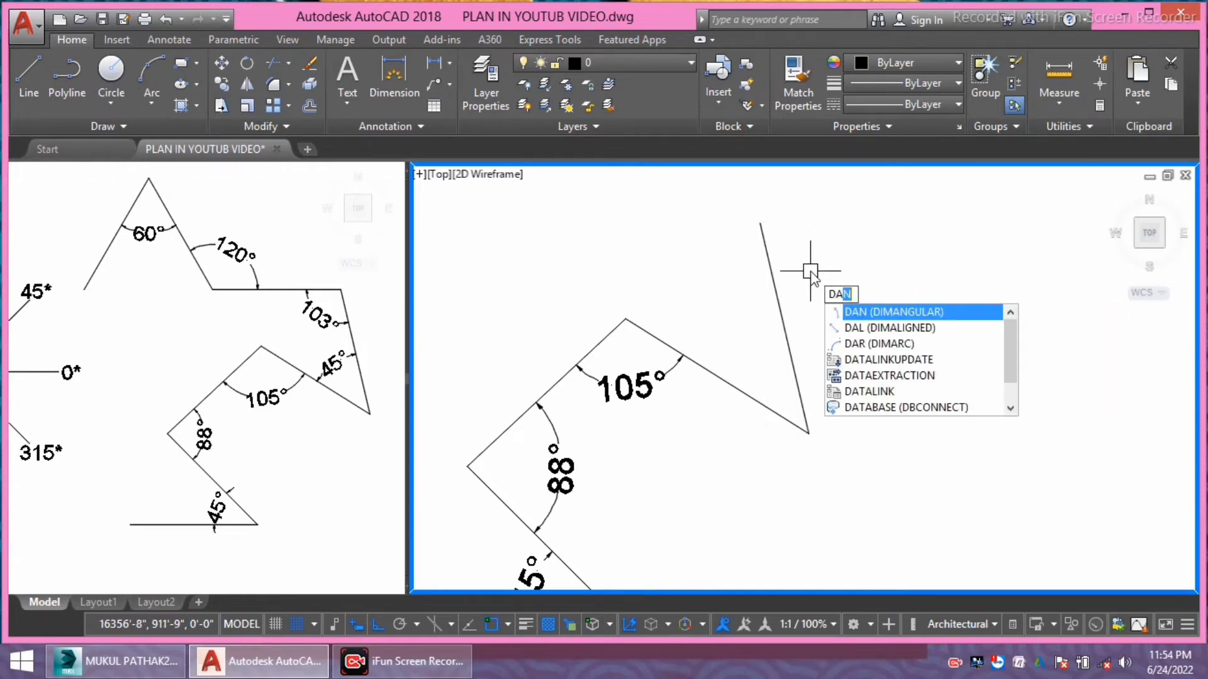
pyautogui.press('Return')
pyautogui.click(719, 377)
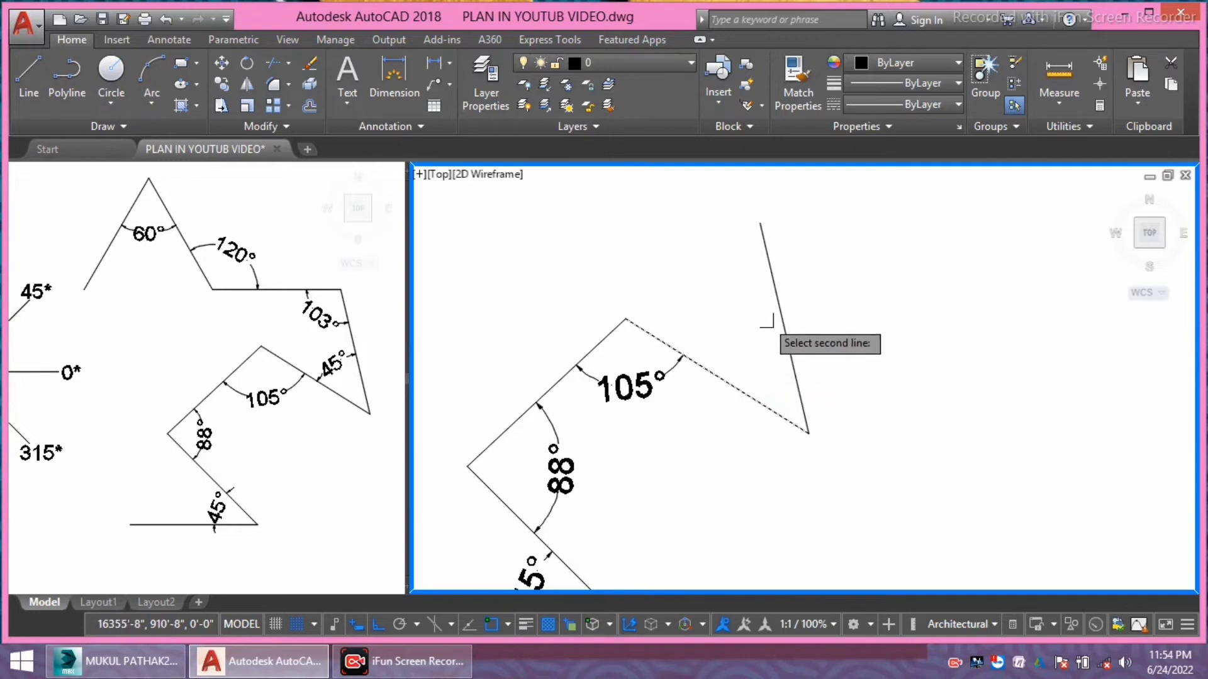
pyautogui.click(778, 301)
pyautogui.click(757, 324)
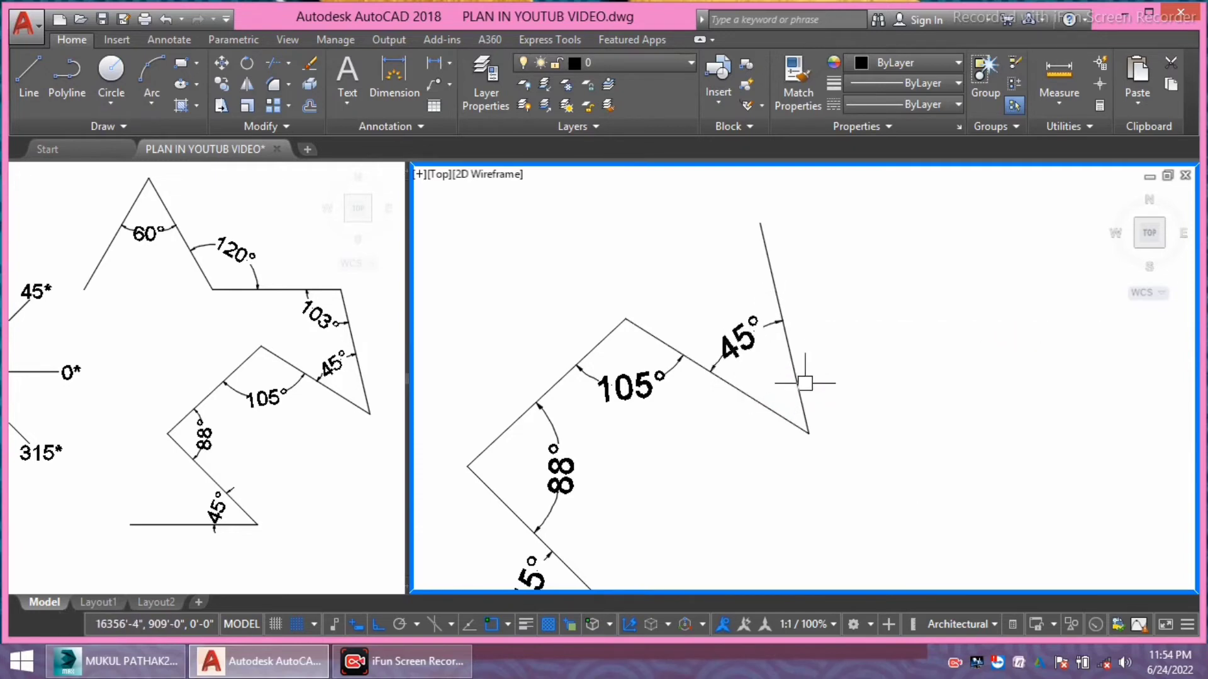
pyautogui.moveTo(819, 378); pyautogui.dragTo(785, 408, button='middle')
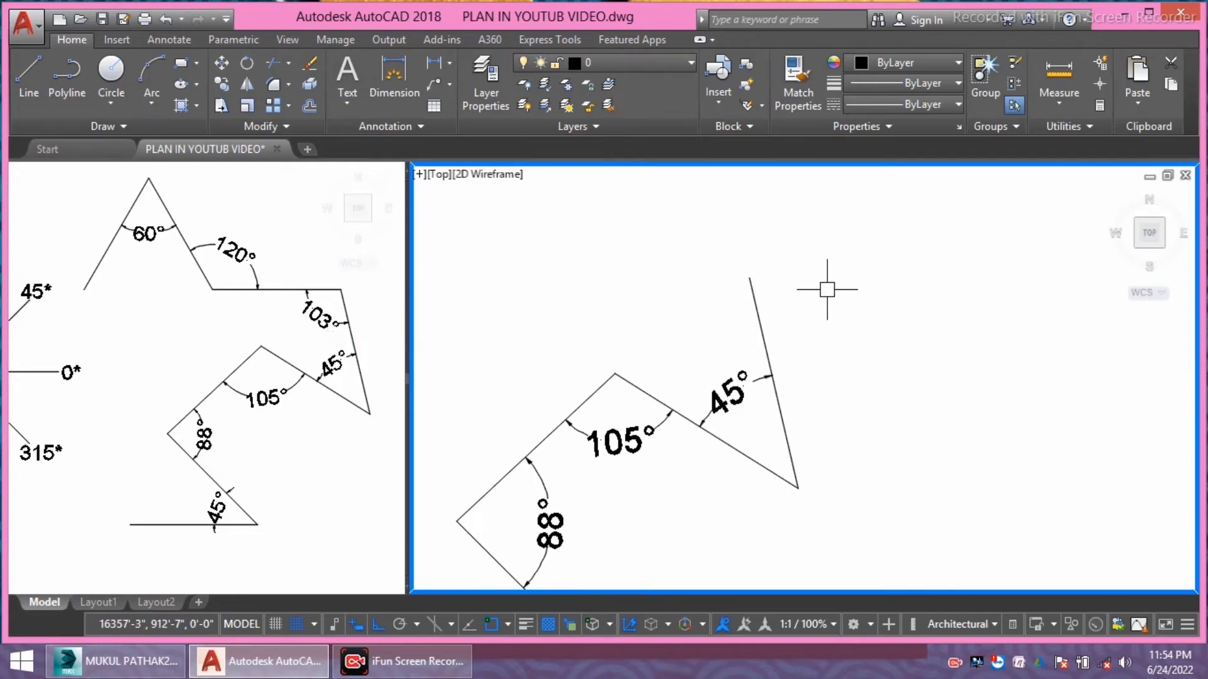
pyautogui.moveTo(828, 288); pyautogui.dragTo(846, 293, button='middle')
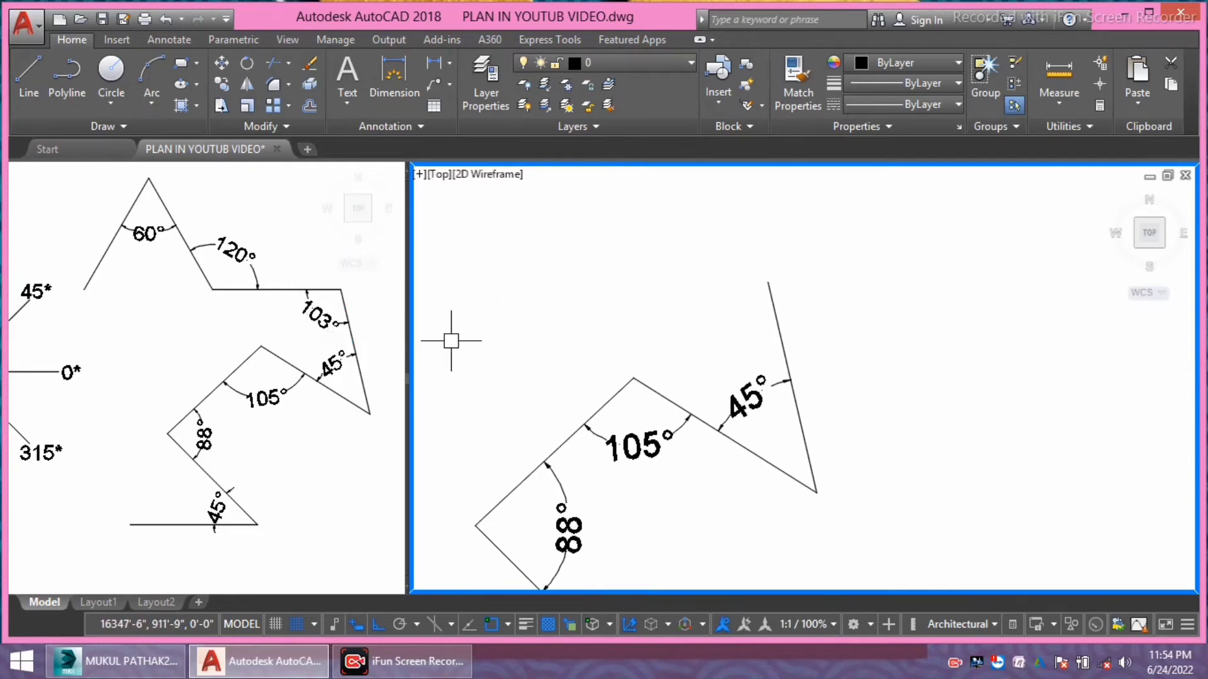
pyautogui.moveTo(629, 322); pyautogui.dragTo(713, 322, button='middle')
# - Draw a 5' horizontal line leftward from the top of the 103° line
pyautogui.press('l')
pyautogui.press('Return')
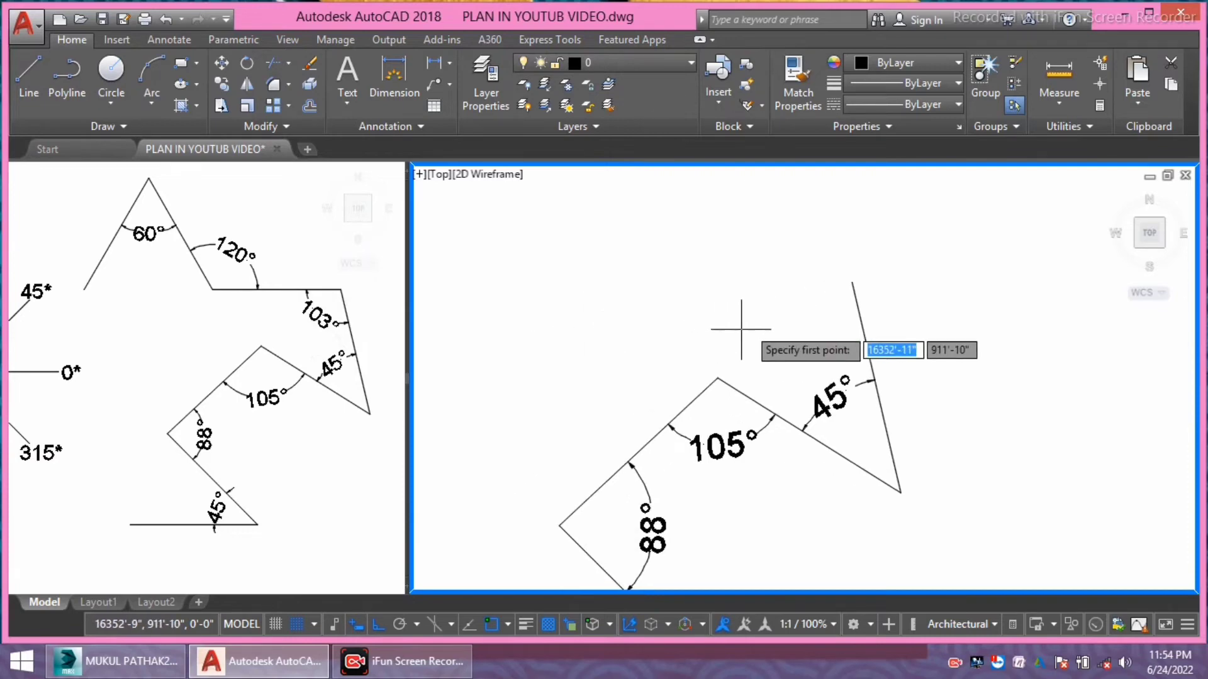
pyautogui.scroll(-2, 856, 296)
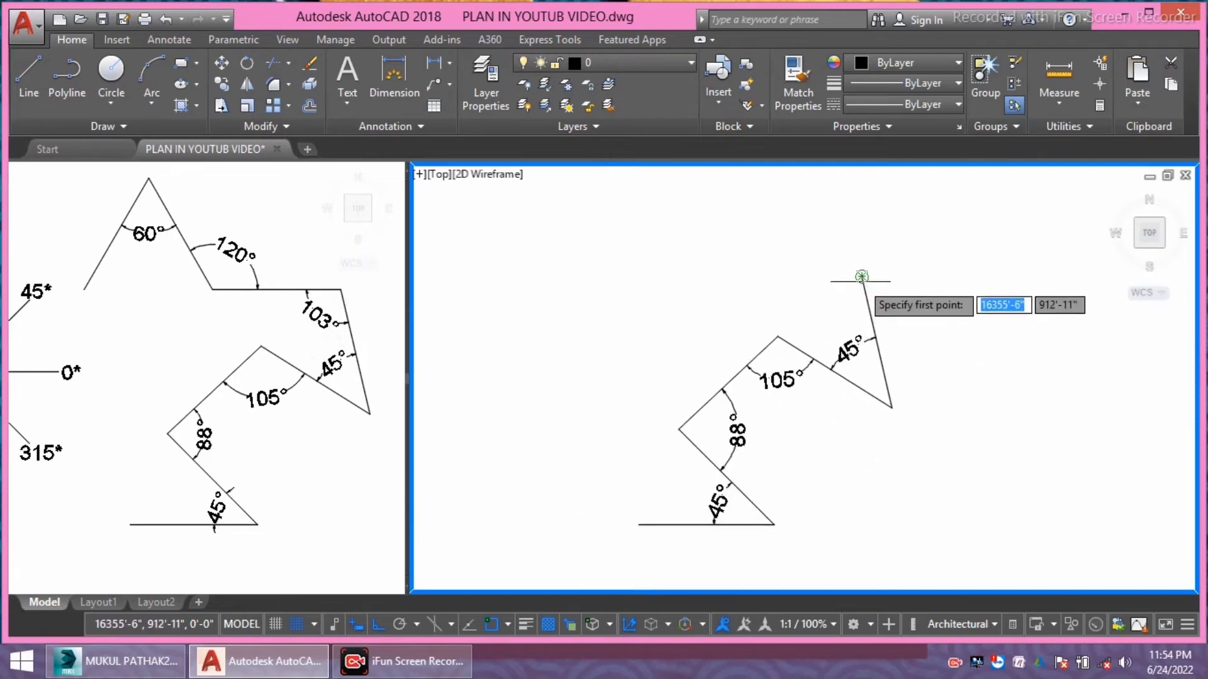
pyautogui.click(862, 276)
pyautogui.write("'")
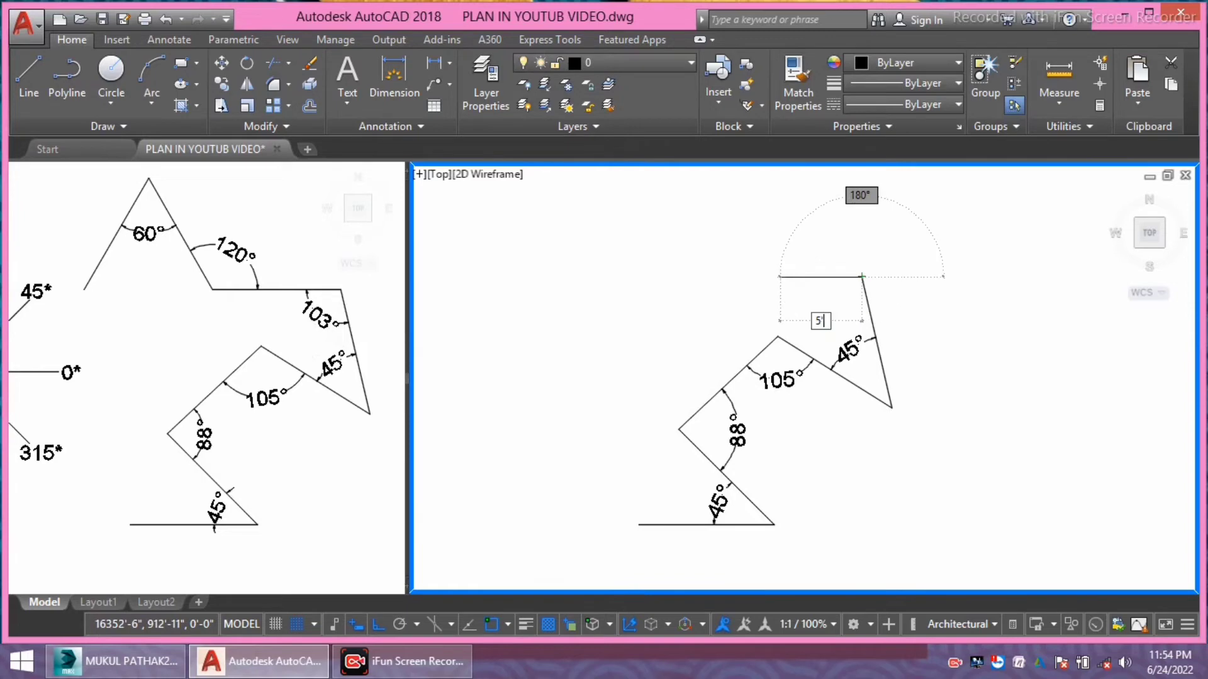
pyautogui.press('Return')
pyautogui.press('Return')
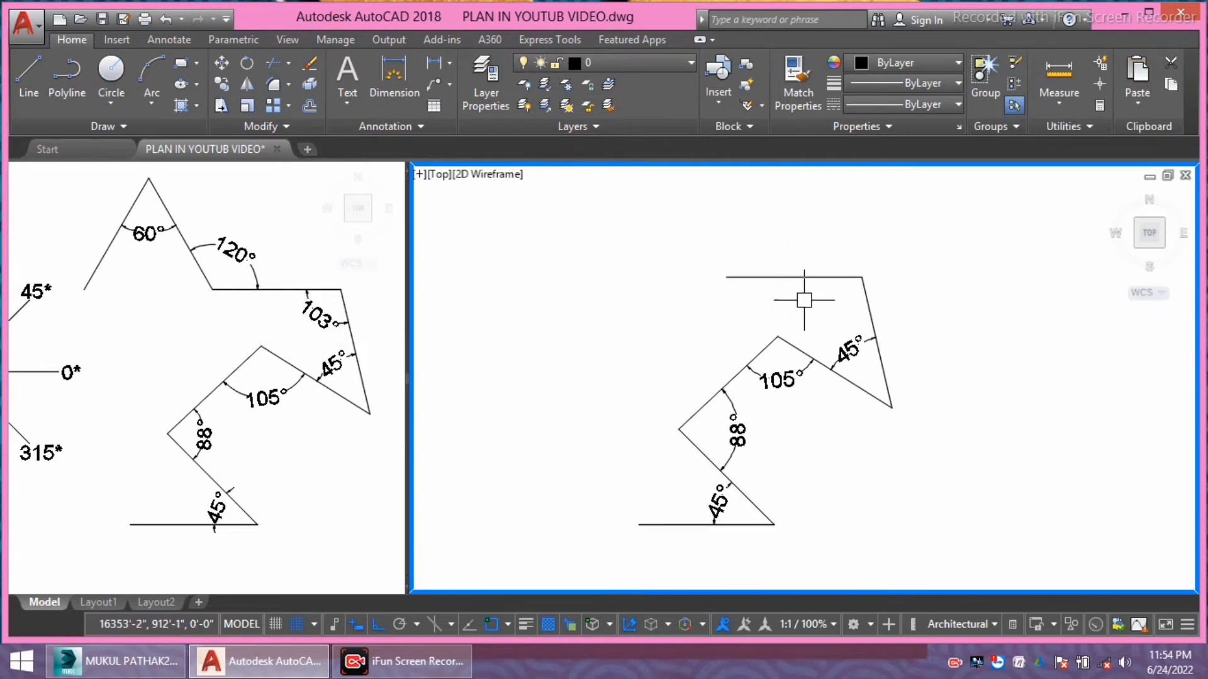
pyautogui.moveTo(834, 311); pyautogui.dragTo(803, 313, button='middle')
pyautogui.write('dan')
pyautogui.press('Return')
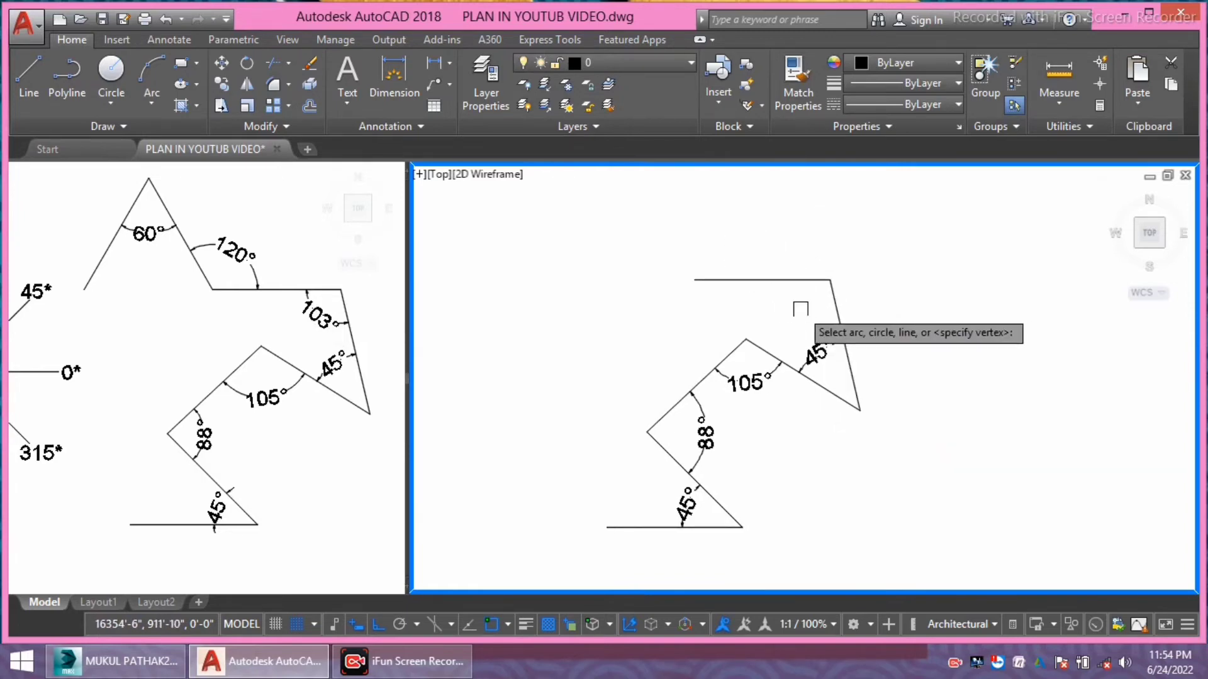
pyautogui.scroll(2, 783, 302)
# - Place a 103° angular dimension between the top horizontal line and the steep line
pyautogui.click(780, 274)
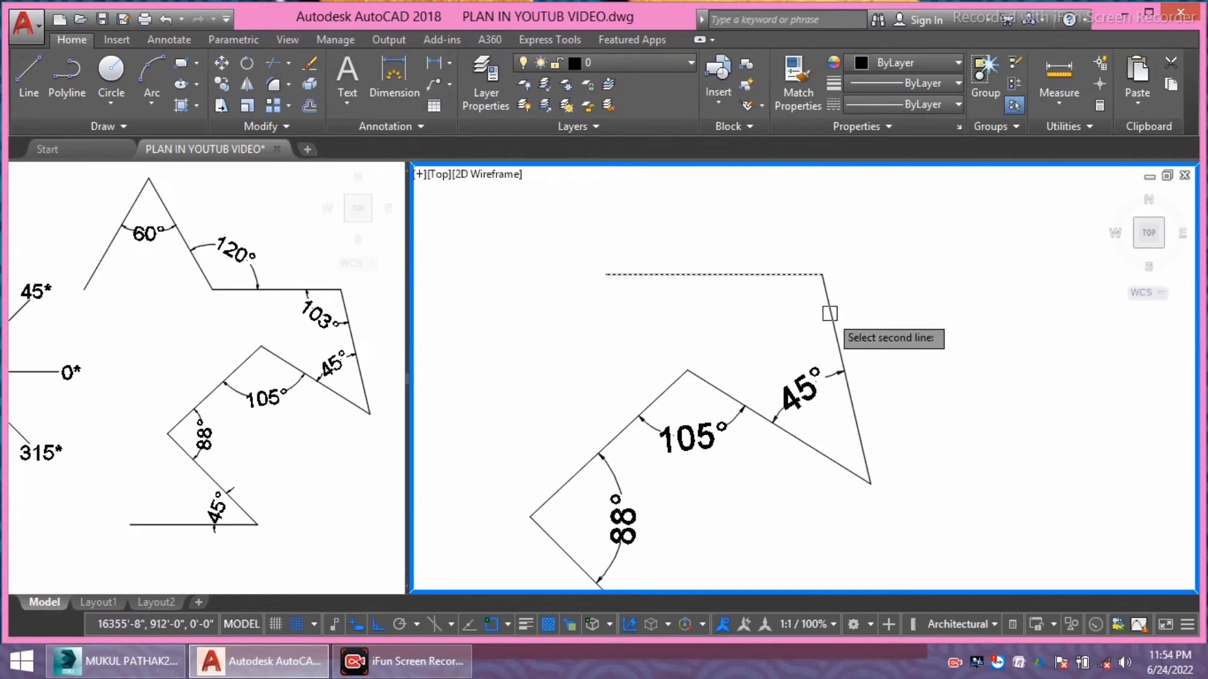
pyautogui.click(830, 309)
pyautogui.click(774, 323)
pyautogui.scroll(1, 868, 340)
pyautogui.scroll(-1, 943, 366)
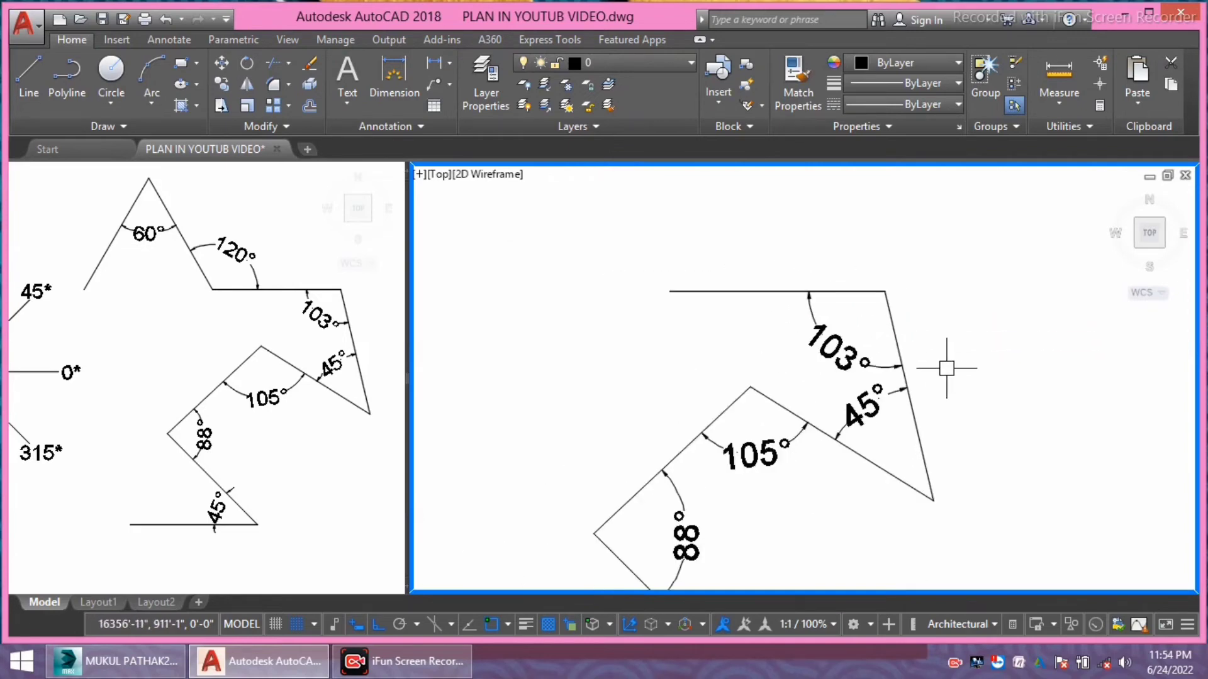
pyautogui.moveTo(943, 368); pyautogui.dragTo(914, 380, button='middle')
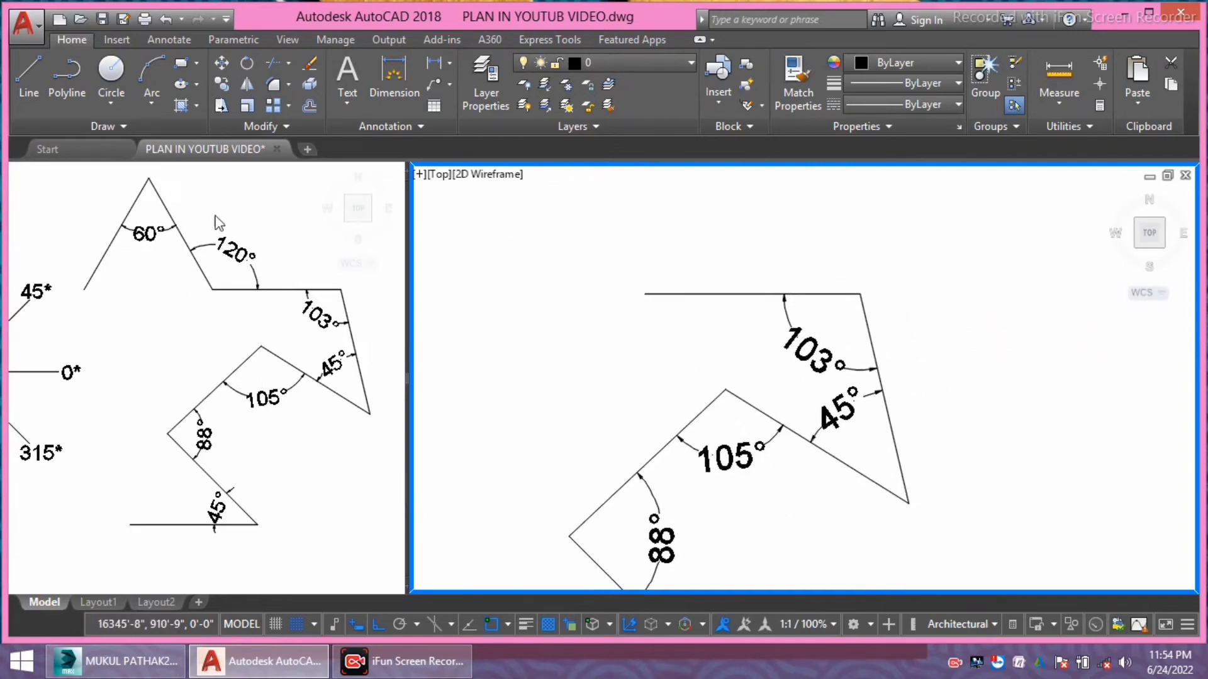
pyautogui.moveTo(783, 336); pyautogui.dragTo(804, 350, button='middle')
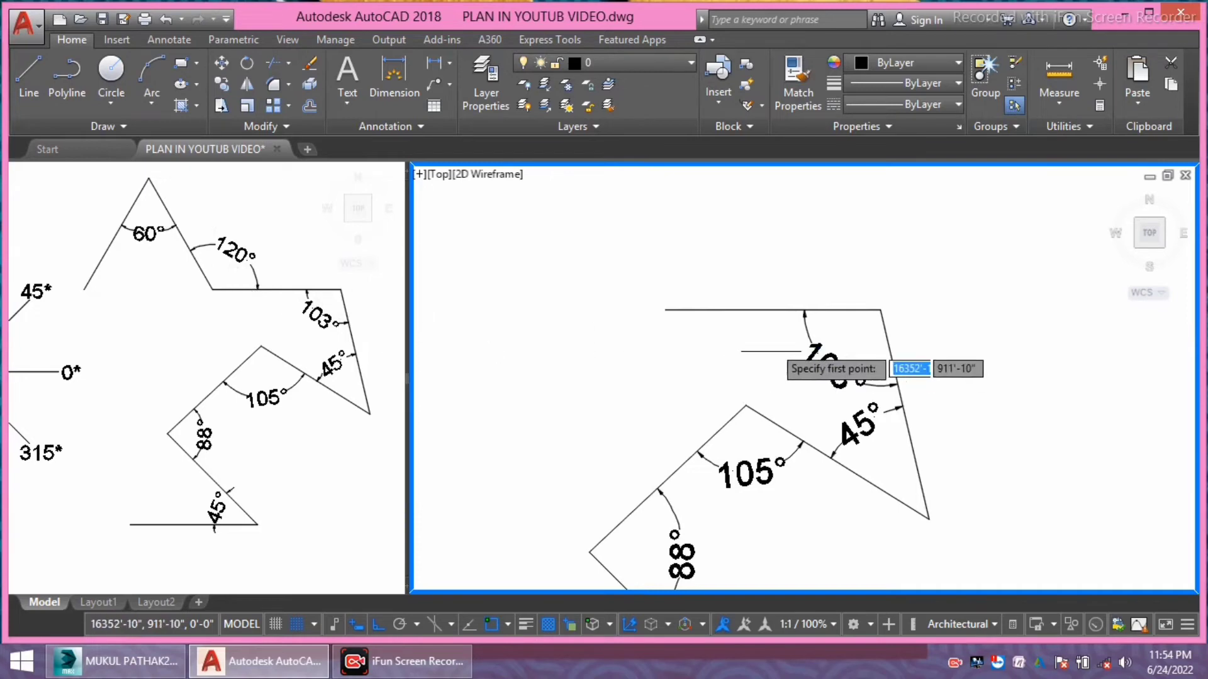
# - Draw a 5' line at 120° from the top horizontal line's left endpoint
pyautogui.click(665, 309)
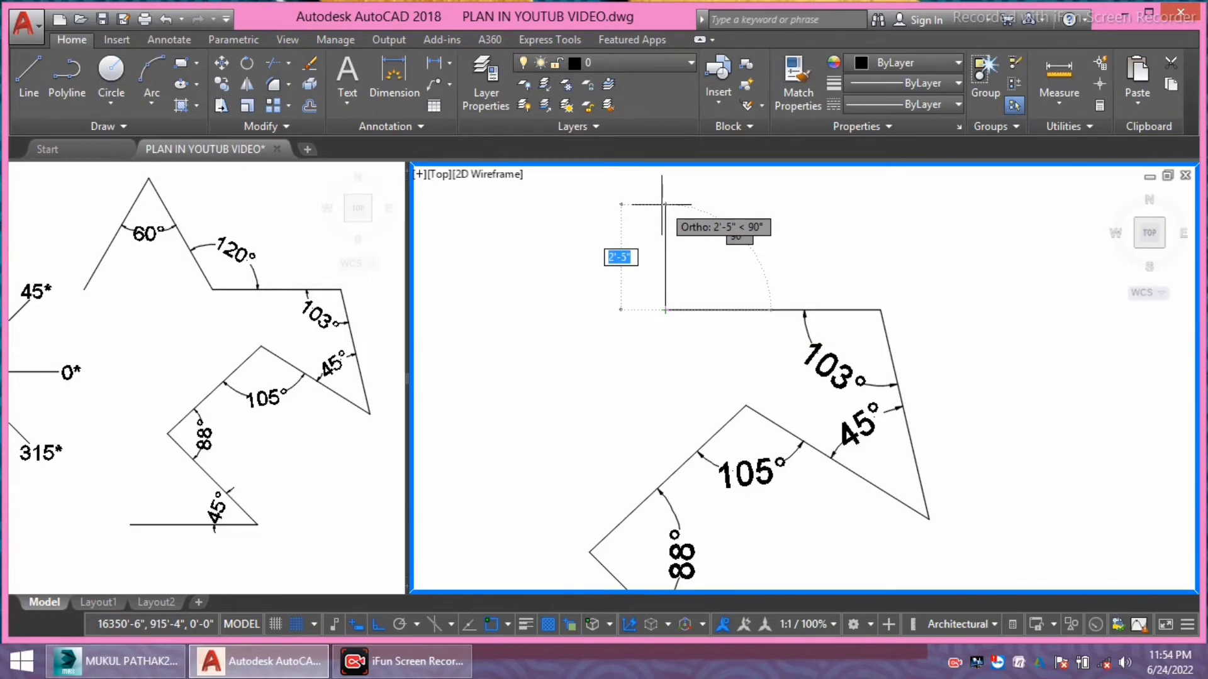
pyautogui.write('5')
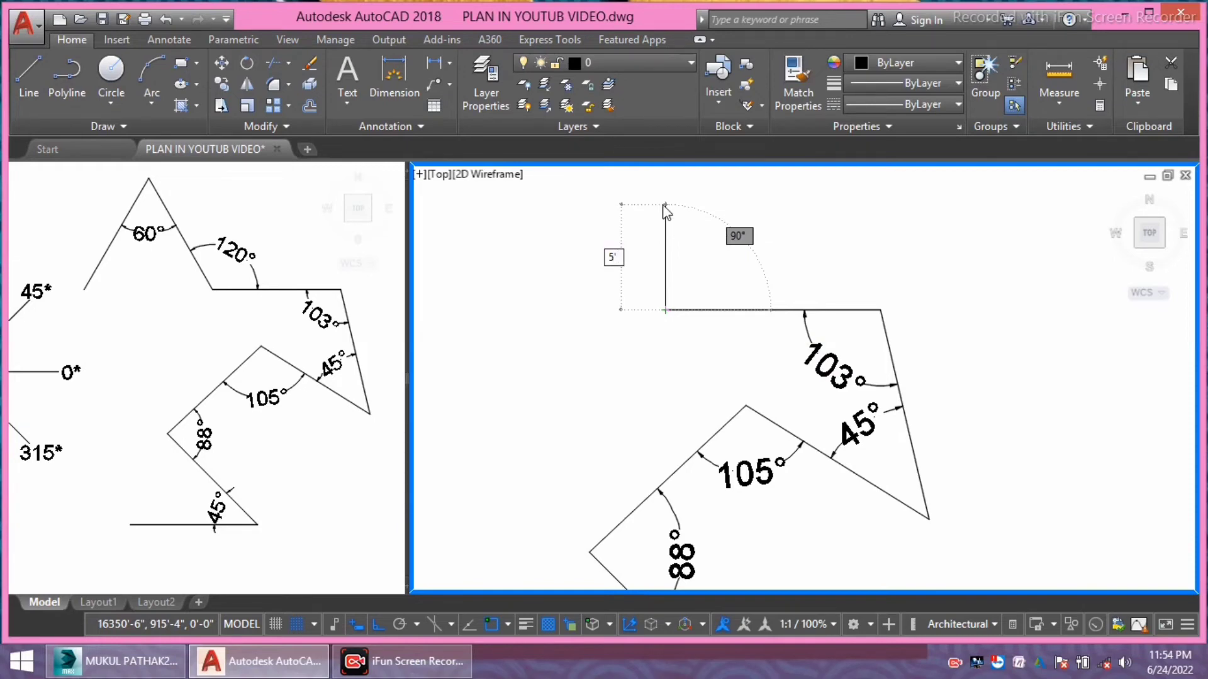
pyautogui.press('Tab')
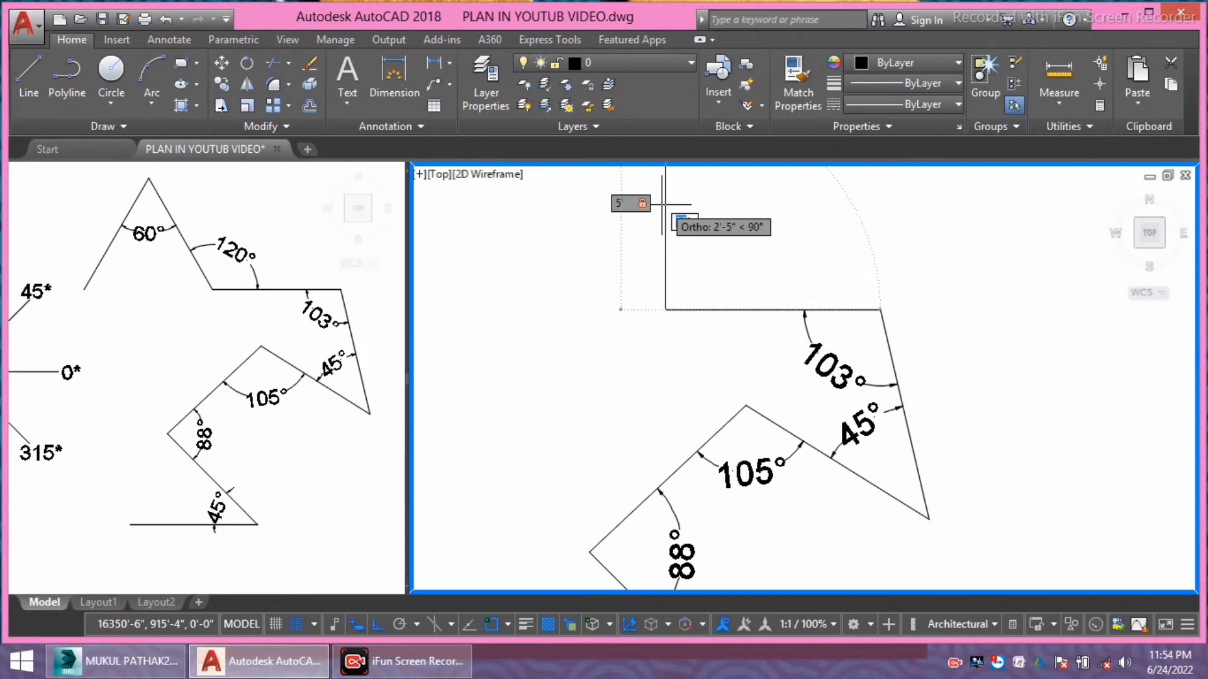
pyautogui.write('120')
pyautogui.press('Return')
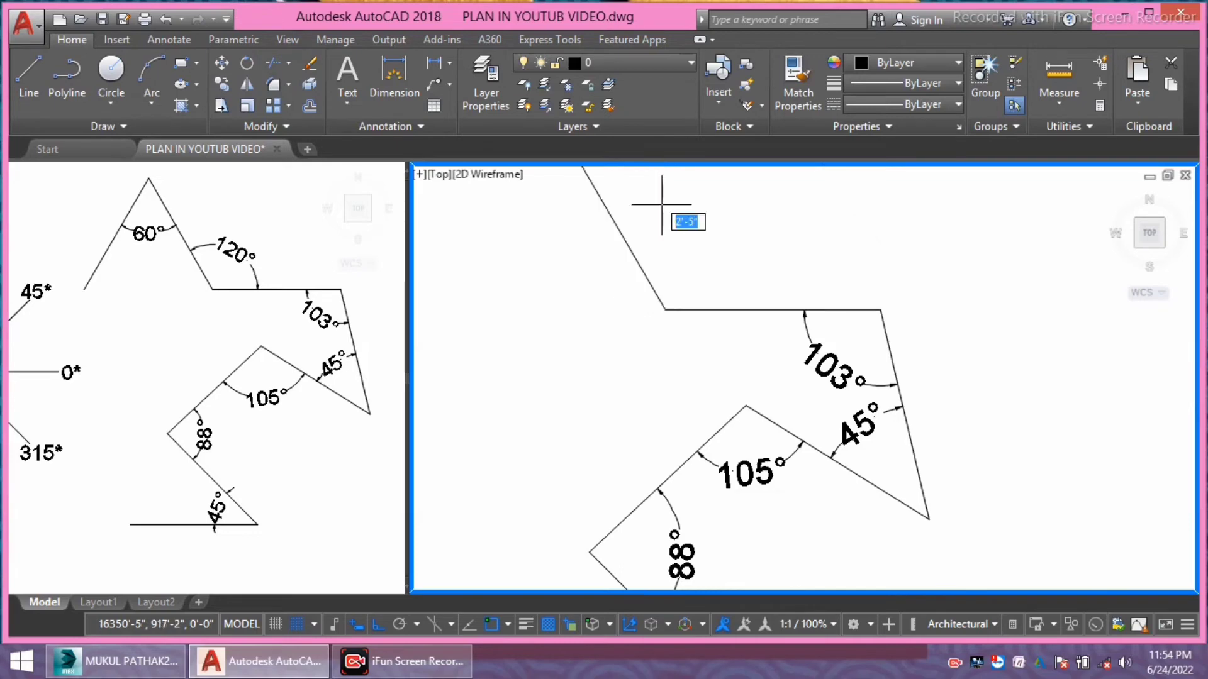
pyautogui.press('Return')
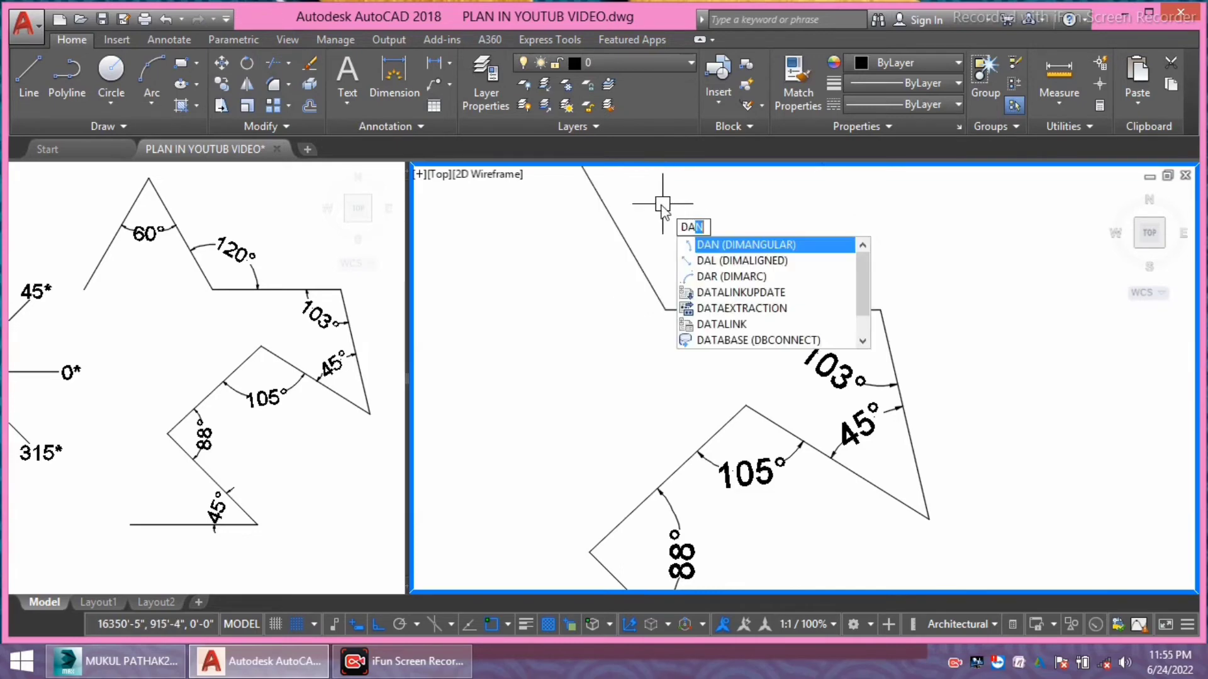
# - Dimension the 120° angle between the new diagonal and the top horizontal line
pyautogui.write('n')
pyautogui.press('Return')
pyautogui.moveTo(665, 308); pyautogui.dragTo(619, 359, button='middle')
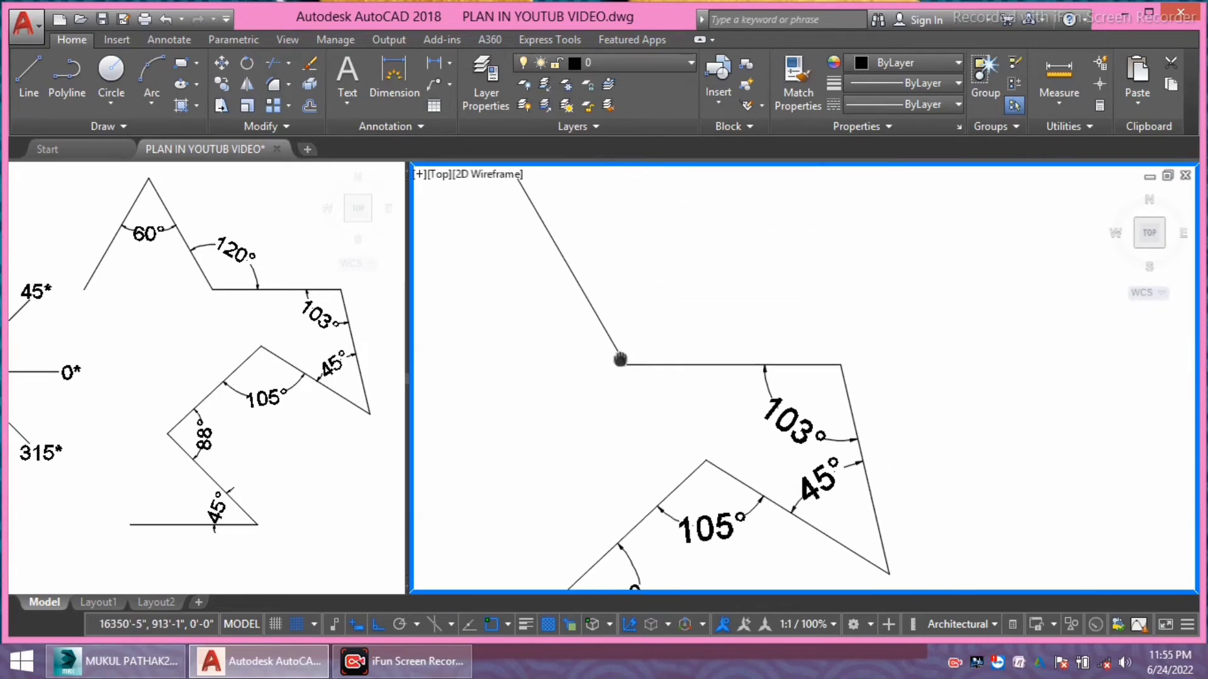
pyautogui.click(596, 312)
pyautogui.click(667, 365)
pyautogui.click(675, 290)
pyautogui.scroll(-4, 654, 327)
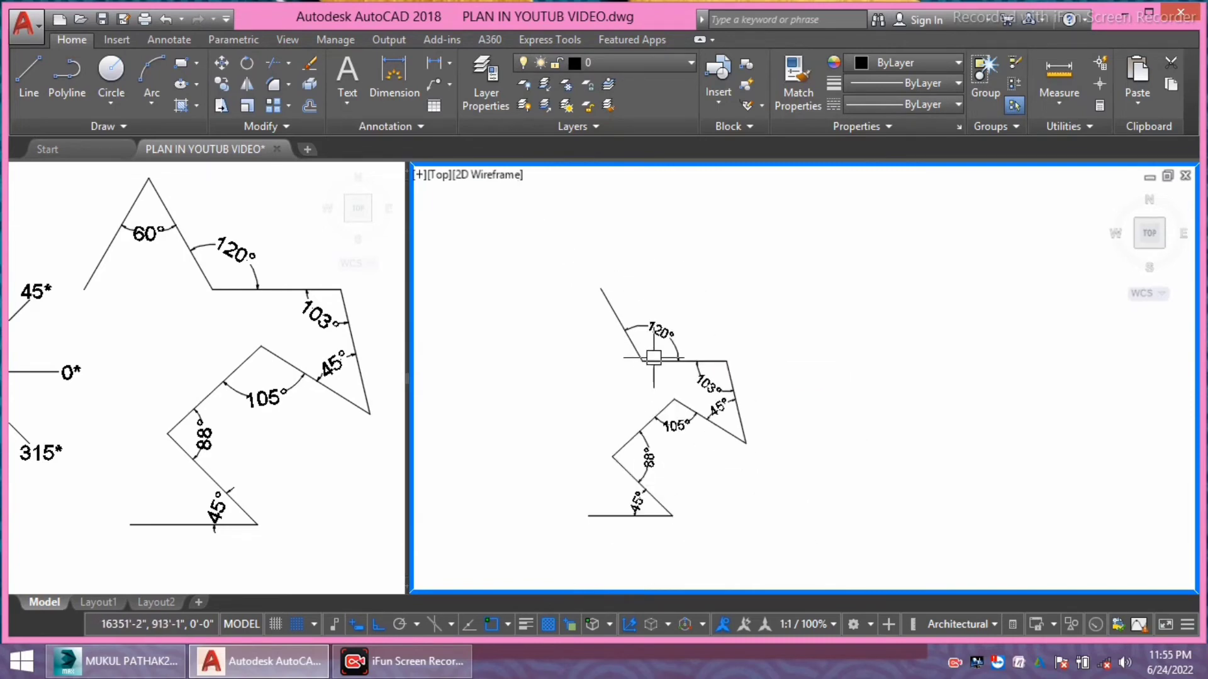
pyautogui.scroll(4, 723, 365)
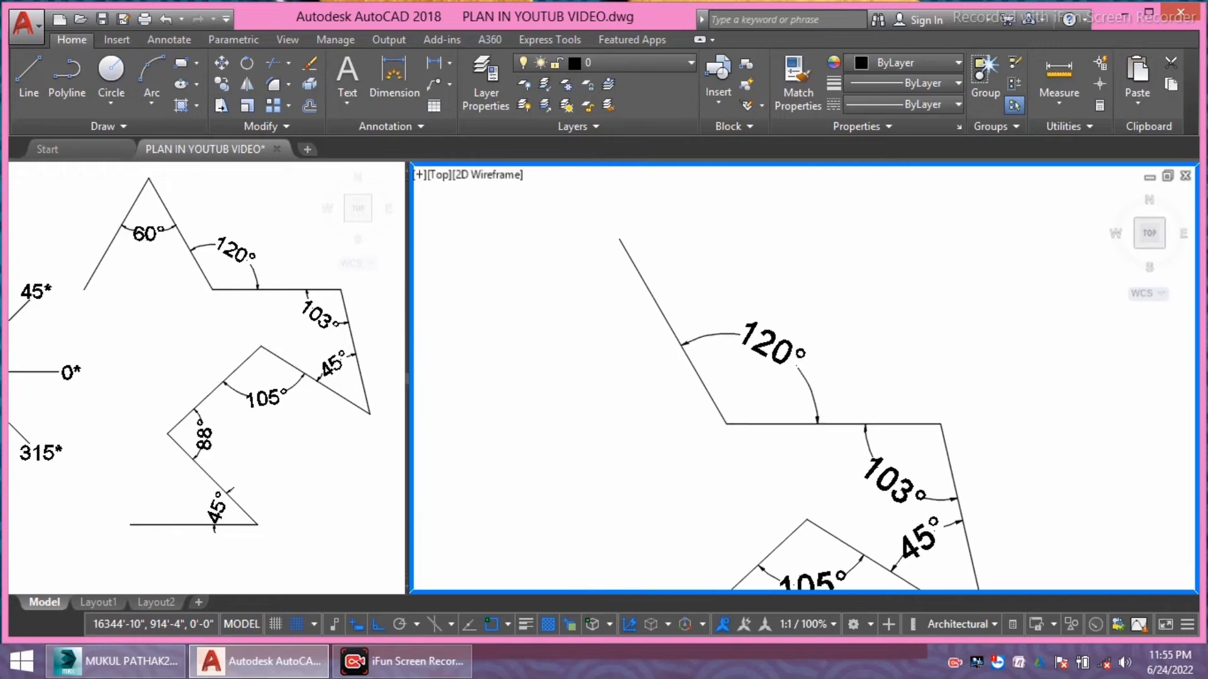
pyautogui.moveTo(753, 376); pyautogui.dragTo(762, 349, button='middle')
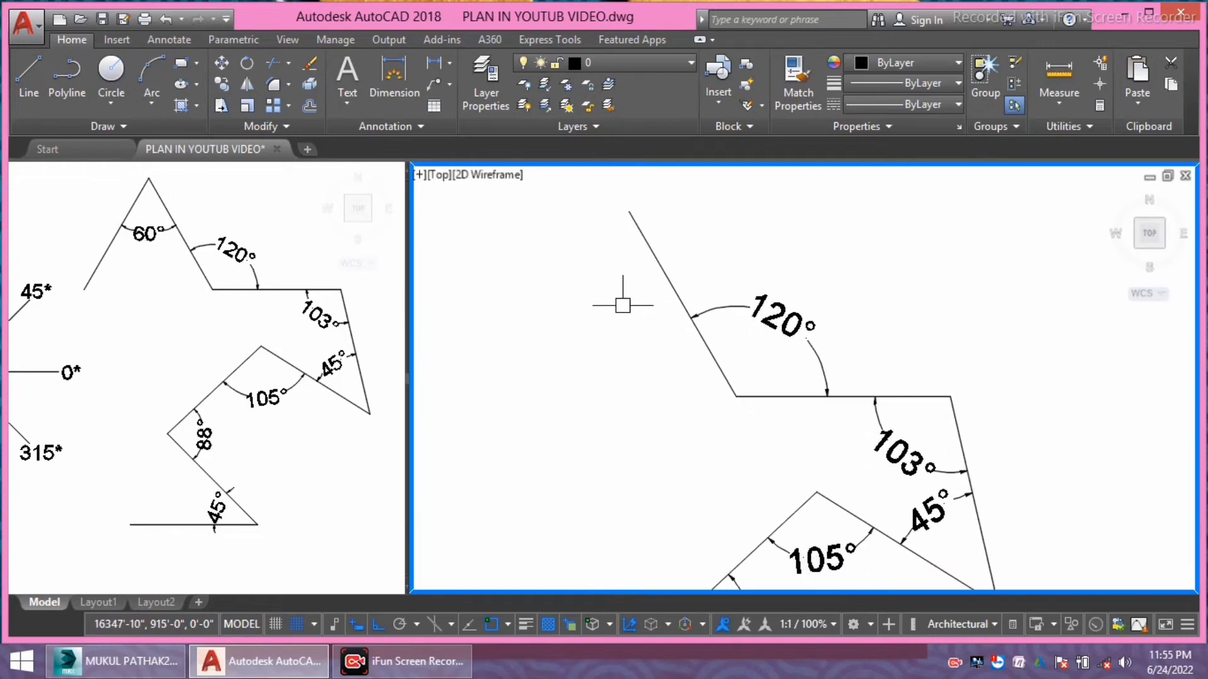
pyautogui.moveTo(686, 379); pyautogui.dragTo(697, 391, button='middle')
# - Draw a vertical line dropping from the new diagonal's top end
pyautogui.write('l')
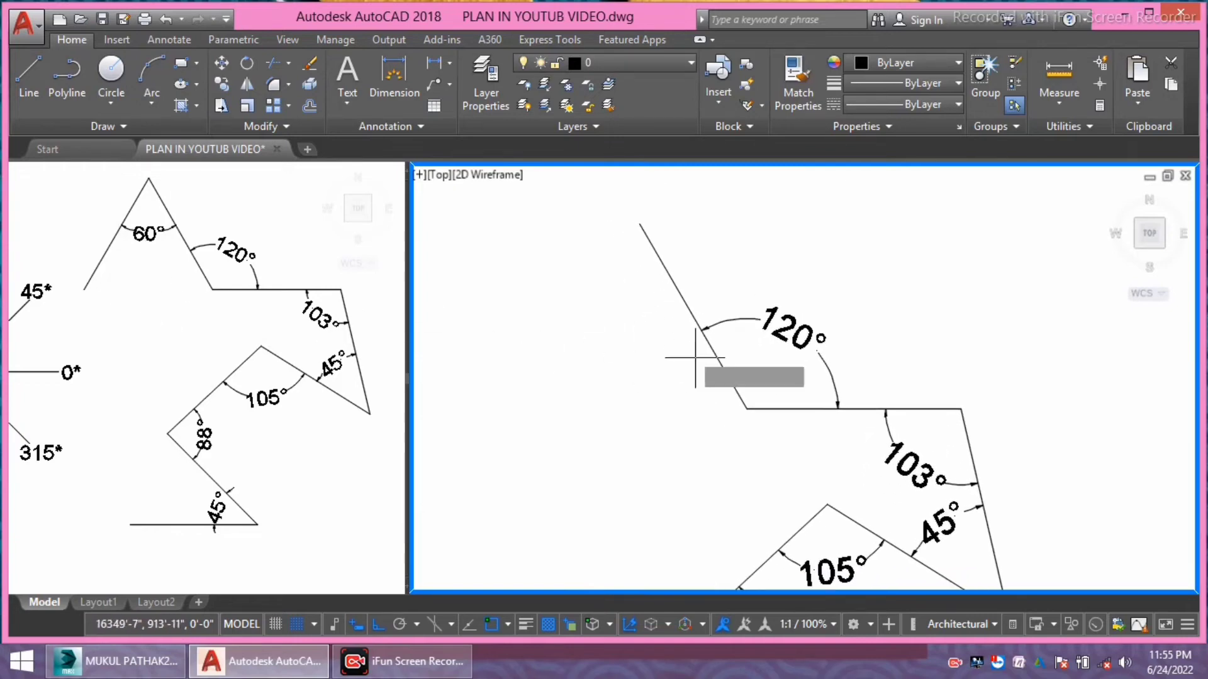
pyautogui.press('Return')
pyautogui.click(639, 223)
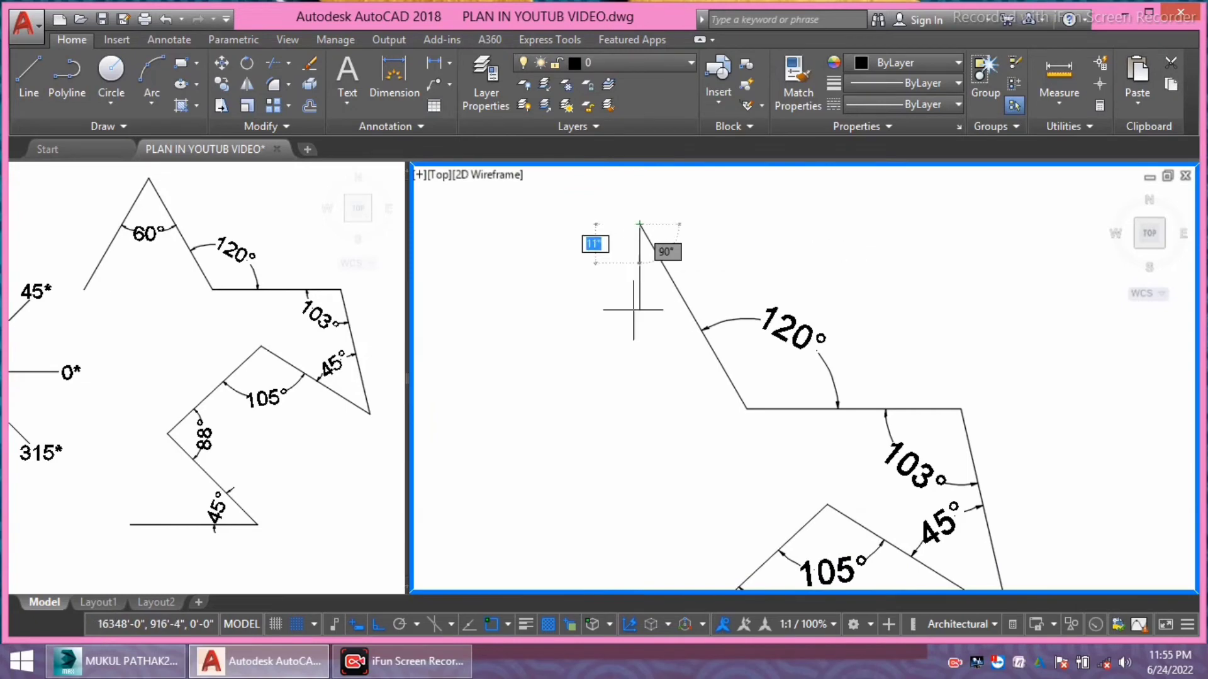
pyautogui.click(636, 387)
pyautogui.press('Escape')
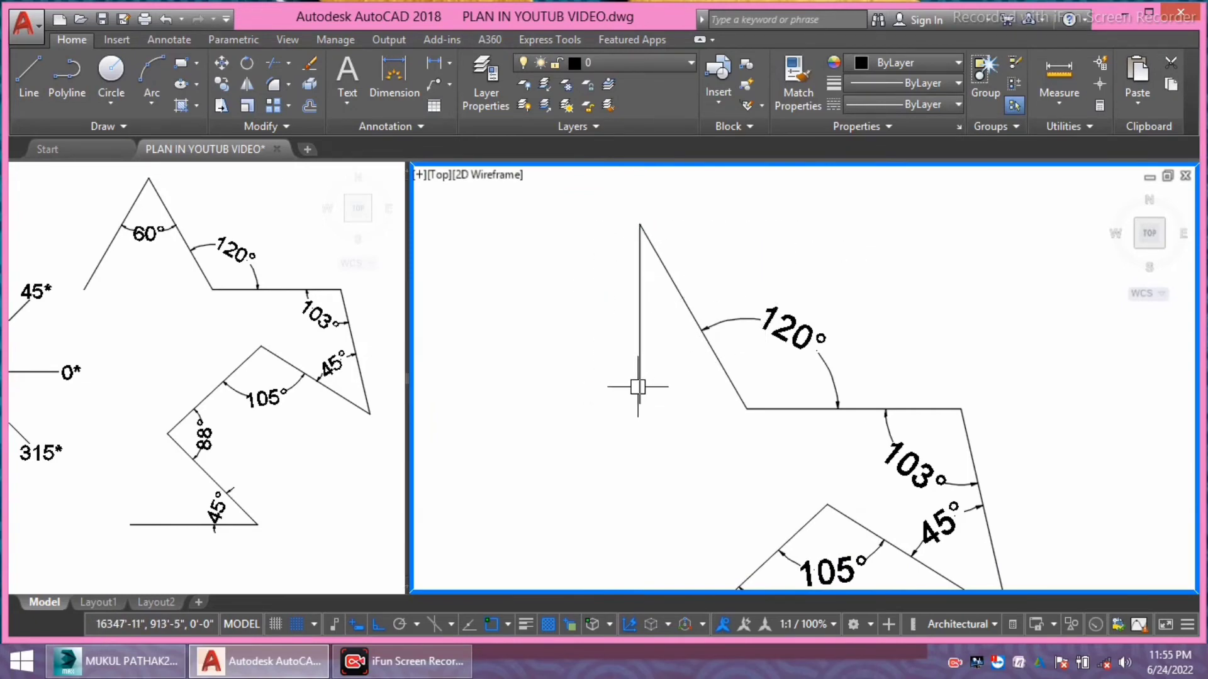
# - Dimension the 30° angle between the vertical line and the slanted line
pyautogui.write('DAn')
pyautogui.press('Return')
pyautogui.click(639, 319)
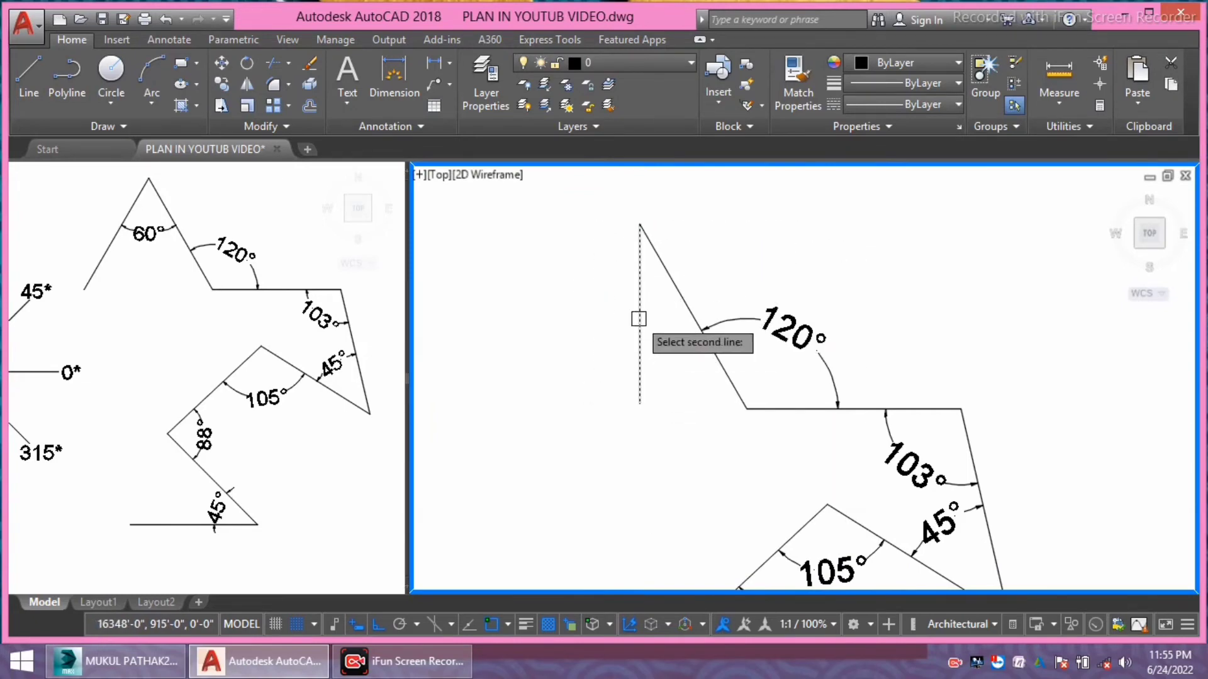
pyautogui.click(672, 297)
pyautogui.click(664, 340)
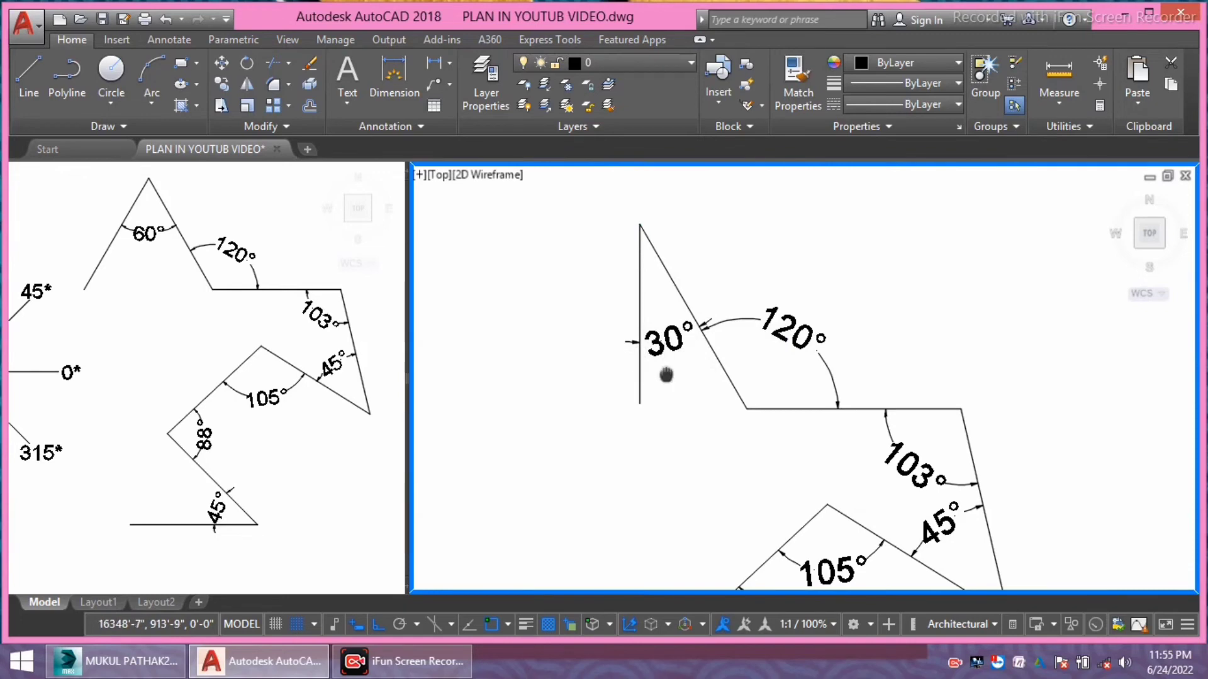
pyautogui.moveTo(666, 375); pyautogui.dragTo(683, 388, button='middle')
pyautogui.click(119, 281)
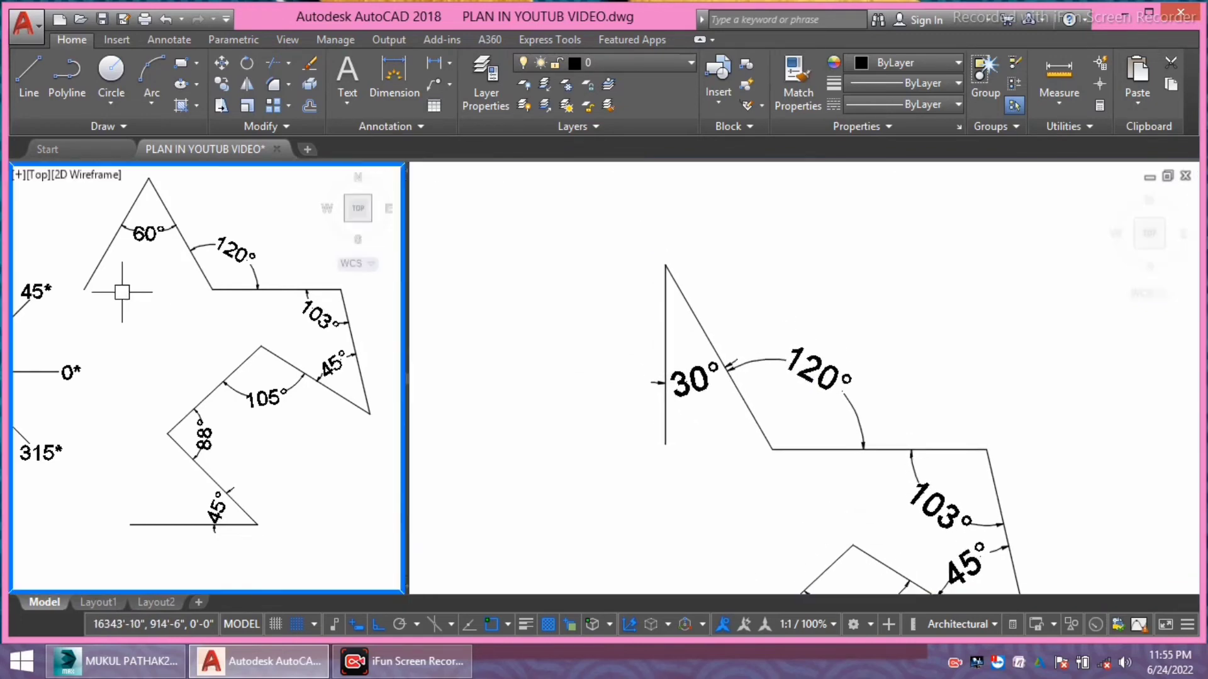
pyautogui.moveTo(184, 273); pyautogui.dragTo(200, 292, button='middle')
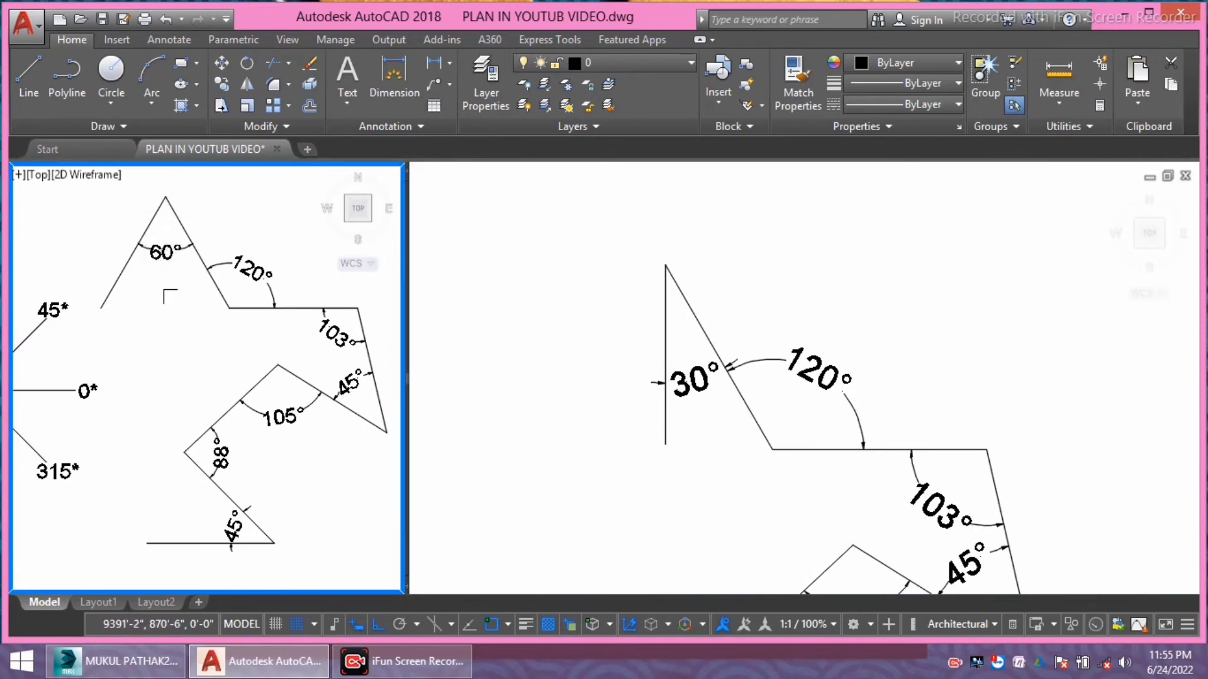
pyautogui.moveTo(55, 215); pyautogui.dragTo(69, 224, button='middle')
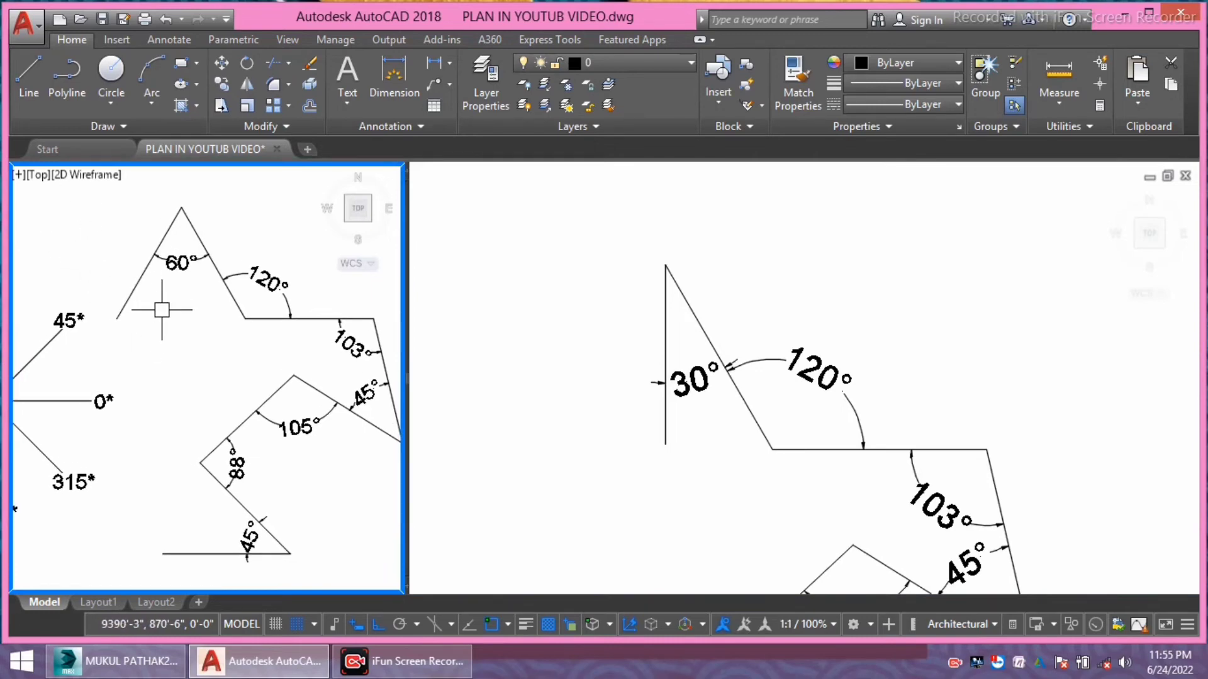
pyautogui.moveTo(153, 290); pyautogui.dragTo(149, 299, button='middle')
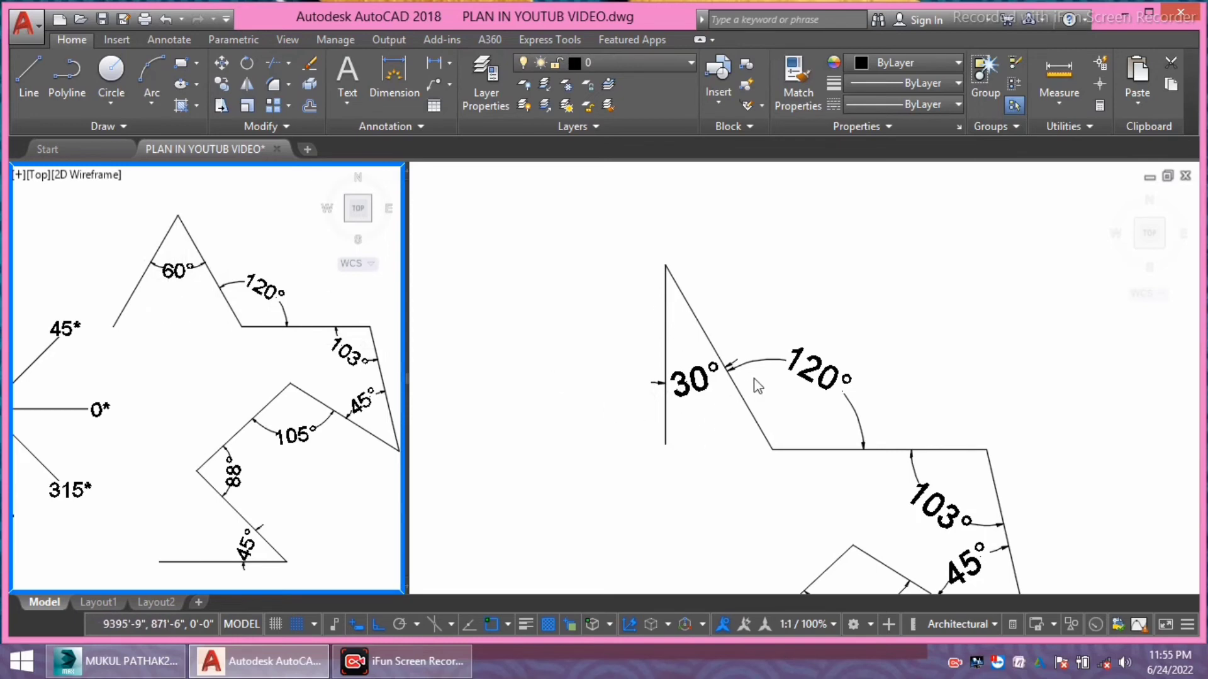
# - Delete the vertical line and its 30° angular dimension
pyautogui.click(659, 380)
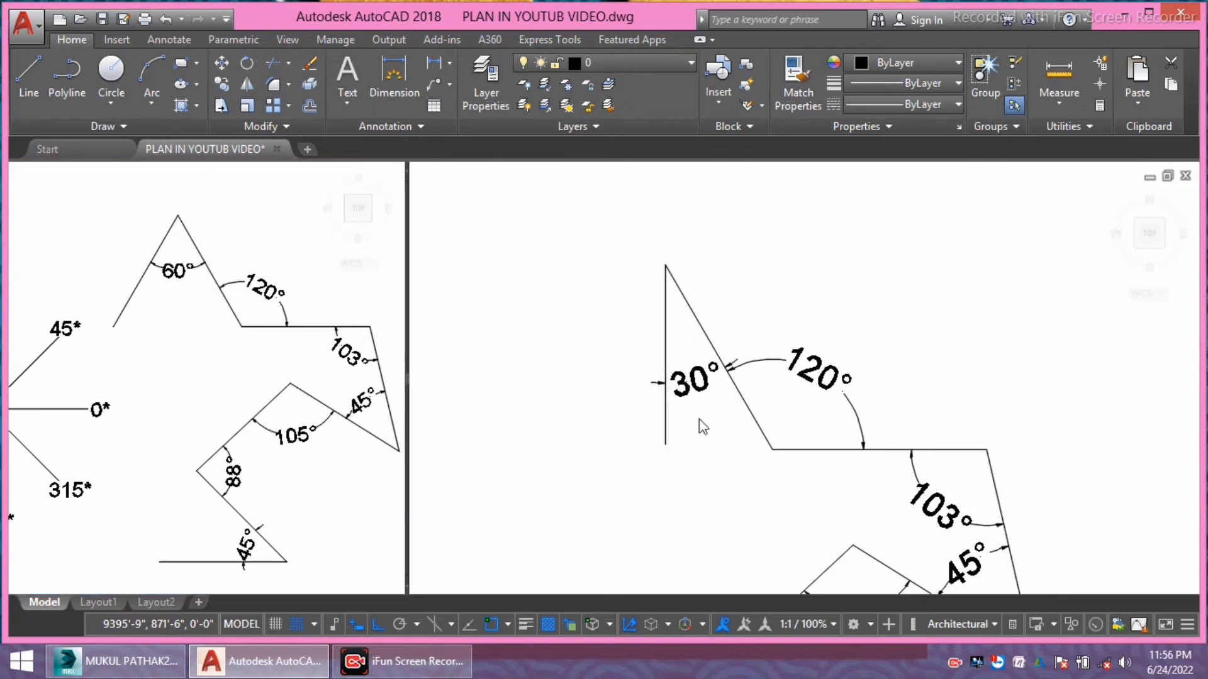
pyautogui.click(653, 379)
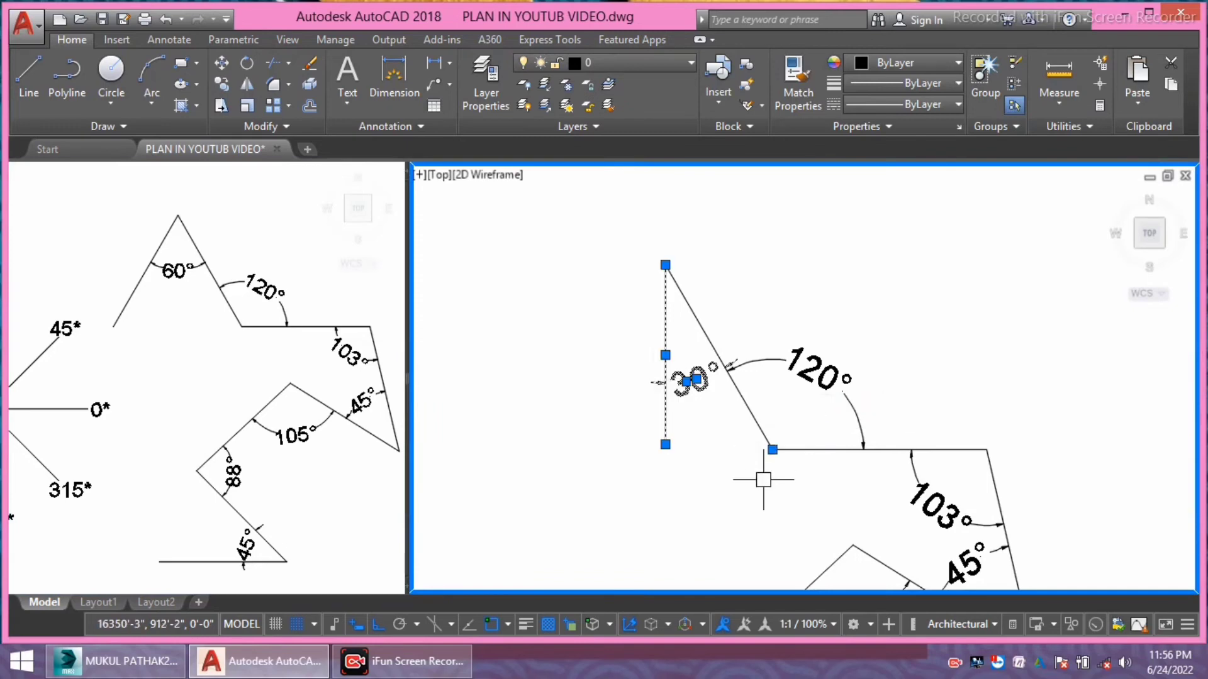
pyautogui.press('Delete')
# - Draw a 5' line from the apex running down-left at 240°
pyautogui.press('Return')
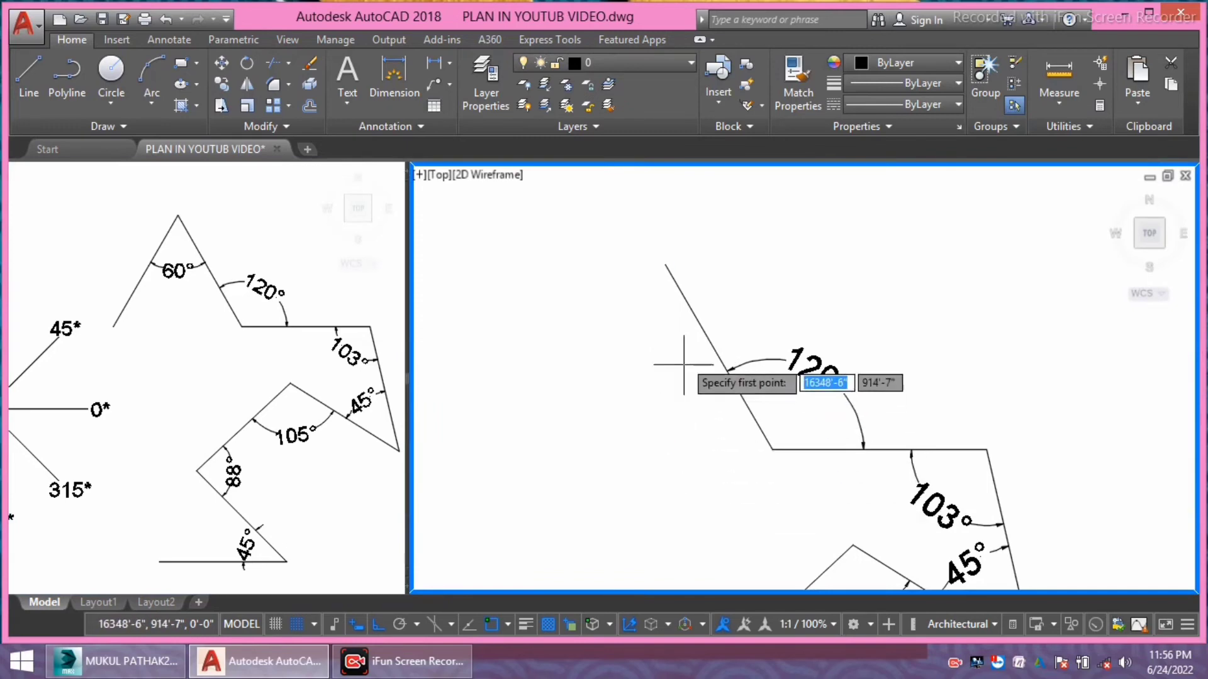
pyautogui.click(664, 264)
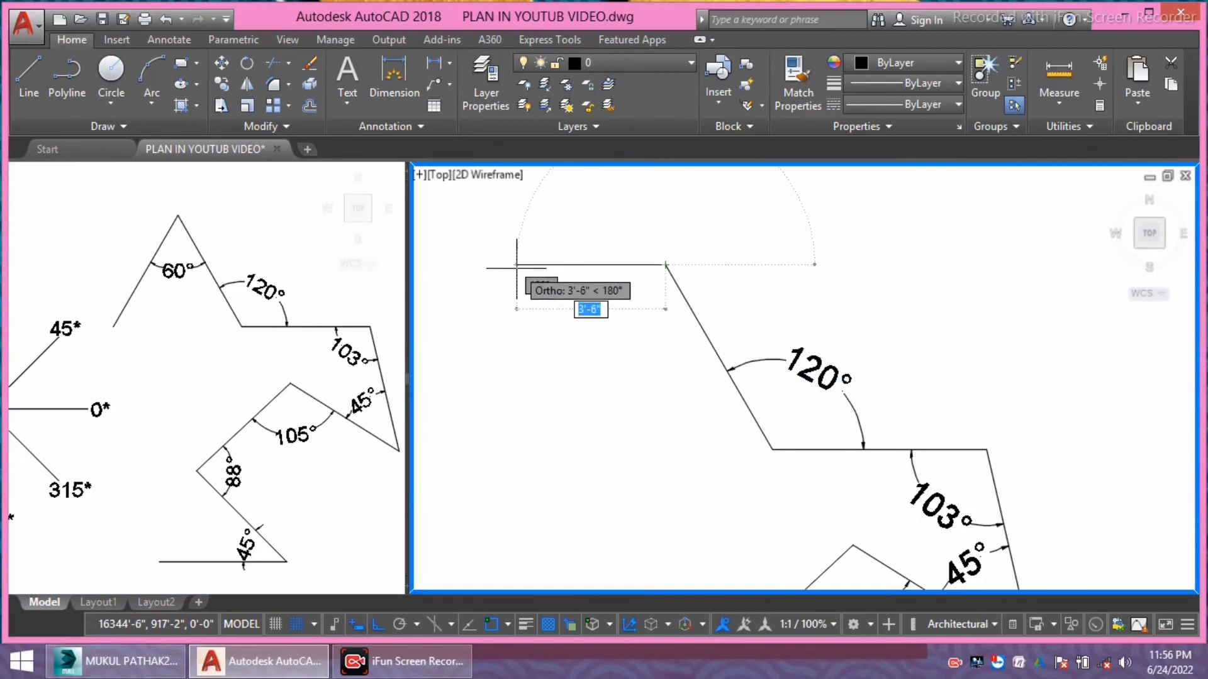
pyautogui.write('1')
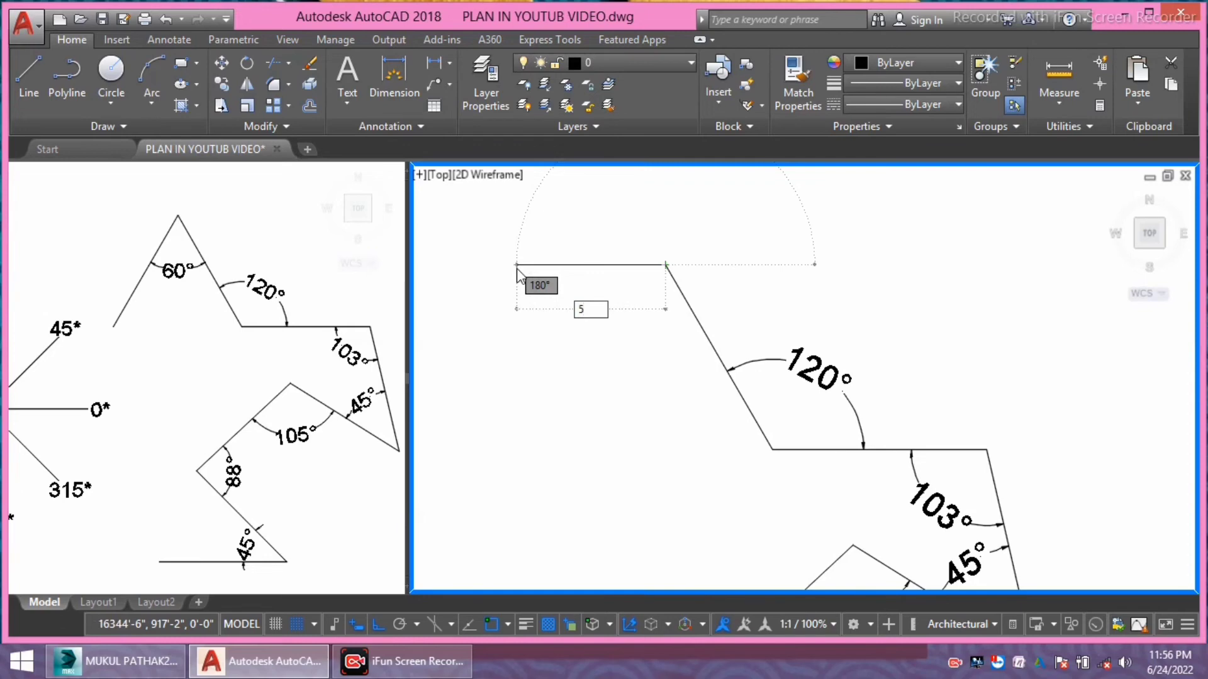
pyautogui.write("'")
pyautogui.press('Tab')
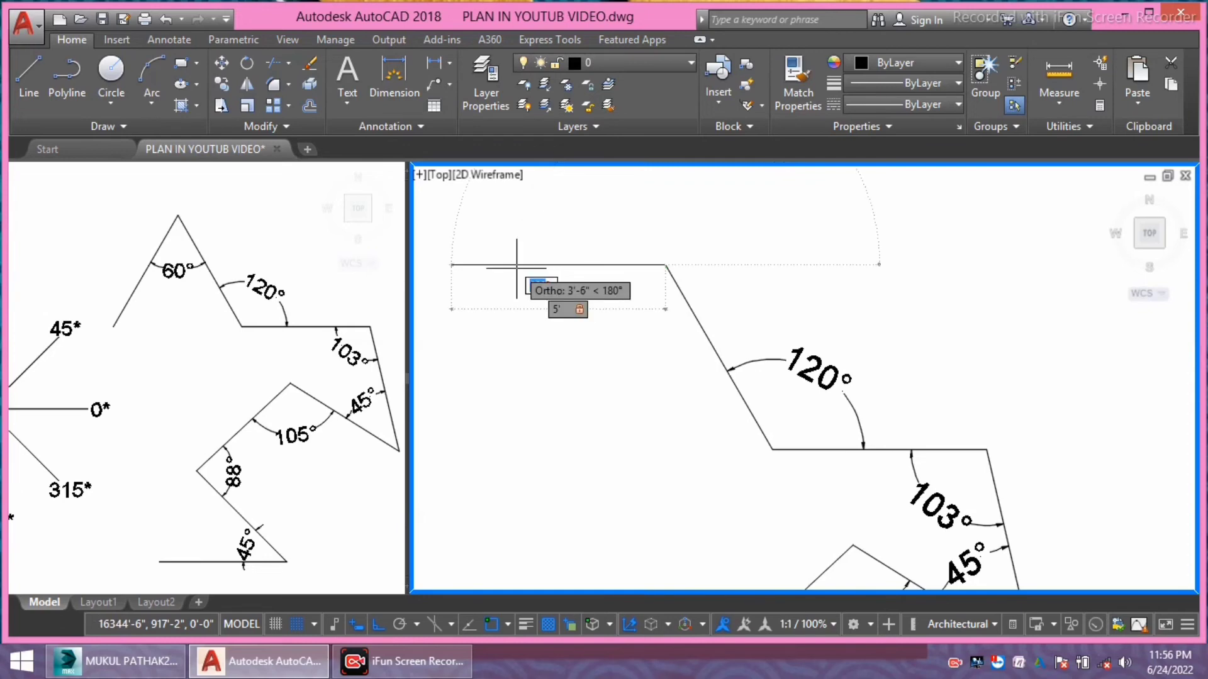
pyautogui.write('240')
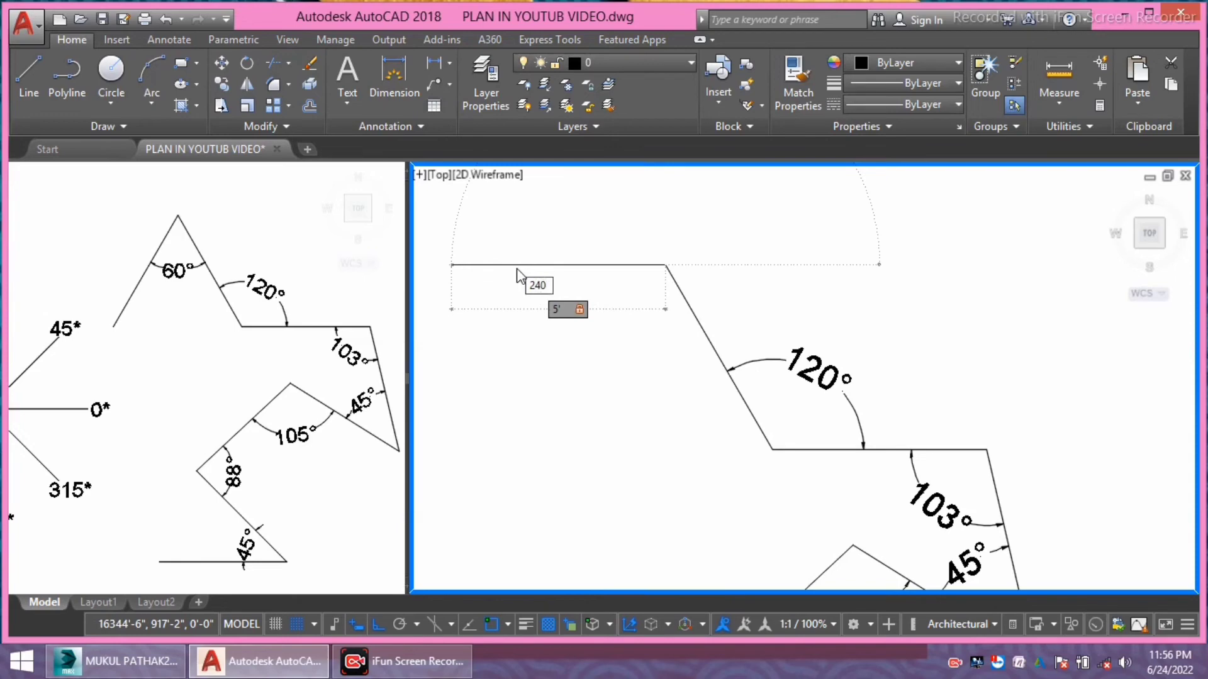
pyautogui.press('Return')
pyautogui.press('Escape')
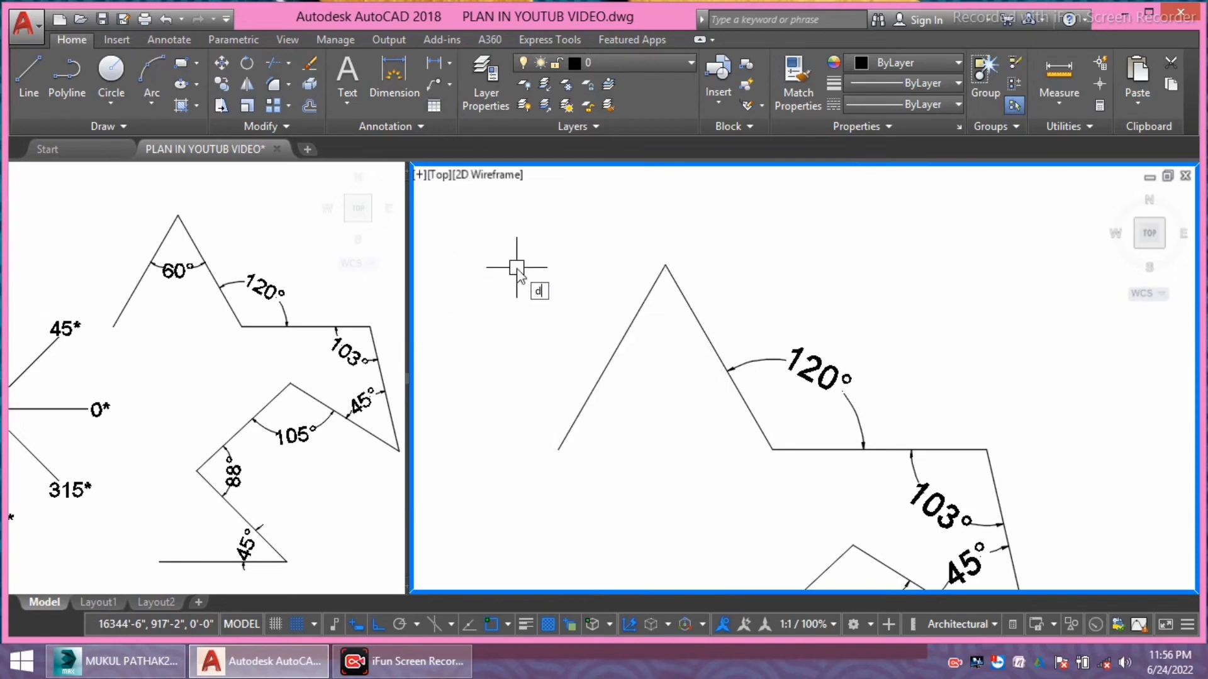
# - Add a 60° angular dimension inside the peak between the 120° and 240° lines
pyautogui.write('an')
pyautogui.press('Return')
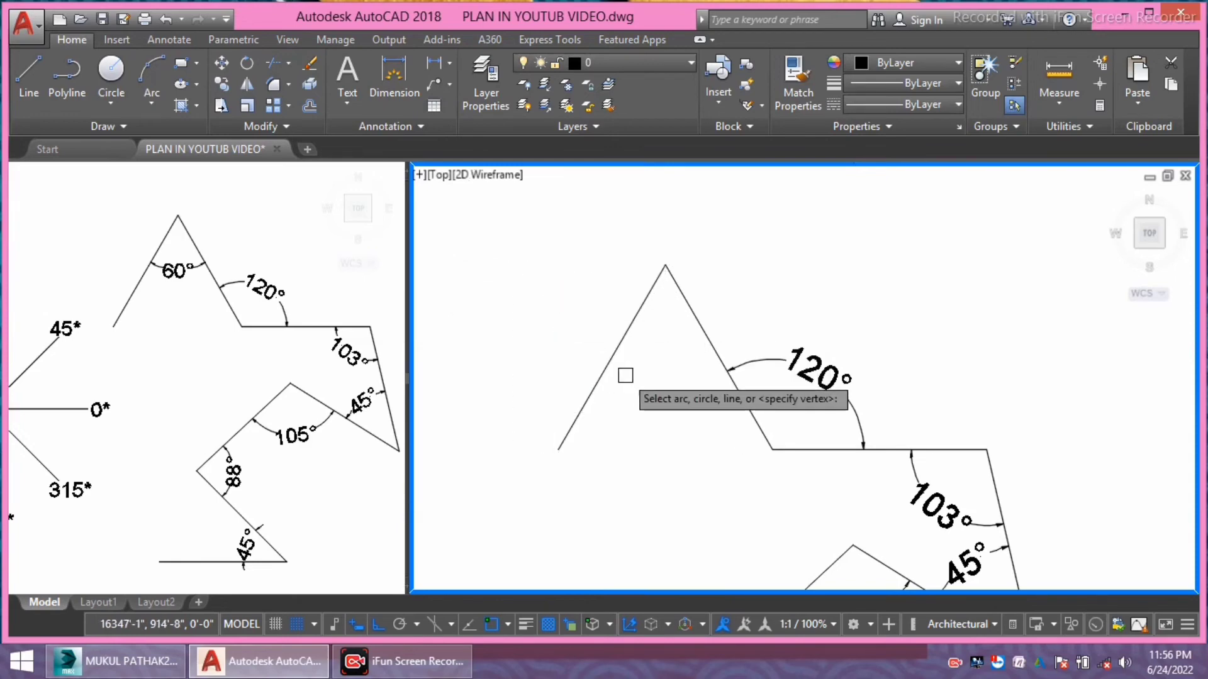
pyautogui.click(614, 356)
pyautogui.click(707, 343)
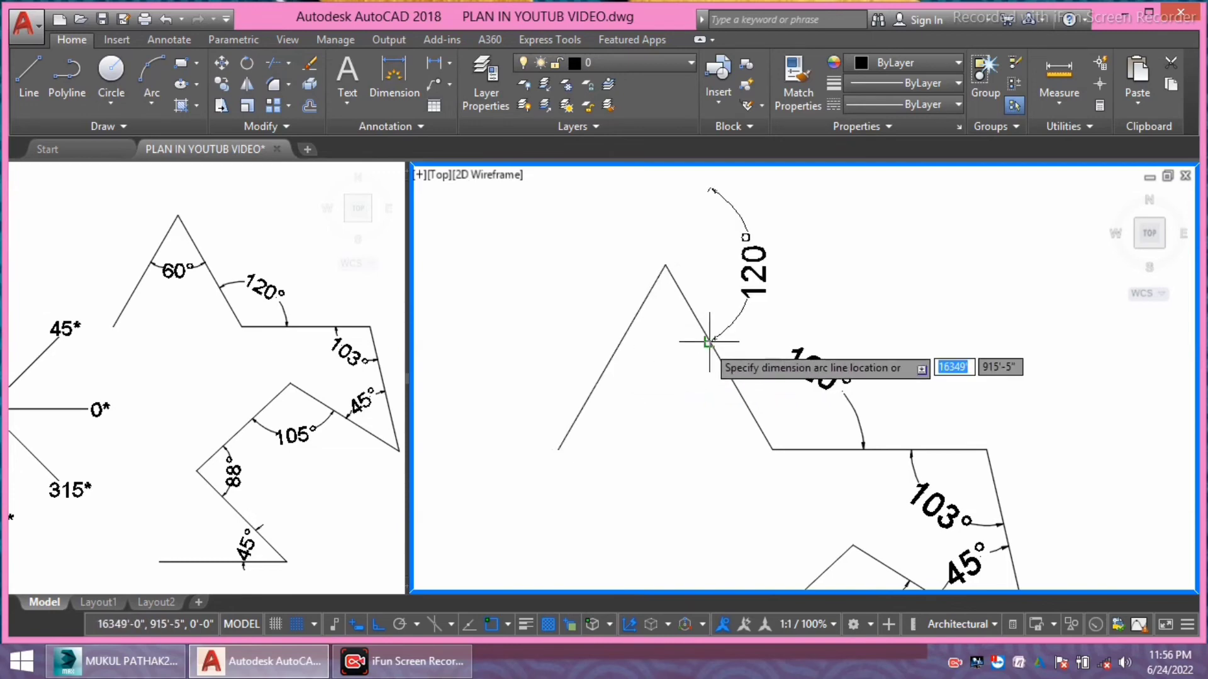
pyautogui.click(666, 371)
pyautogui.scroll(-1, 811, 434)
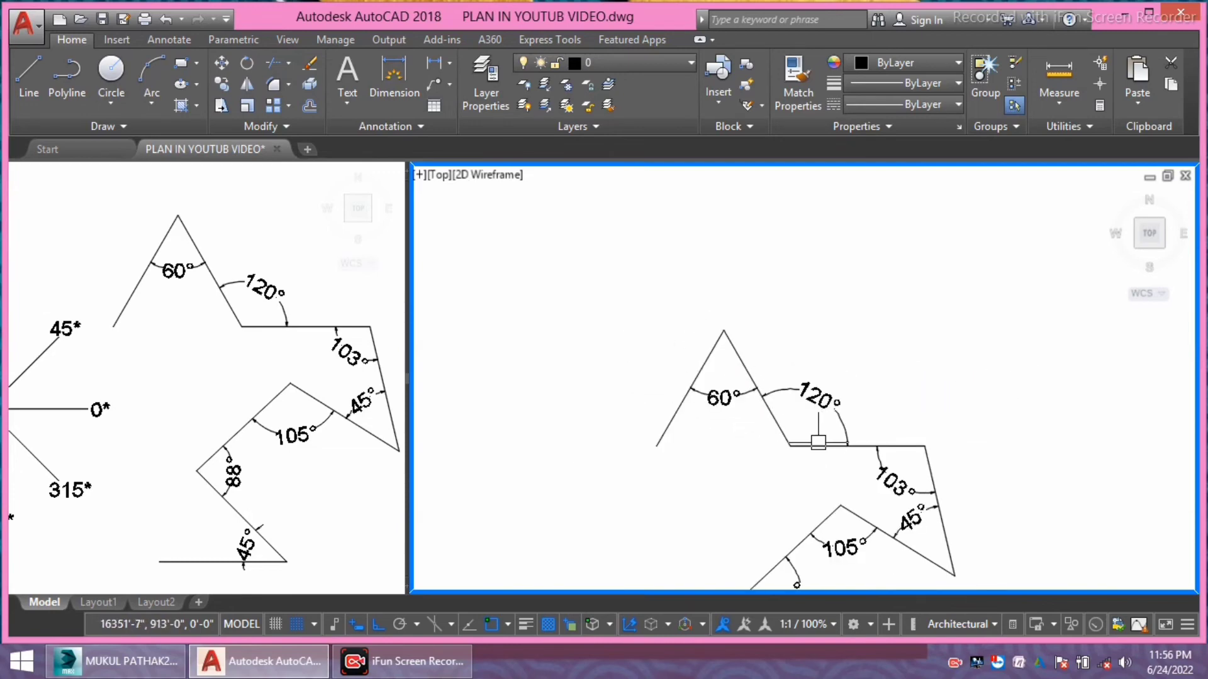
pyautogui.moveTo(817, 442); pyautogui.dragTo(717, 375, button='middle')
pyautogui.scroll(2, 714, 399)
pyautogui.scroll(-2, 731, 389)
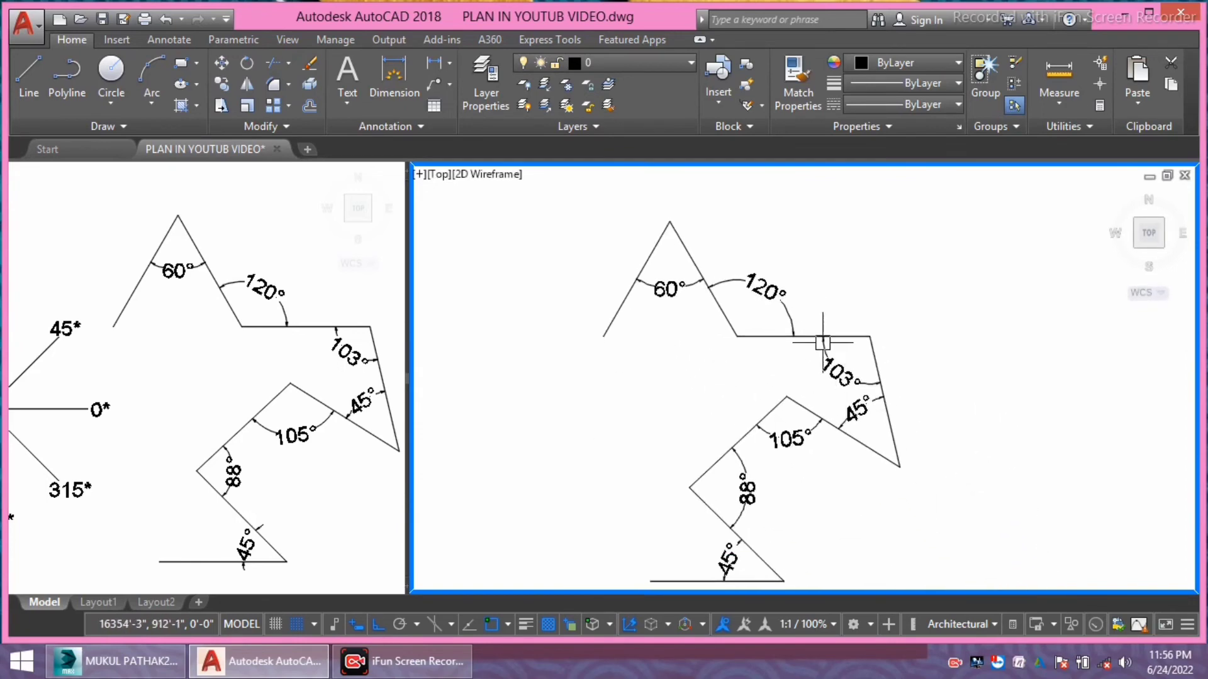
pyautogui.scroll(-2, 823, 342)
pyautogui.scroll(2, 768, 458)
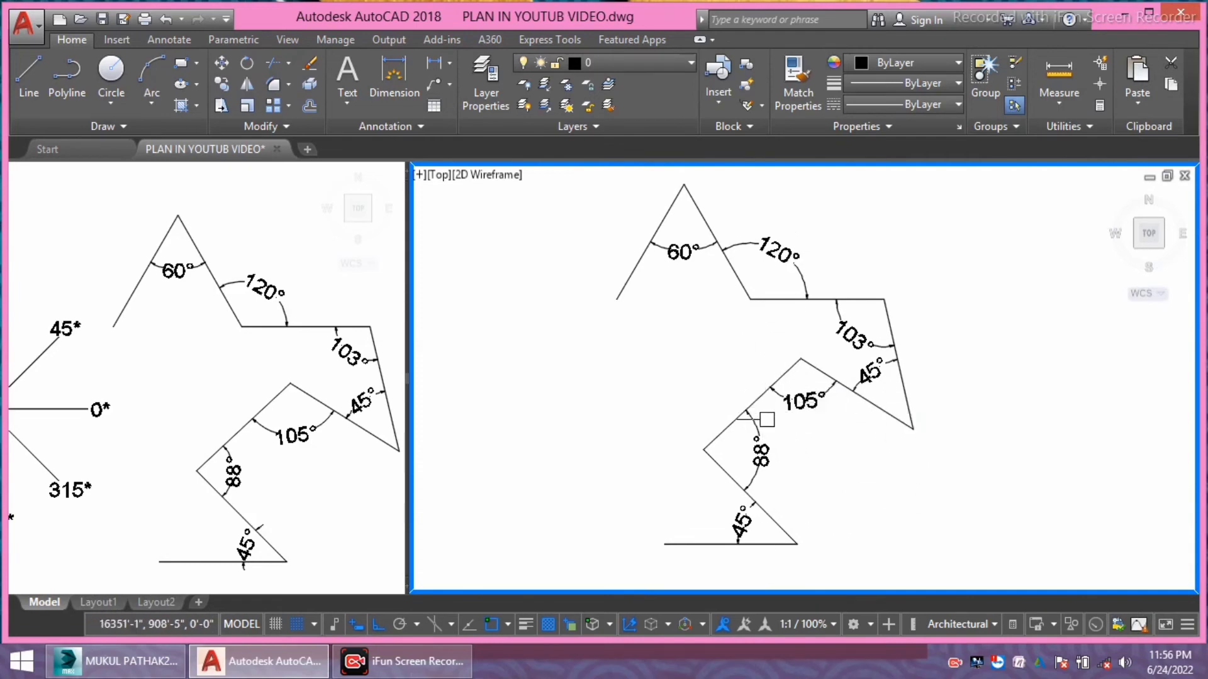
# - Pan the left viewport to bring the reference angle diagram fully into view
pyautogui.click(142, 395)
pyautogui.moveTo(172, 406); pyautogui.dragTo(300, 380, button='middle')
pyautogui.moveTo(161, 396); pyautogui.dragTo(203, 394, button='middle')
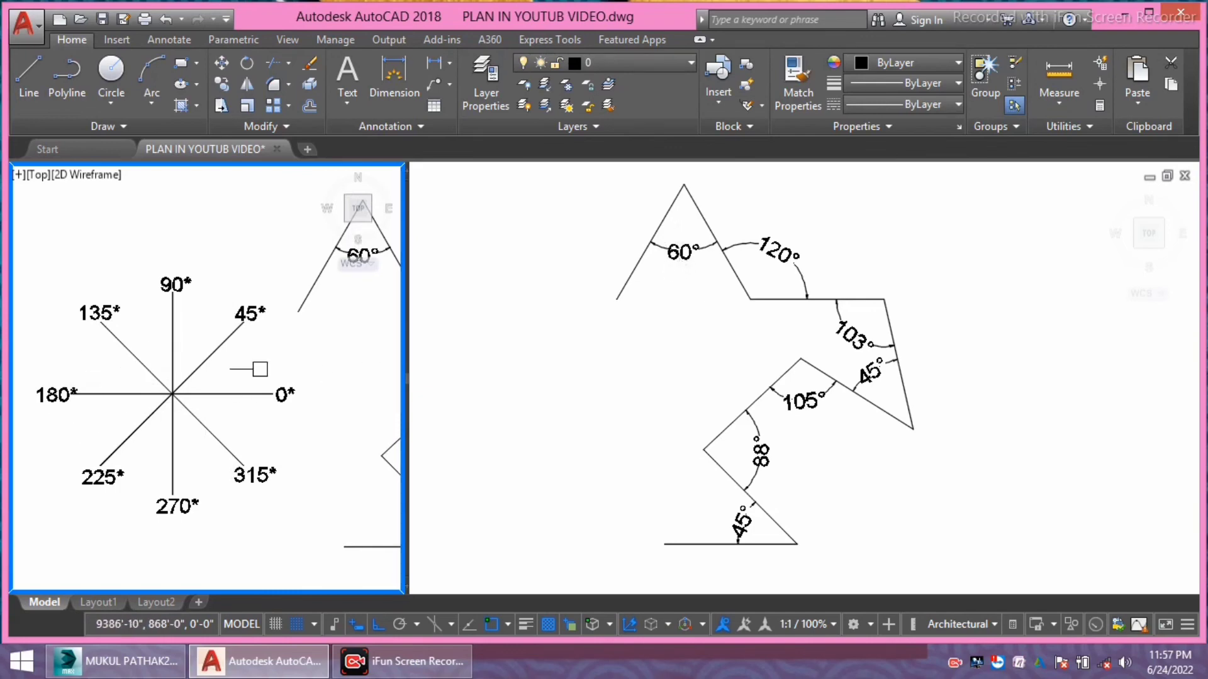
pyautogui.scroll(1, 256, 361)
pyautogui.scroll(2, 246, 356)
pyautogui.scroll(2, 211, 345)
pyautogui.scroll(2, 200, 324)
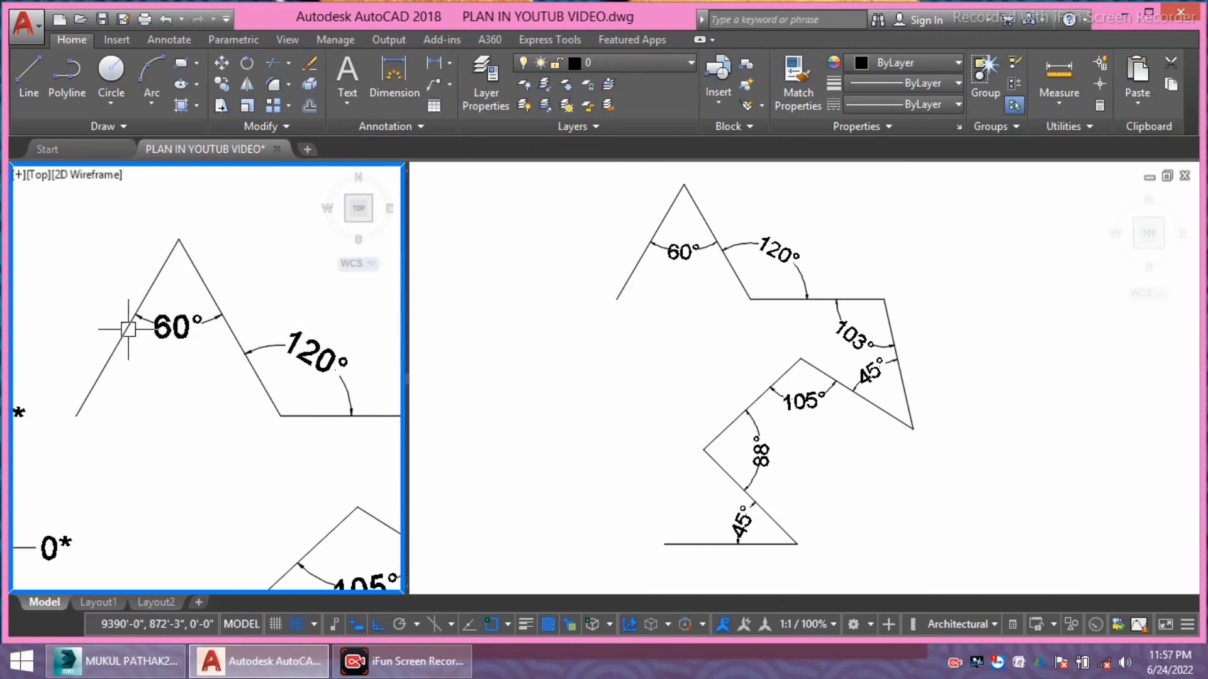
pyautogui.moveTo(159, 337); pyautogui.dragTo(165, 346, button='middle')
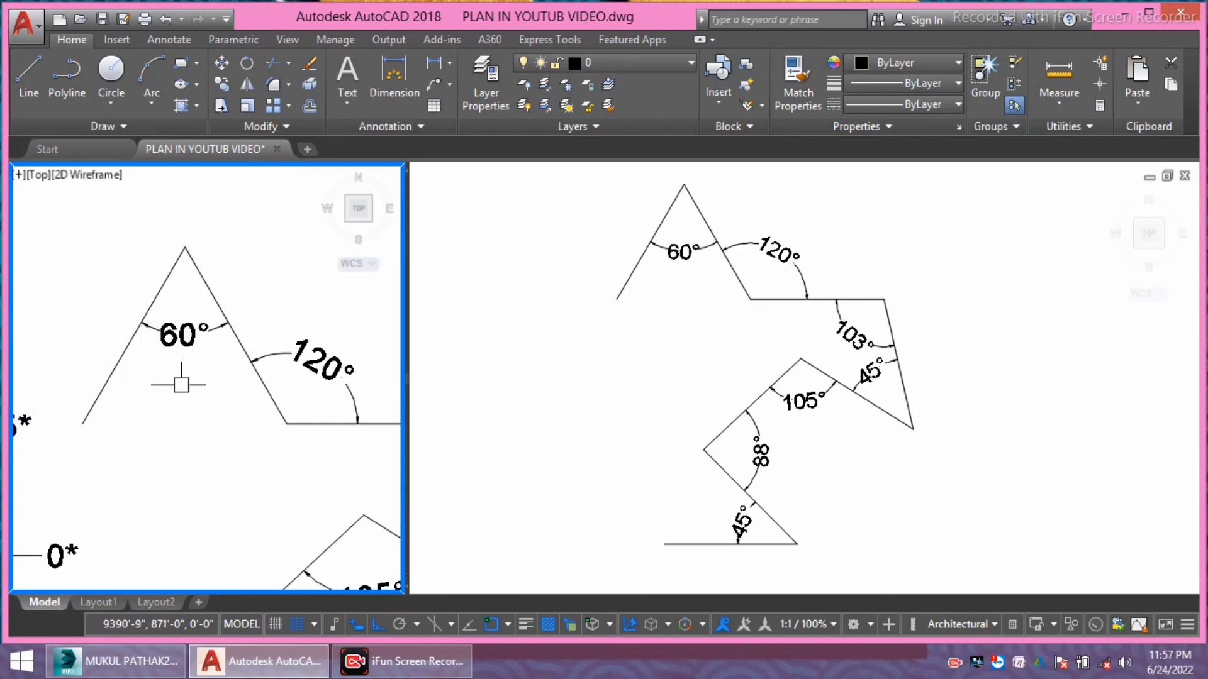
pyautogui.scroll(-2, 194, 394)
pyautogui.scroll(-1, 210, 377)
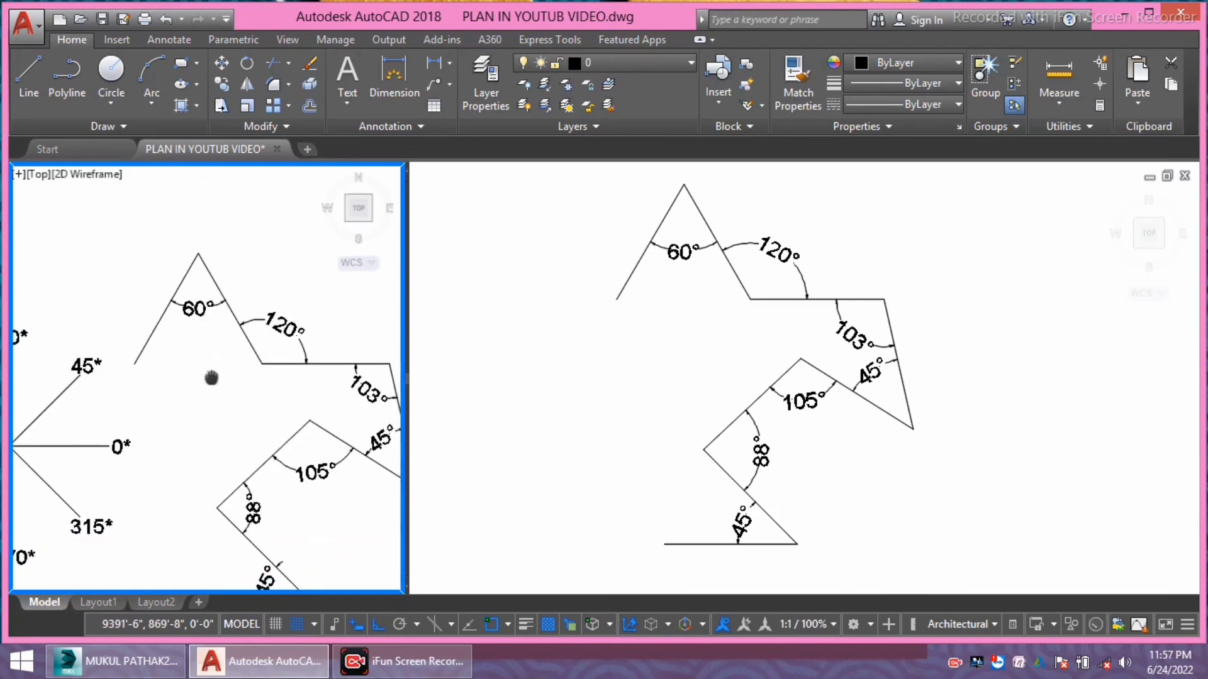
pyautogui.scroll(-1, 205, 474)
pyautogui.scroll(-2, 216, 446)
pyautogui.moveTo(216, 447)
pyautogui.mouseDown(button='middle')
pyautogui.moveTo(237, 418)
pyautogui.moveTo(262, 434)
pyautogui.moveTo(277, 485)
pyautogui.mouseUp(button='middle')
pyautogui.scroll(2, 278, 485)
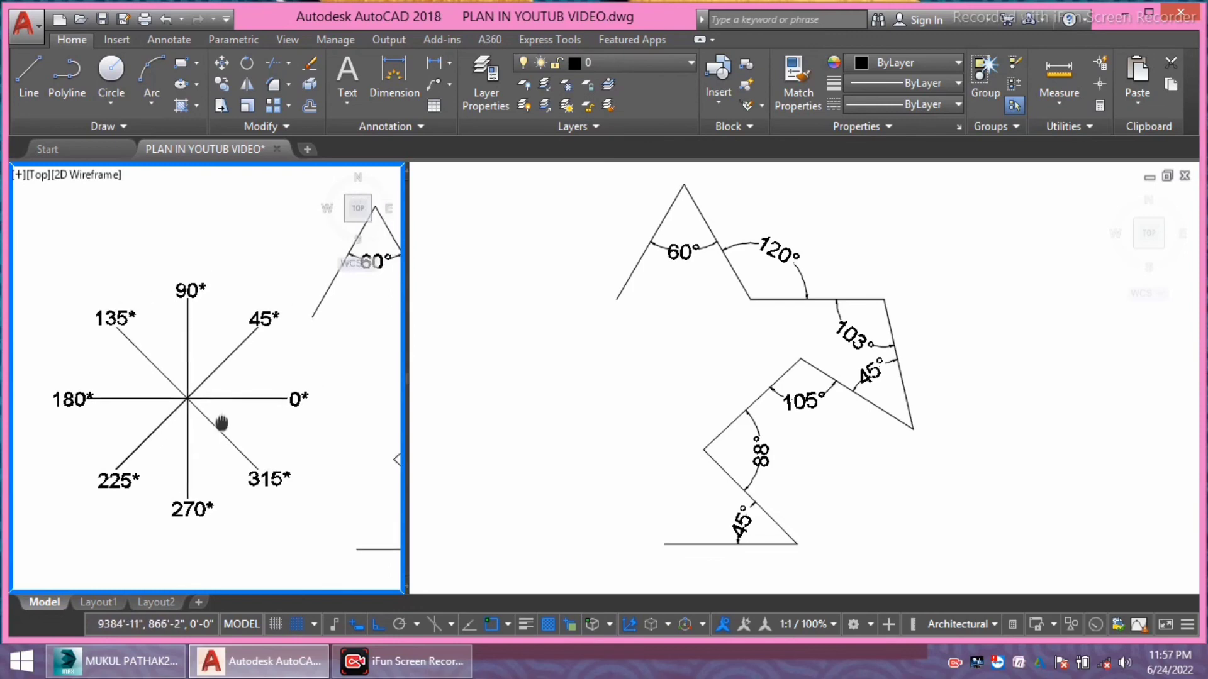
pyautogui.moveTo(216, 423); pyautogui.dragTo(198, 443, button='middle')
pyautogui.scroll(1, 199, 442)
pyautogui.scroll(-2, 199, 443)
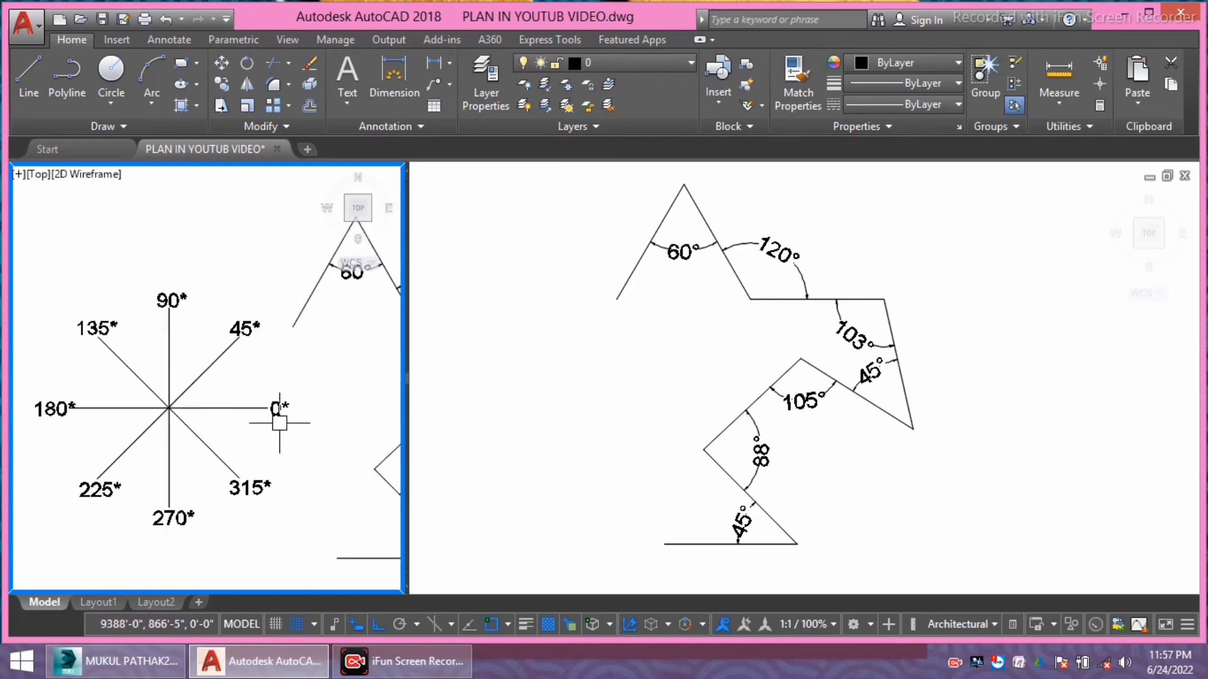
pyautogui.moveTo(278, 406); pyautogui.dragTo(294, 408, button='middle')
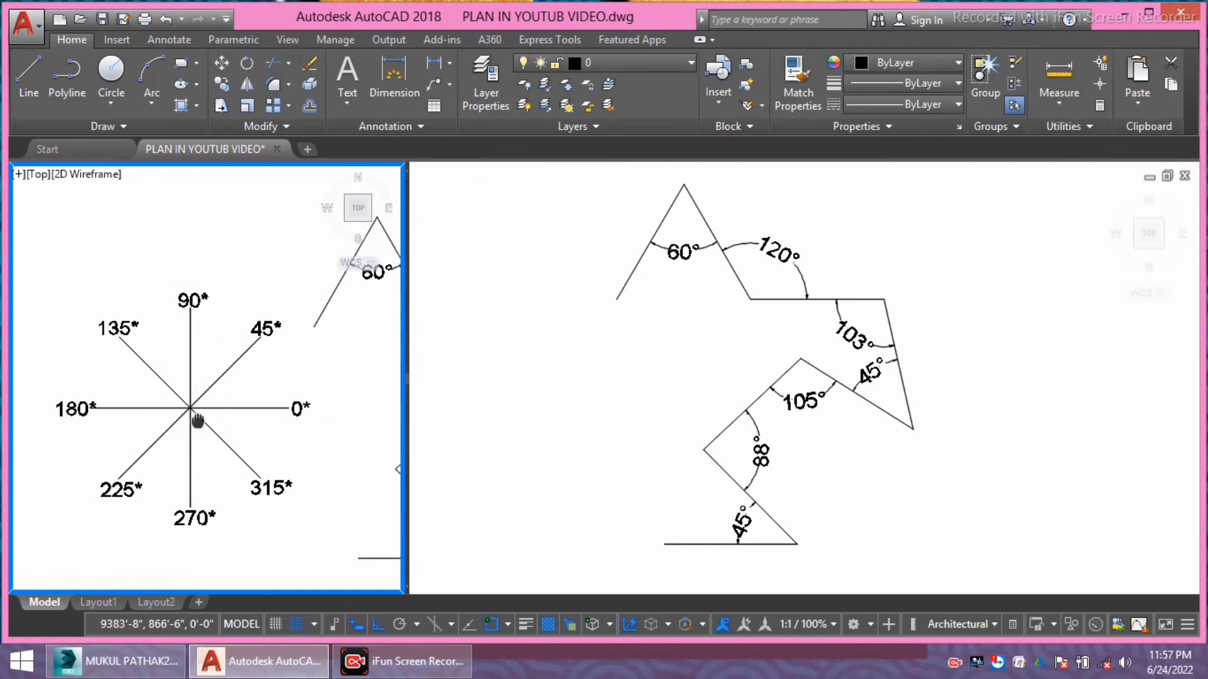
pyautogui.moveTo(194, 419); pyautogui.dragTo(221, 391, button='middle')
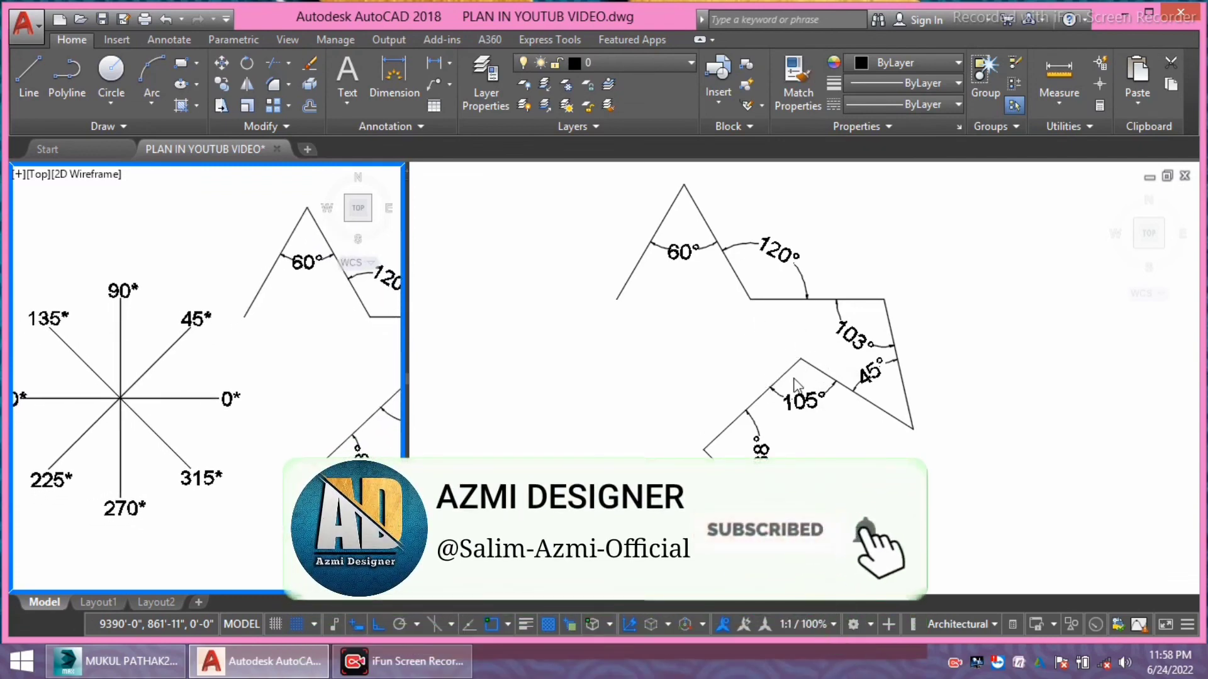
pyautogui.click(561, 392)
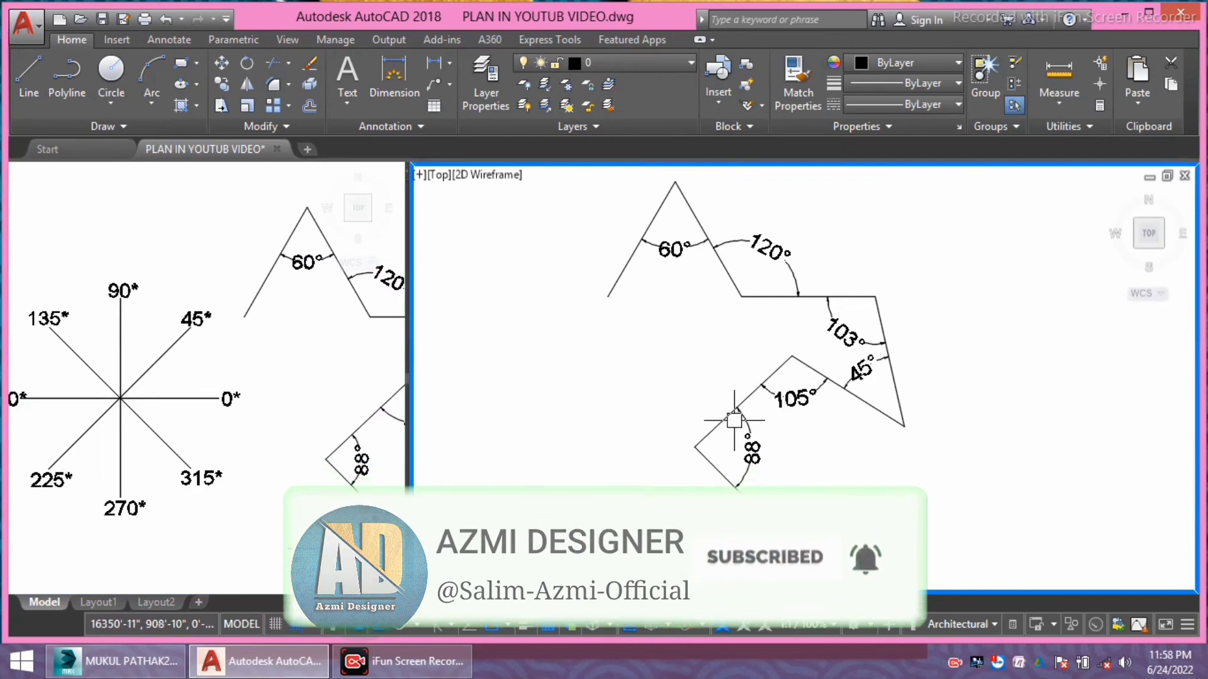